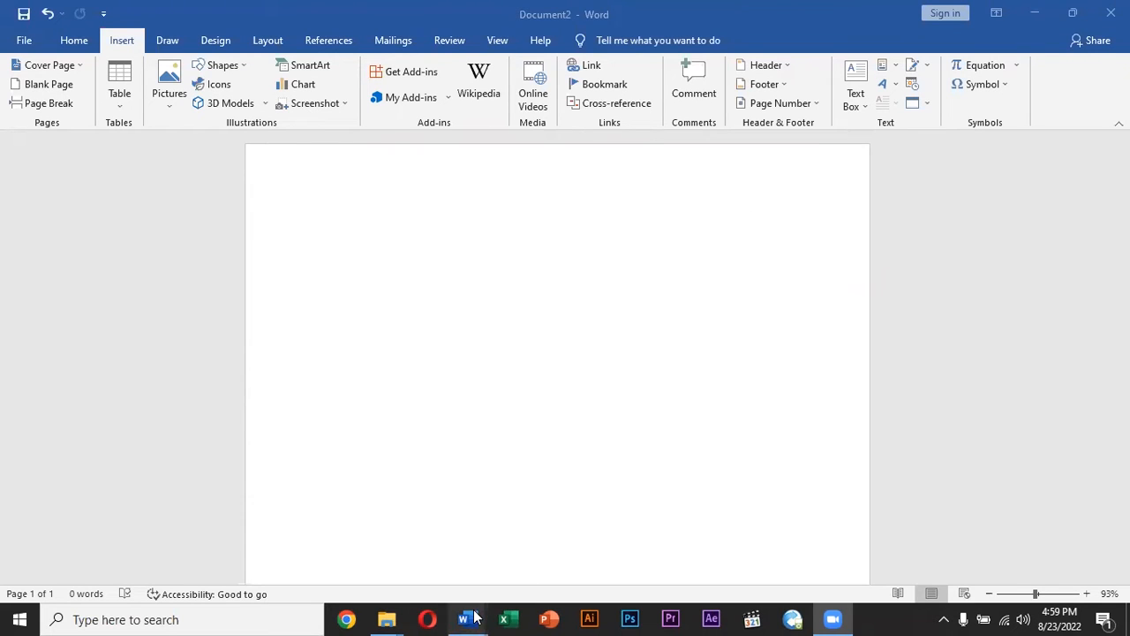
Review the 7_payment slip document, including its Department line, and return to the blank Document2
mouse_move(474, 617)
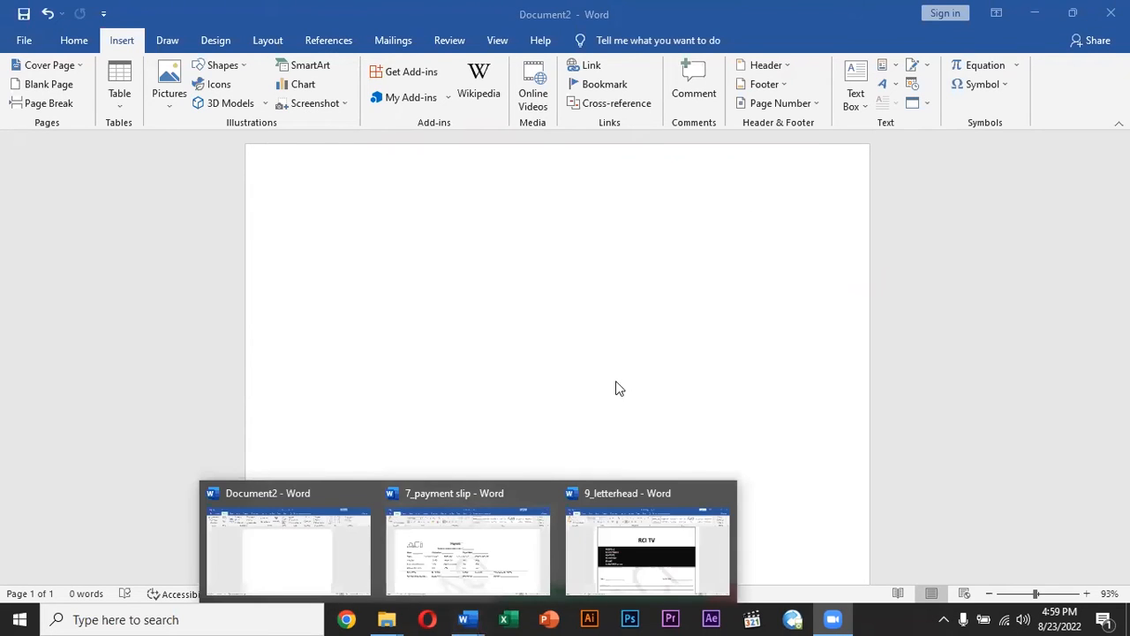
click(468, 557)
click(691, 308)
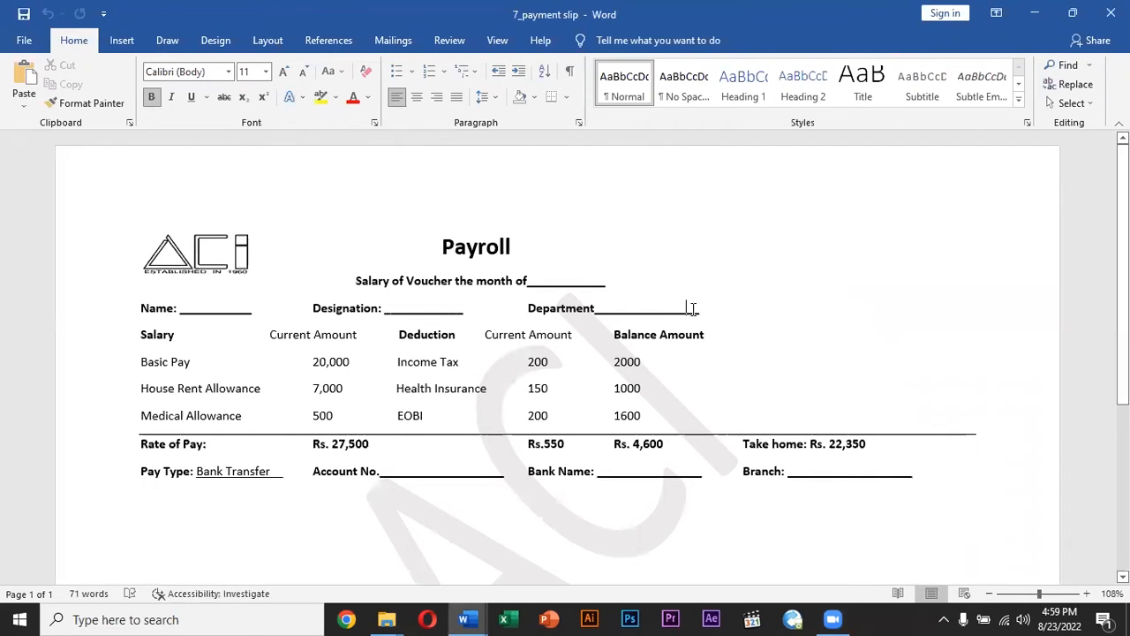
drag(707, 310, 594, 309)
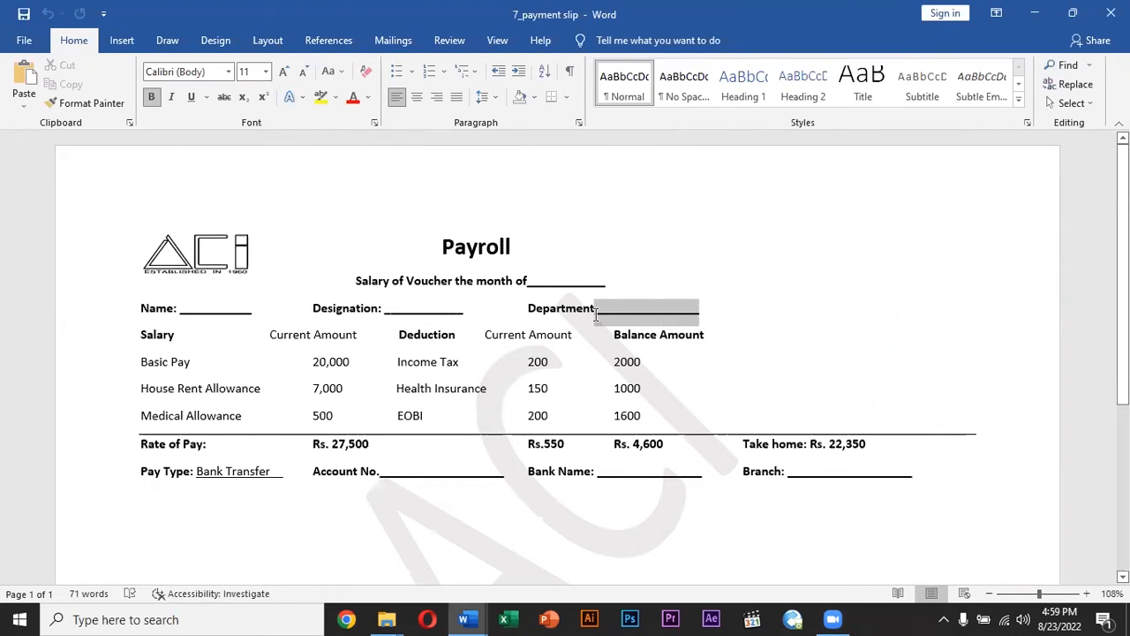
click(676, 309)
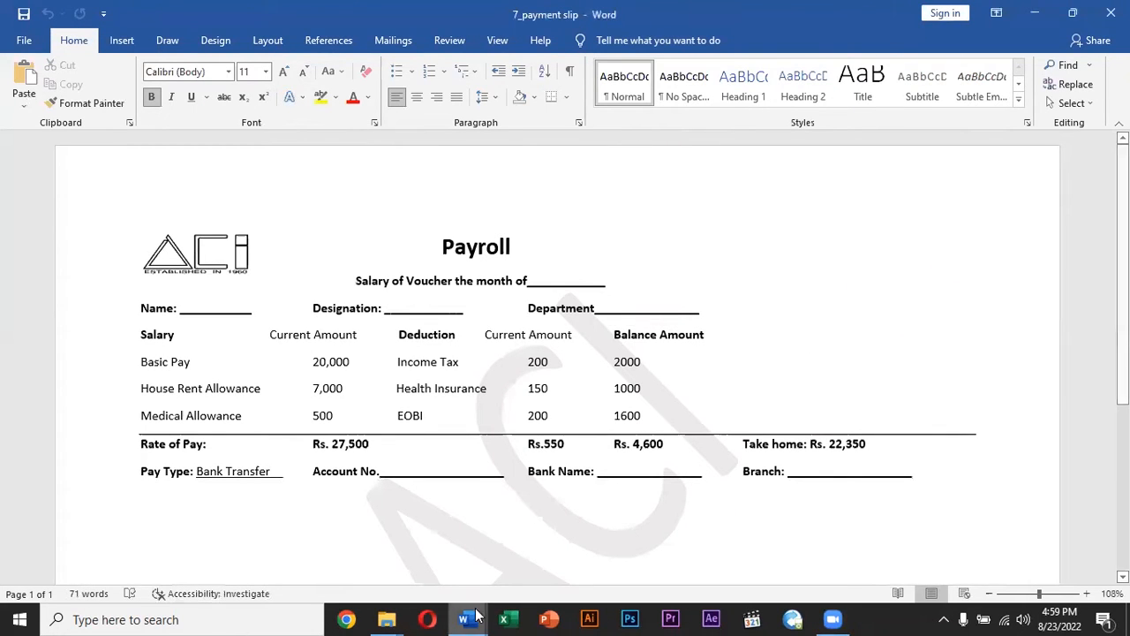
mouse_move(470, 617)
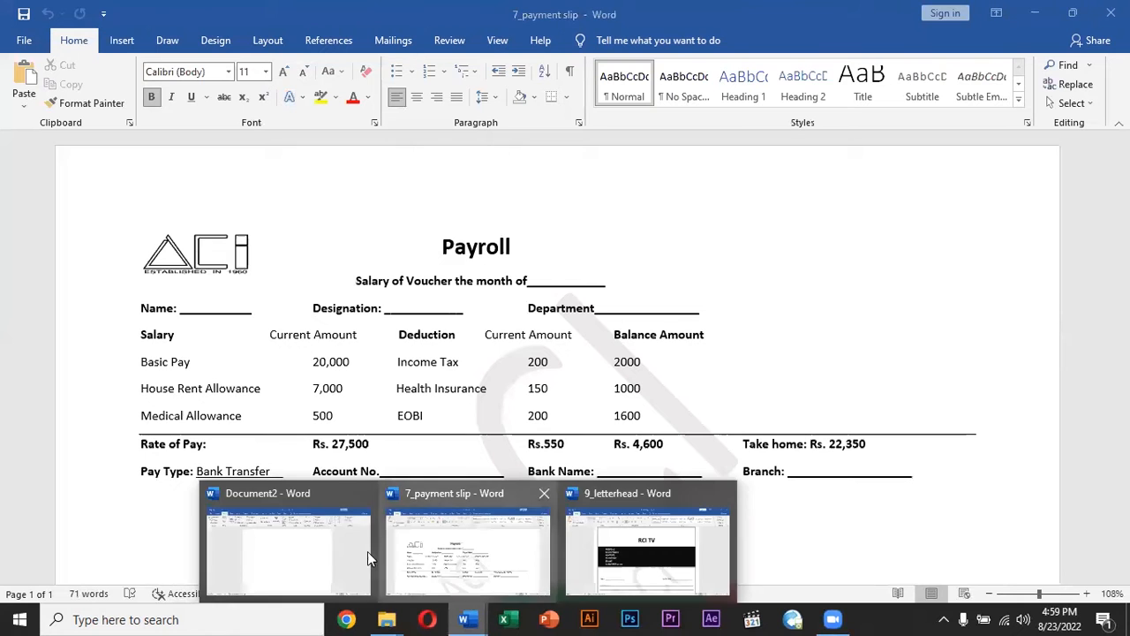
click(314, 553)
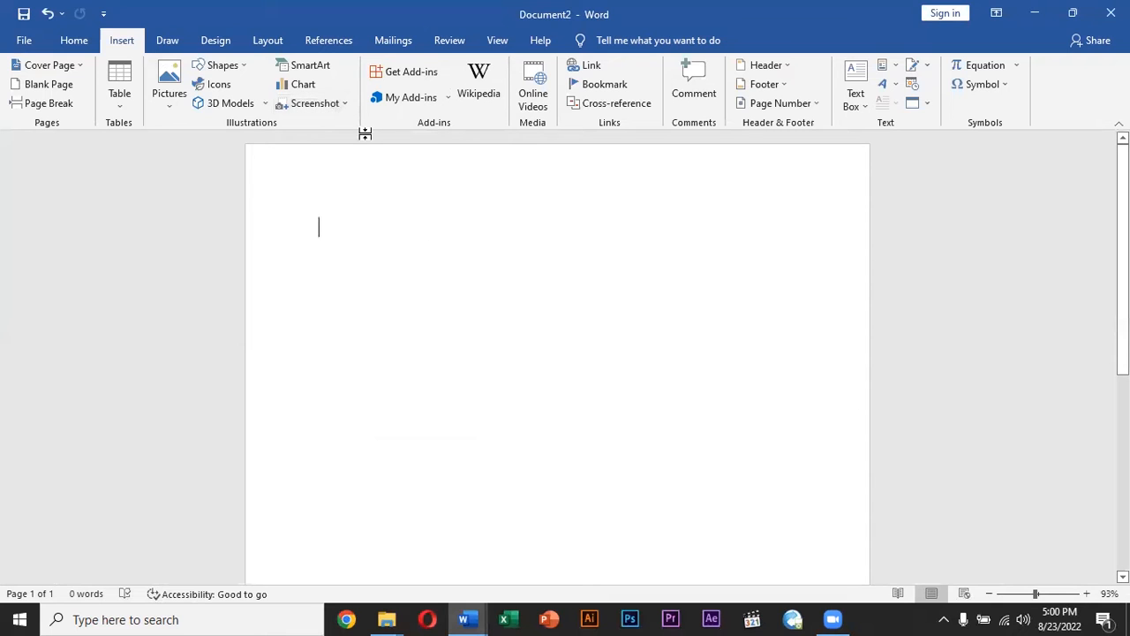
Close the open Word and RCI logos folder windows
click(467, 618)
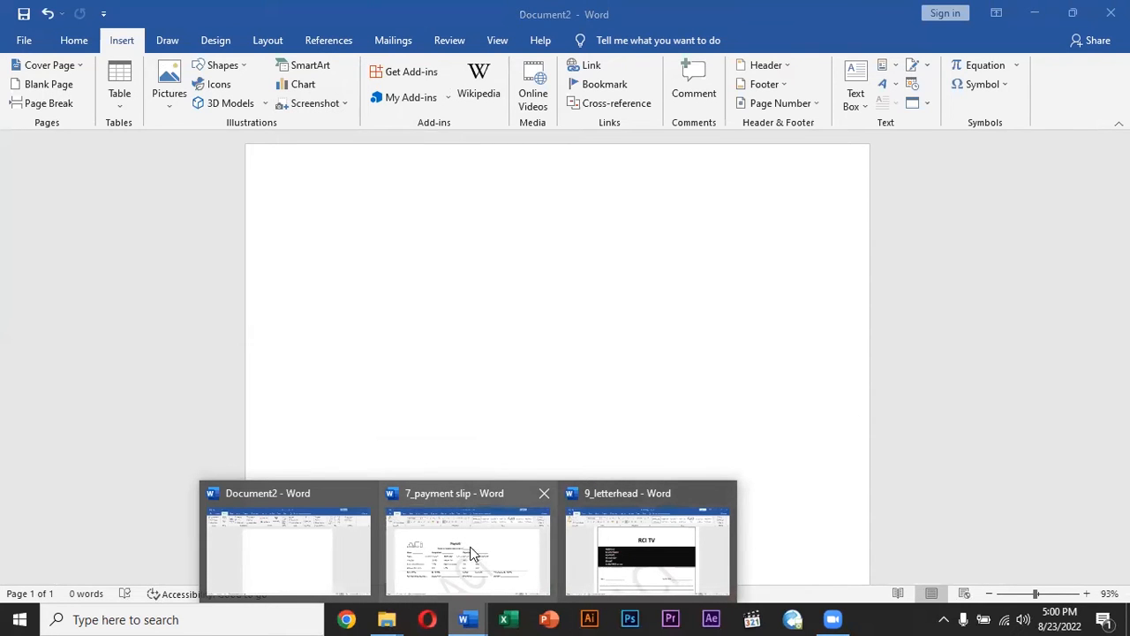
mouse_move(387, 618)
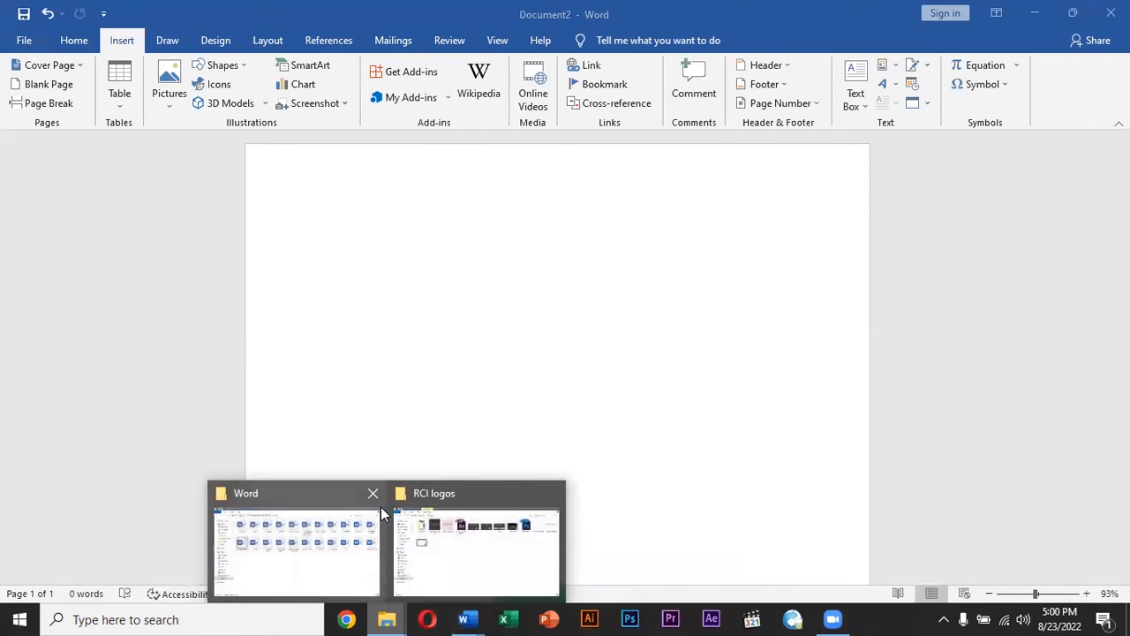
click(374, 494)
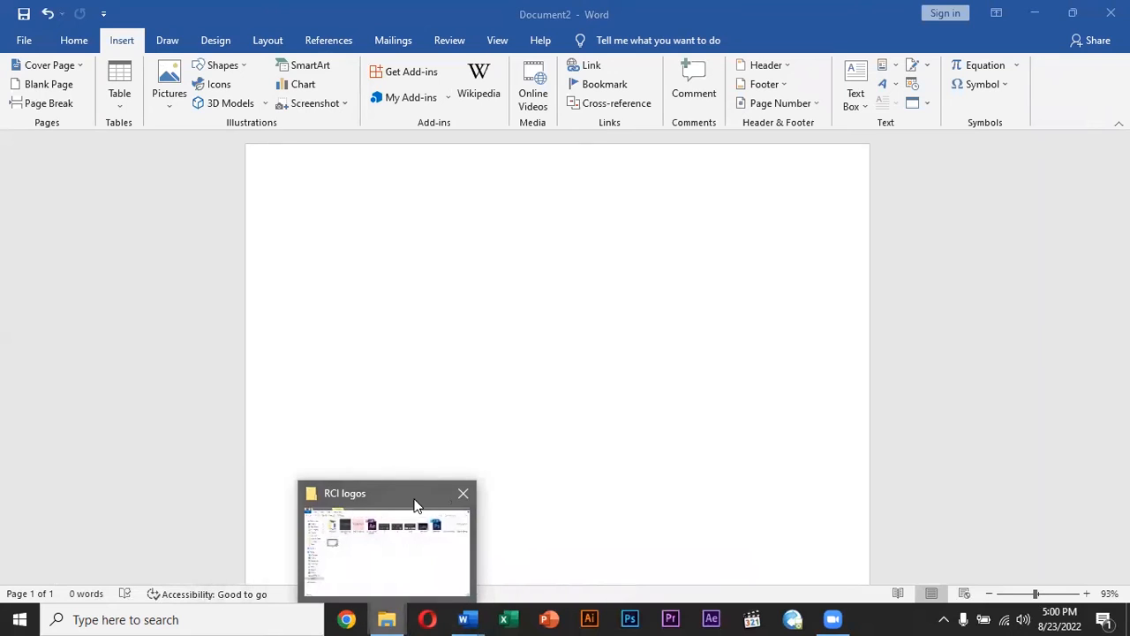
click(465, 494)
Switch between the 7_payment slip document and the blank Document2, finishing in Document2
mouse_move(470, 617)
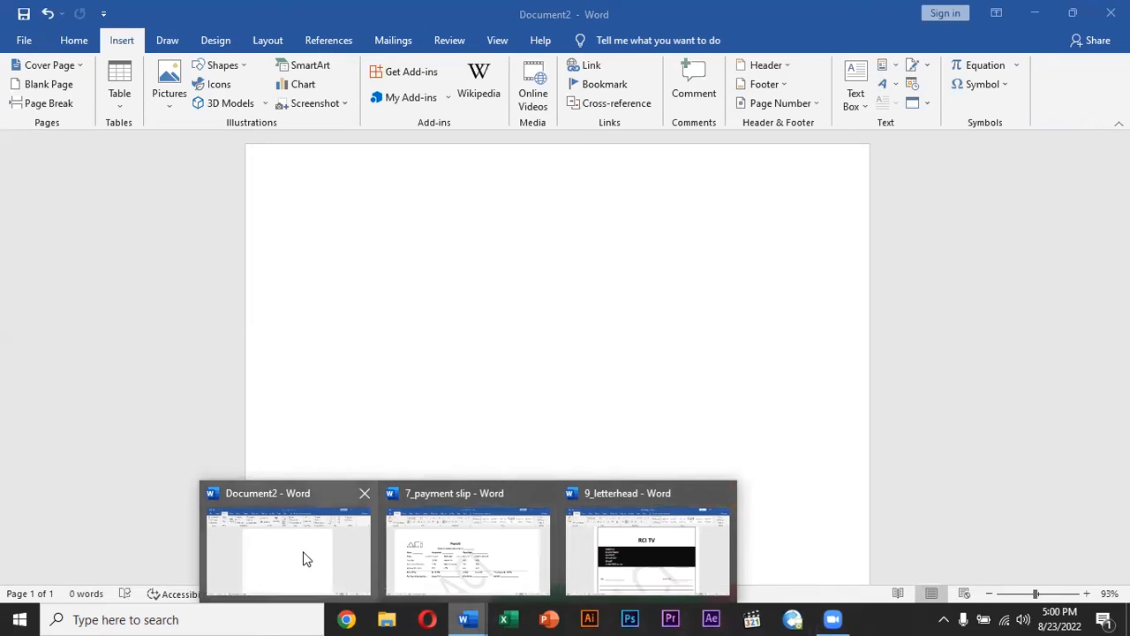
click(459, 615)
mouse_move(459, 615)
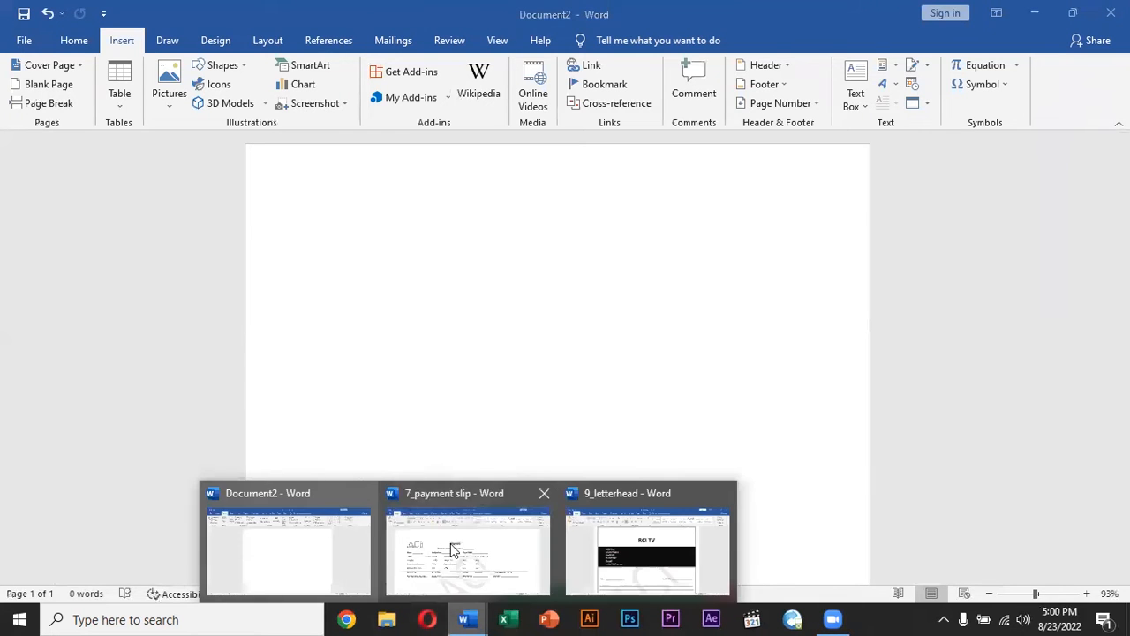
click(458, 543)
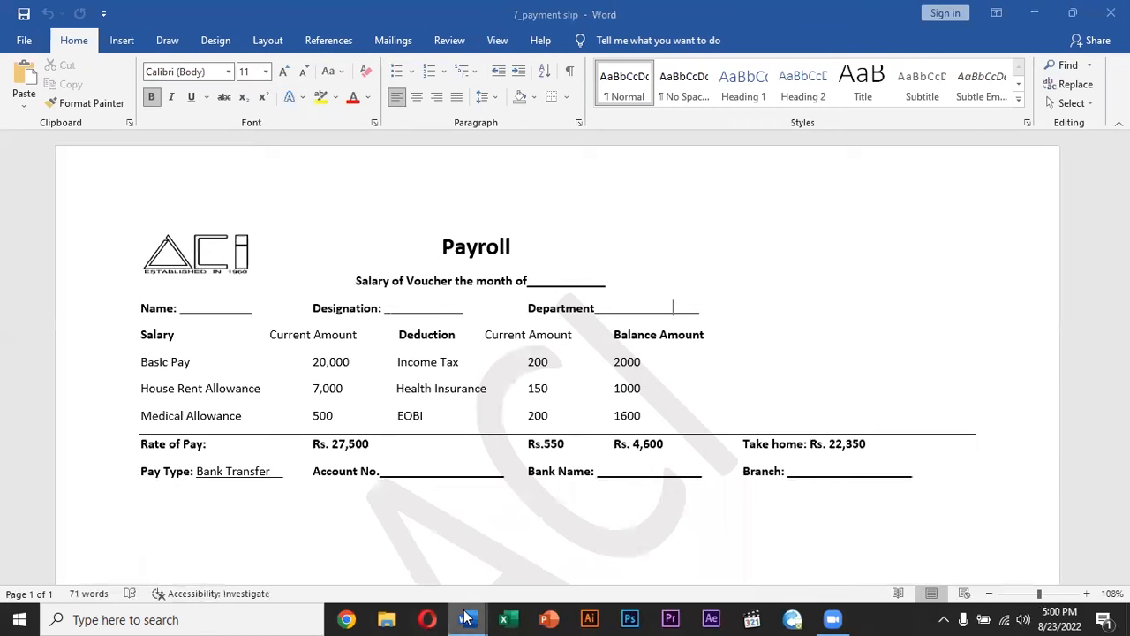
click(302, 554)
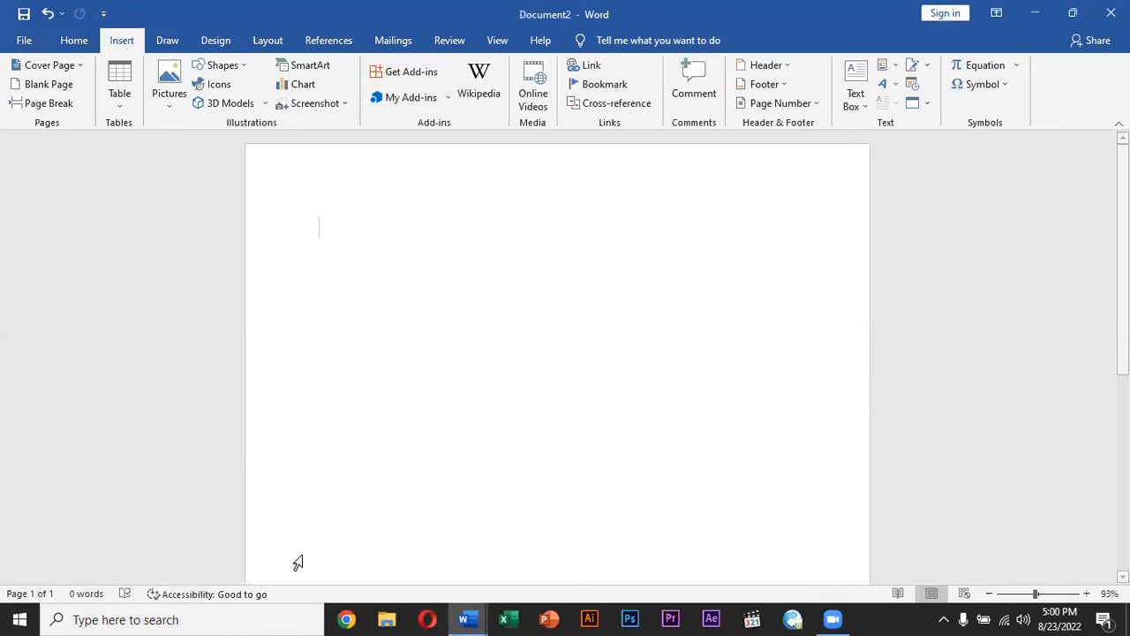
click(471, 618)
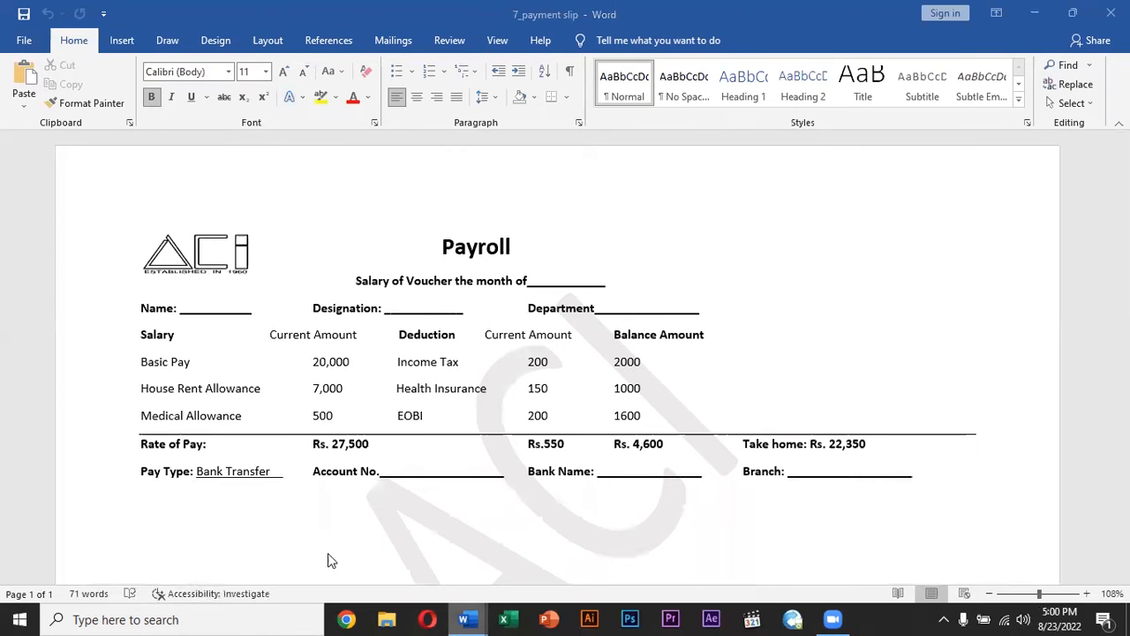
click(328, 553)
click(1038, 19)
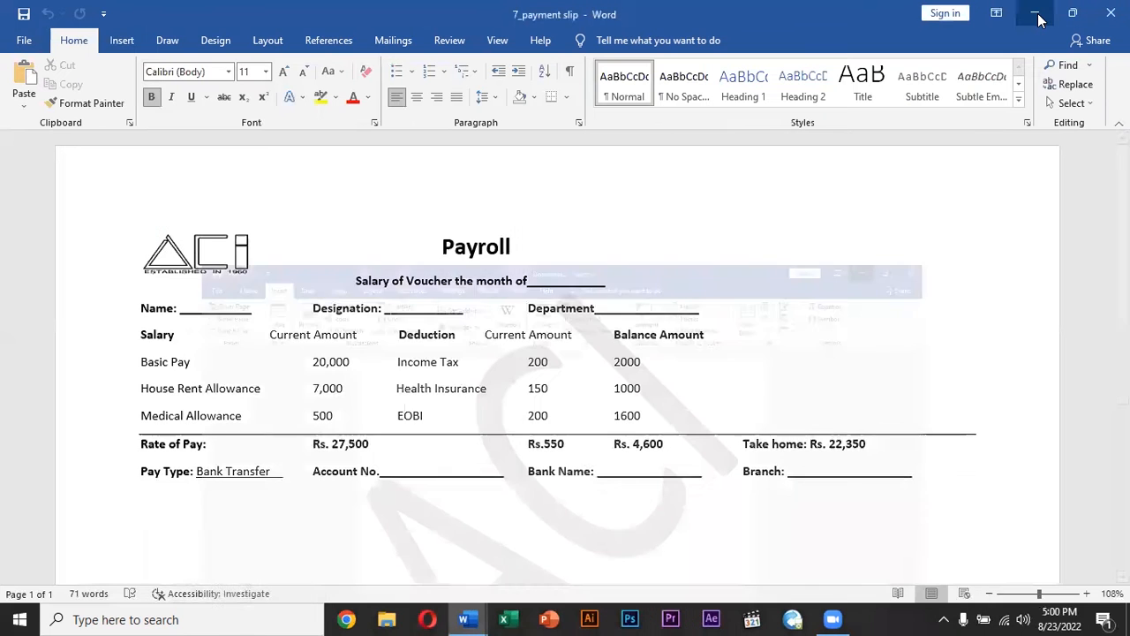
click(466, 618)
click(292, 541)
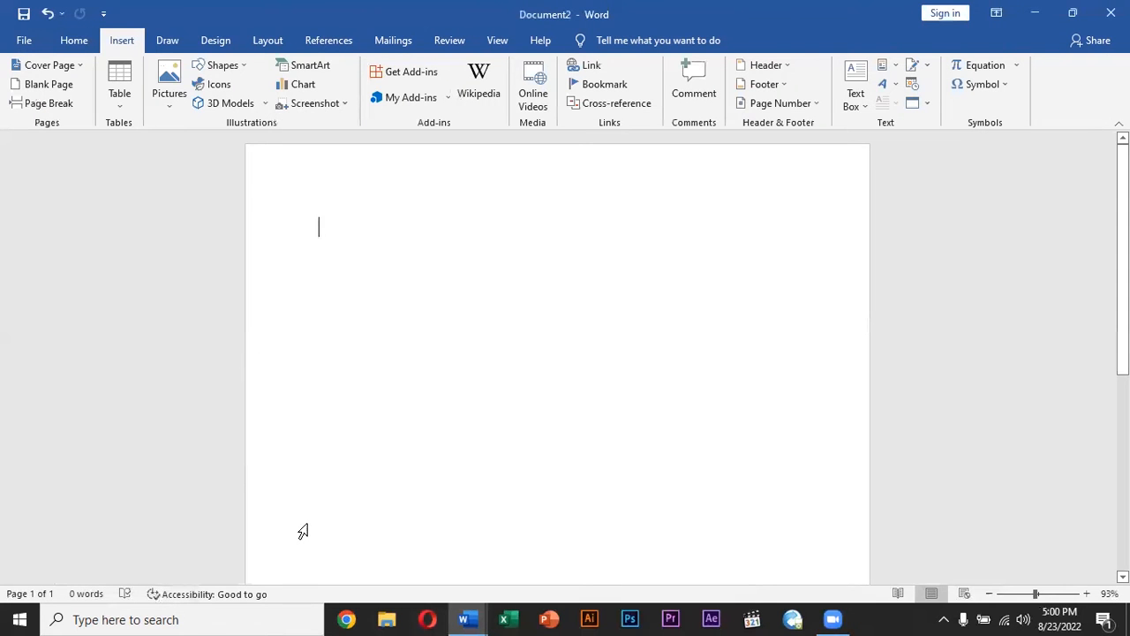
click(466, 618)
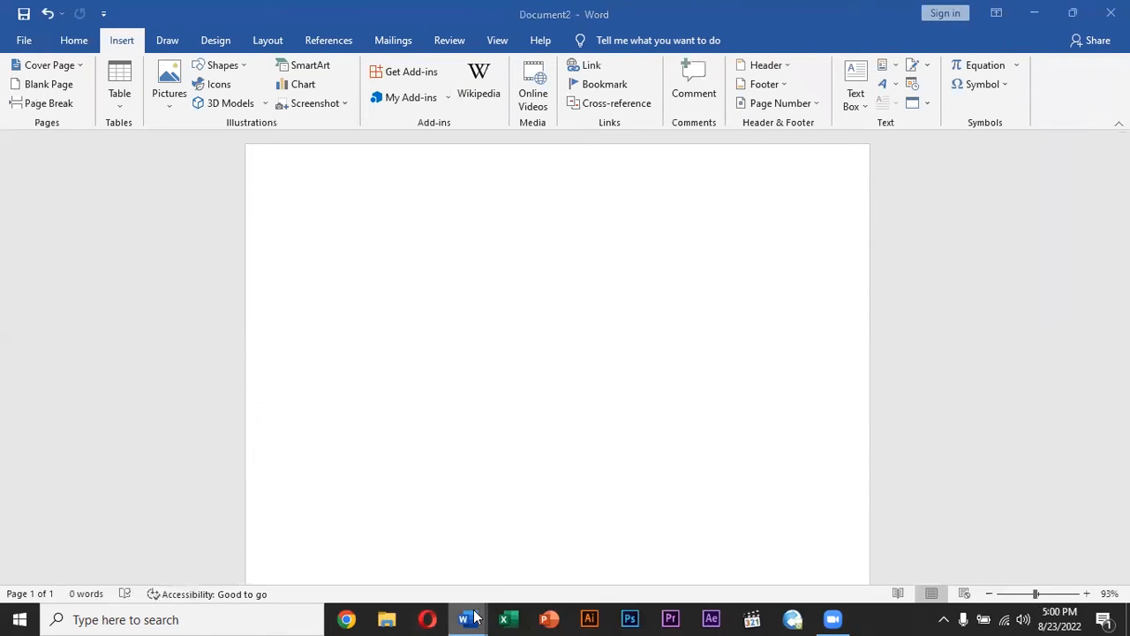
click(567, 317)
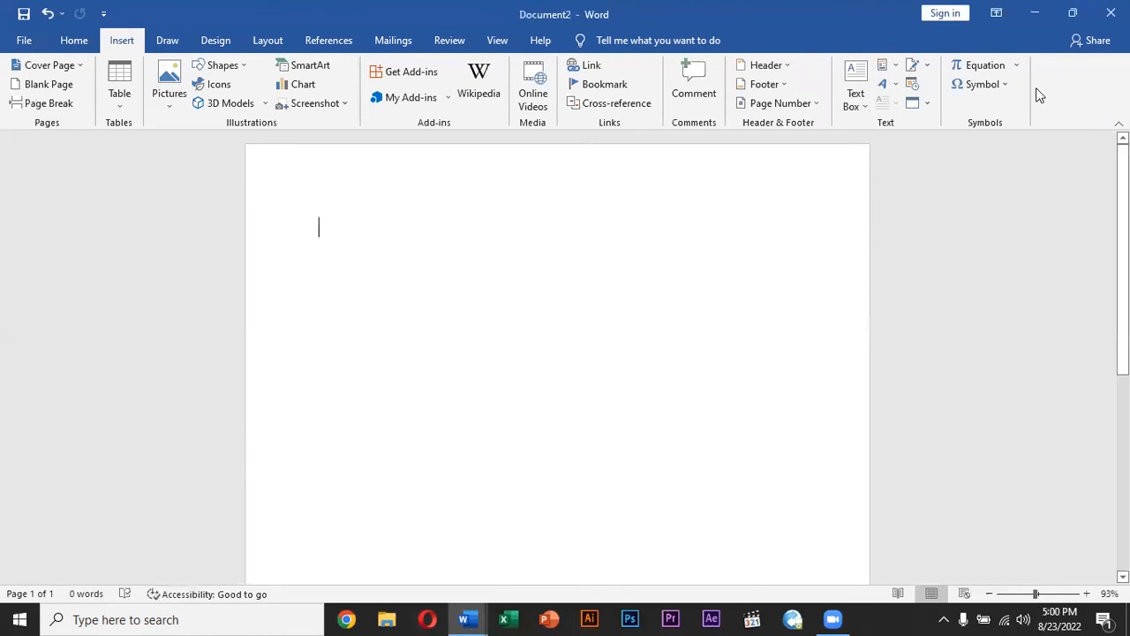
Insert a screenshot of the 7_payment slip window into Document2 and give it a simple white frame picture style
click(337, 106)
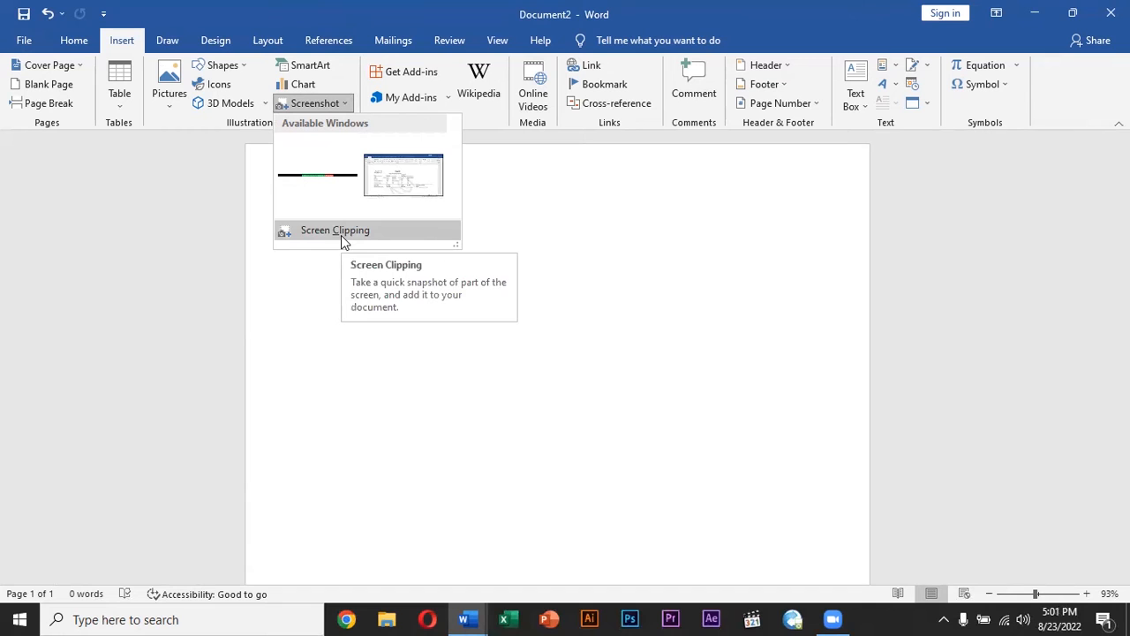
click(392, 195)
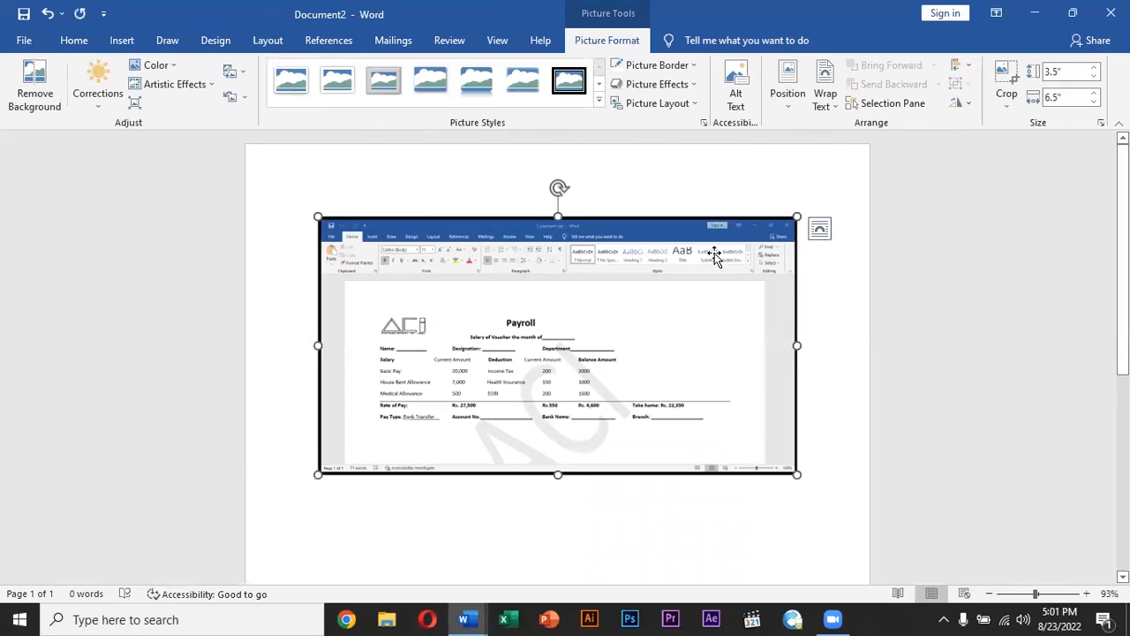
drag(715, 222, 734, 222)
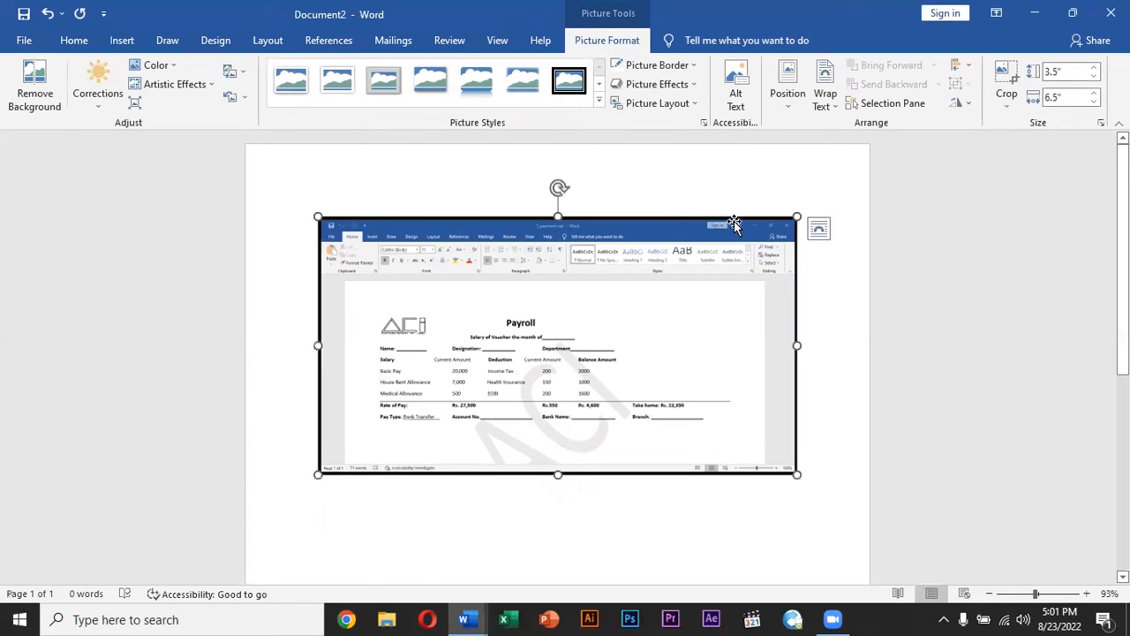
click(525, 82)
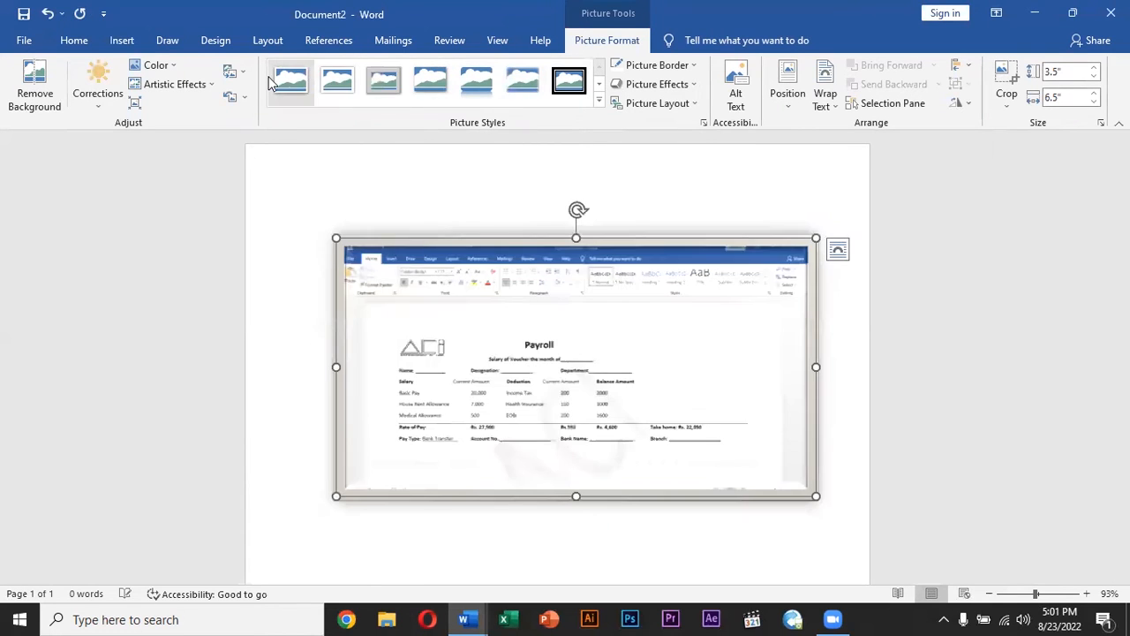
click(713, 203)
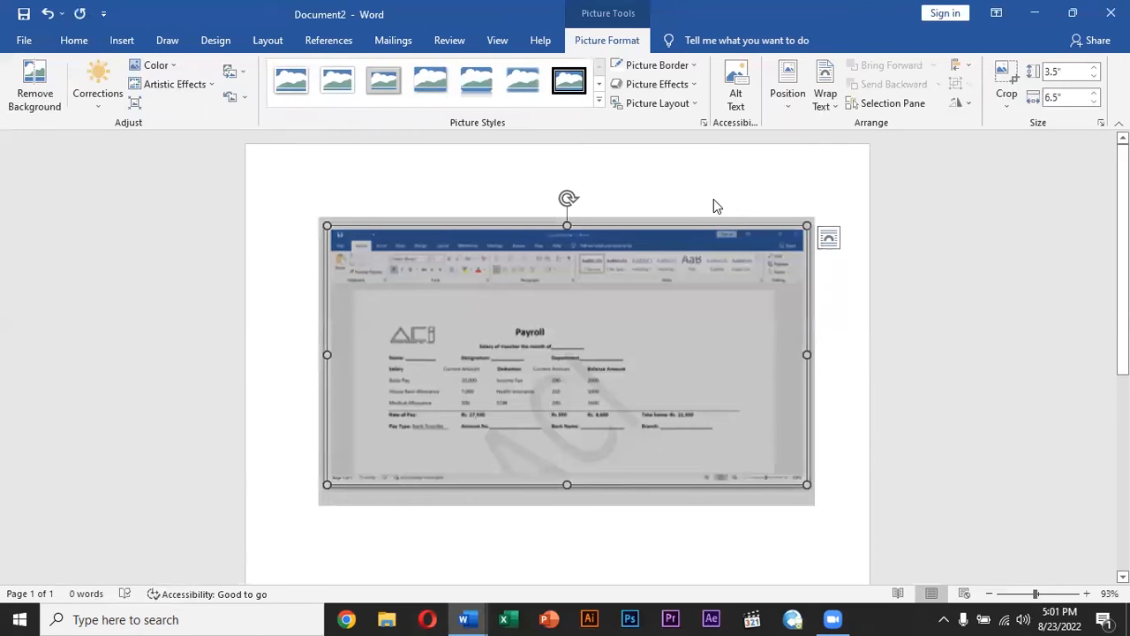
click(860, 344)
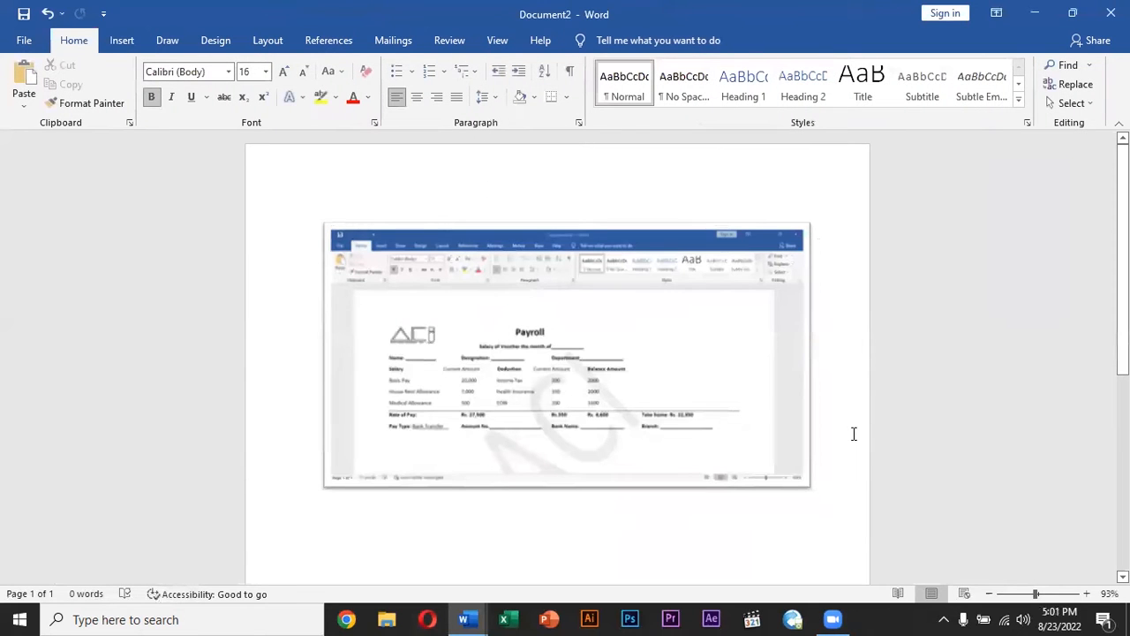
Move the payroll screenshot down the page to leave empty lines above it
click(685, 450)
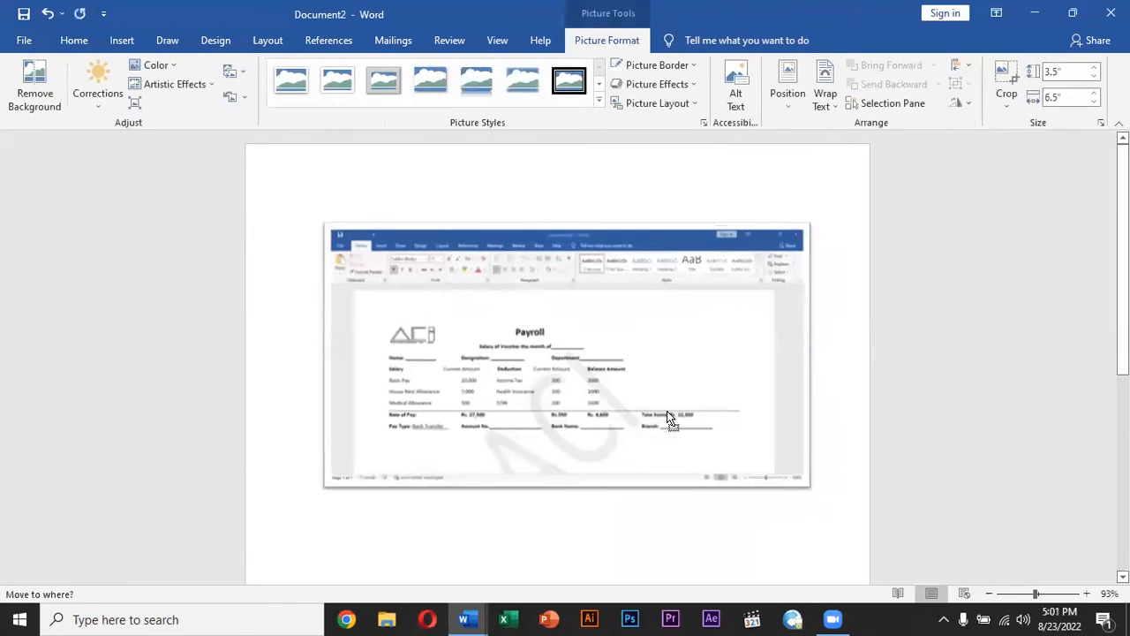
drag(671, 459, 677, 521)
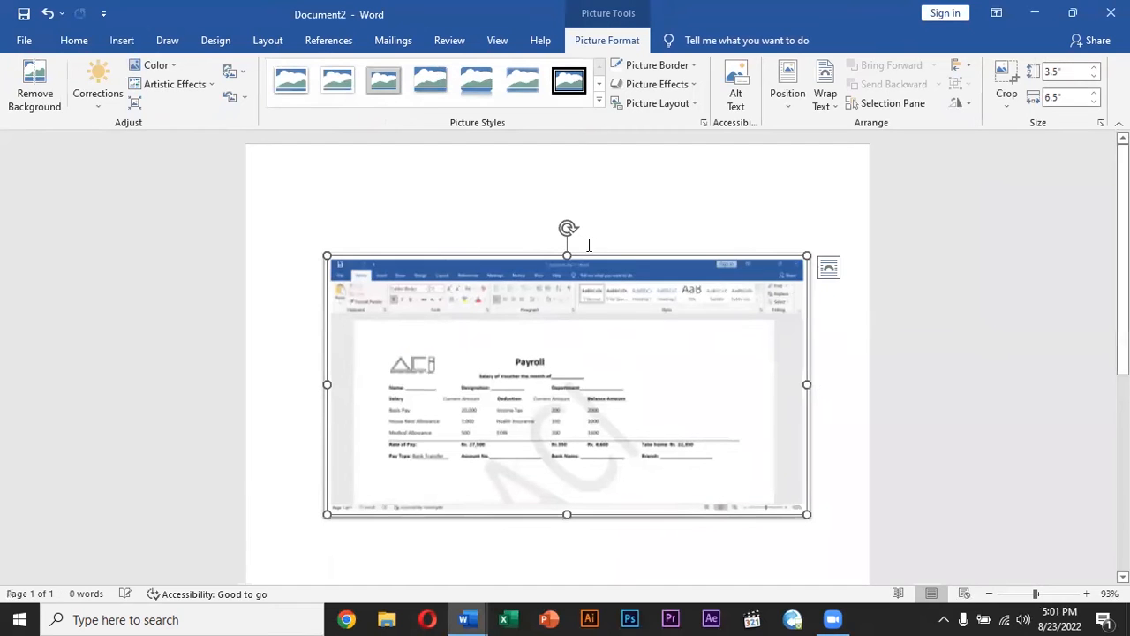
drag(642, 262, 646, 309)
drag(651, 514, 660, 556)
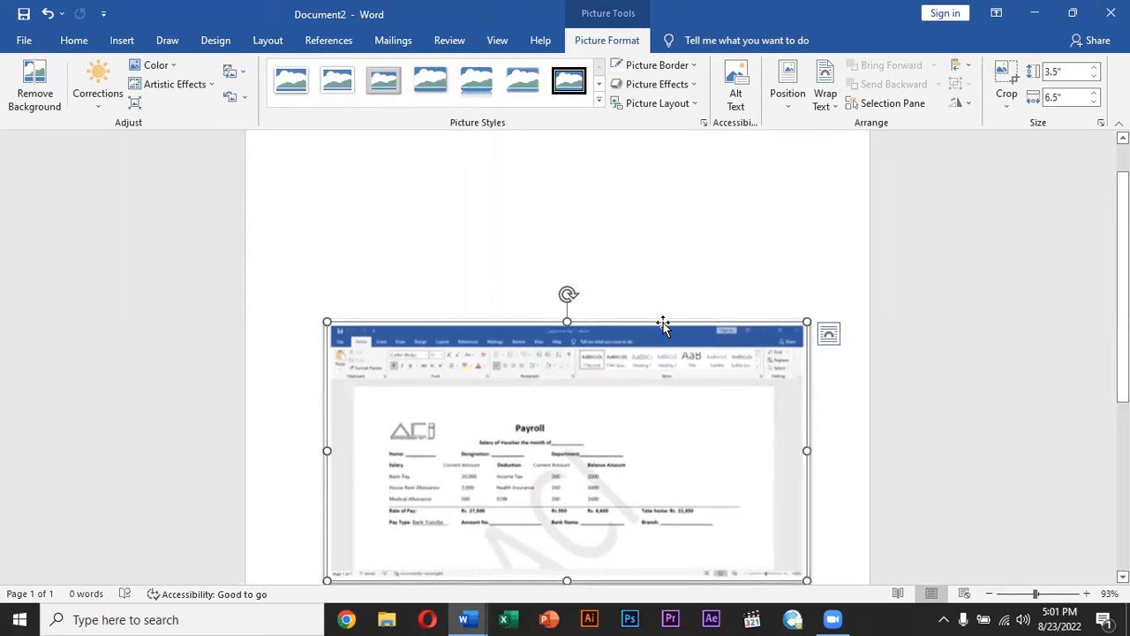
Enter the heading "Make A Payroll on MS Word 2019" above the screenshot
click(398, 228)
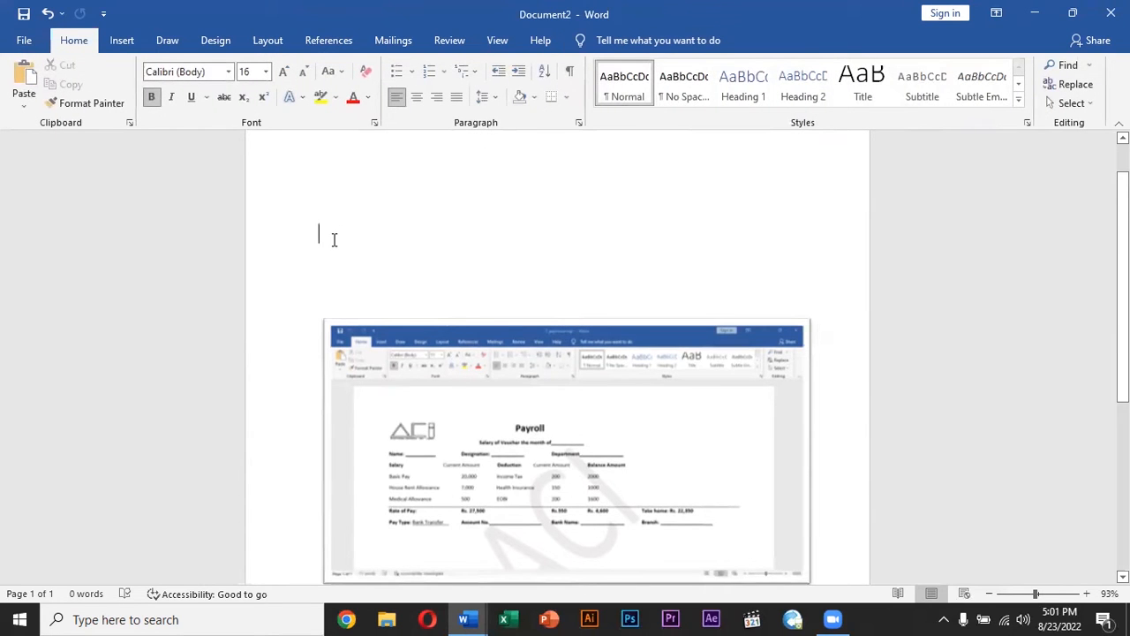
text(M)
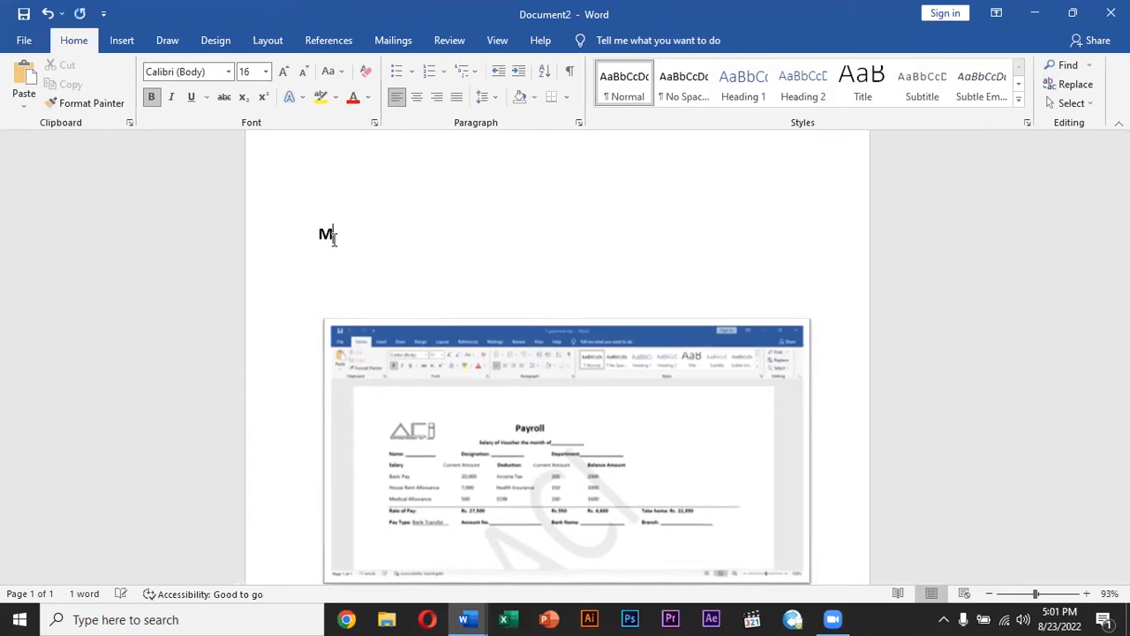
text(ake A )
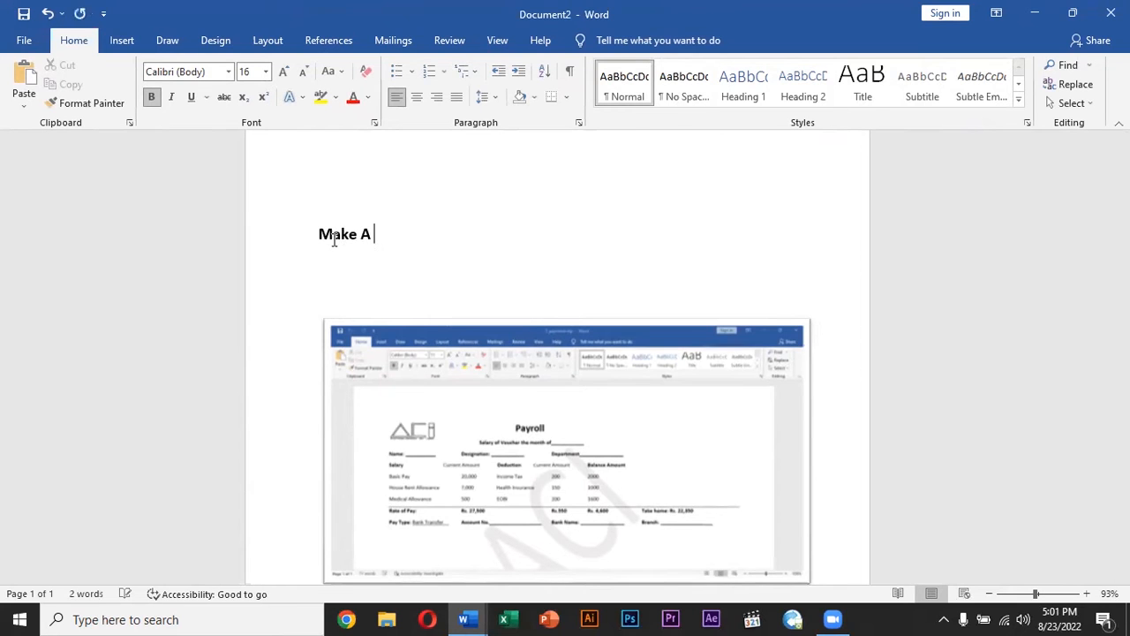
text(Payroll on mS \)
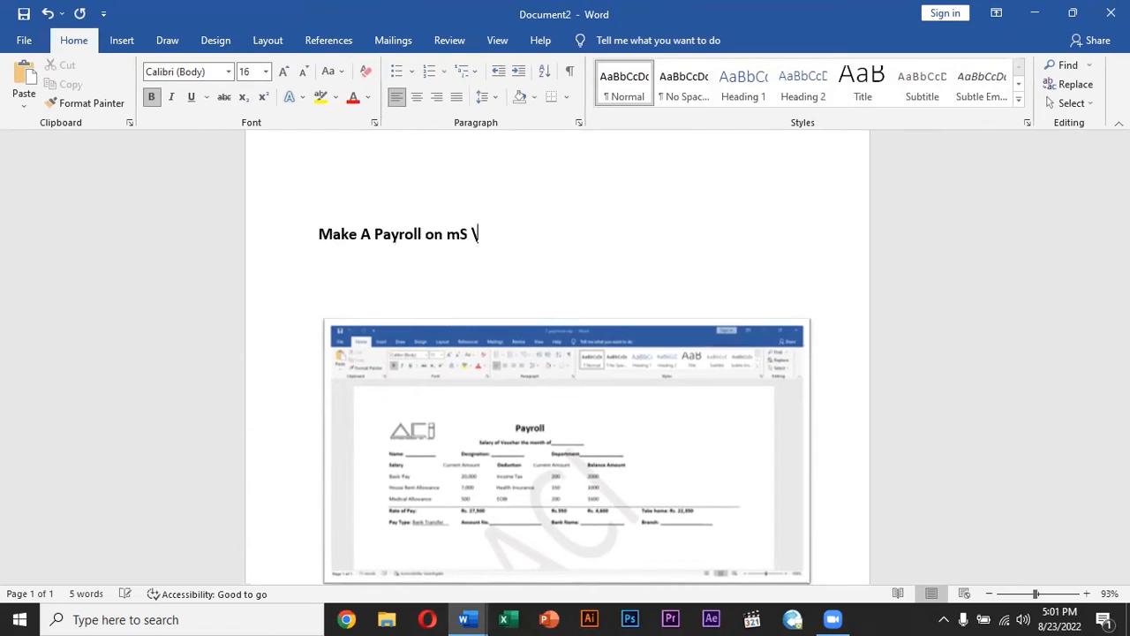
text(MS Word 201)
scroll(686, 359, down, 1)
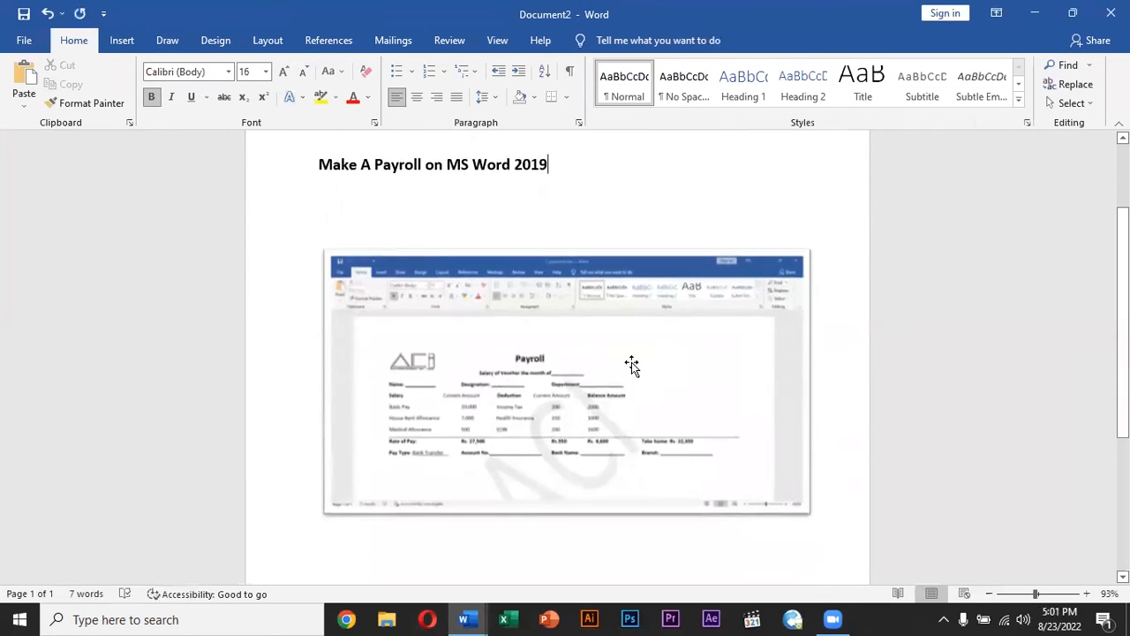
Delete the heading and the payroll screenshot from the page
click(710, 339)
click(297, 156)
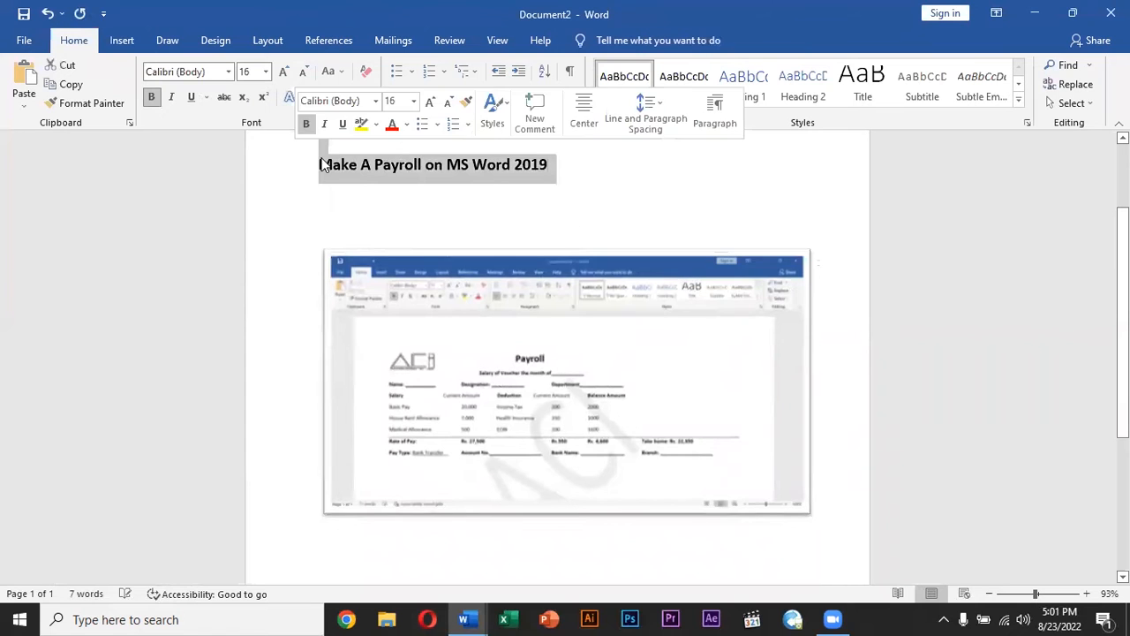
key(Delete)
click(606, 291)
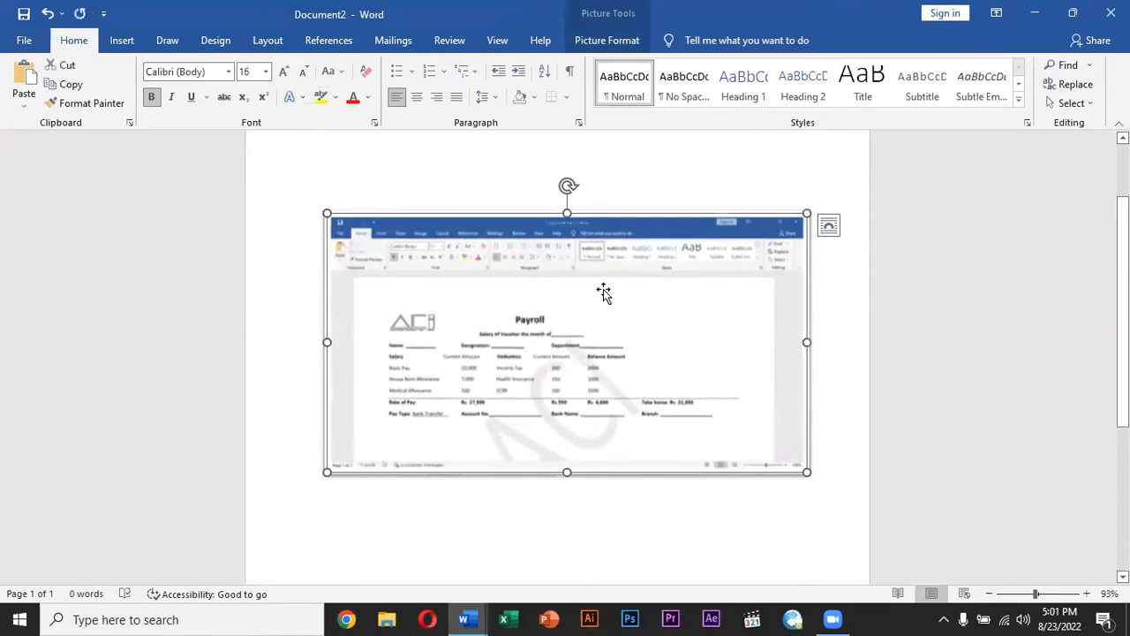
key(Delete)
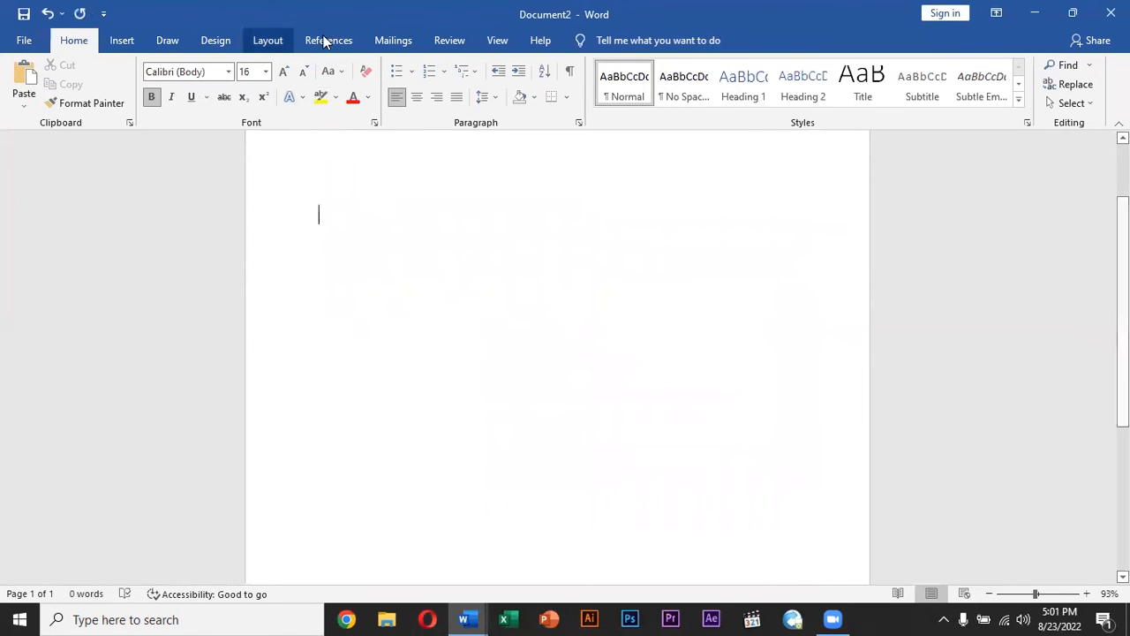
Insert a screen clipping of only the title bar and ribbon of the 7_payment slip window, and delete it
click(120, 39)
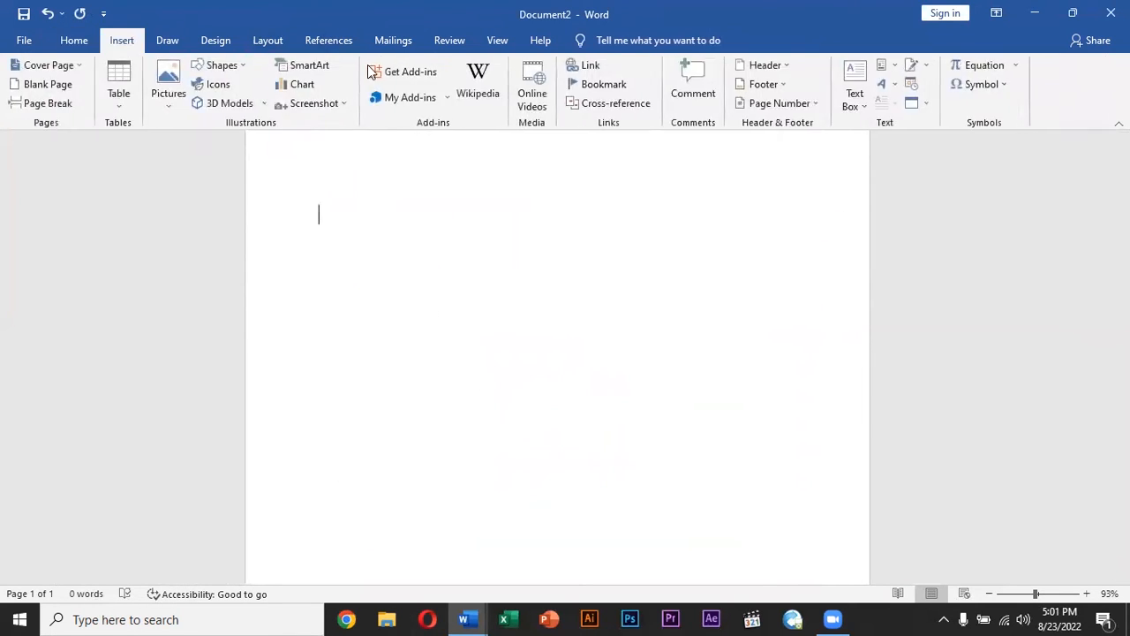
click(340, 102)
click(362, 245)
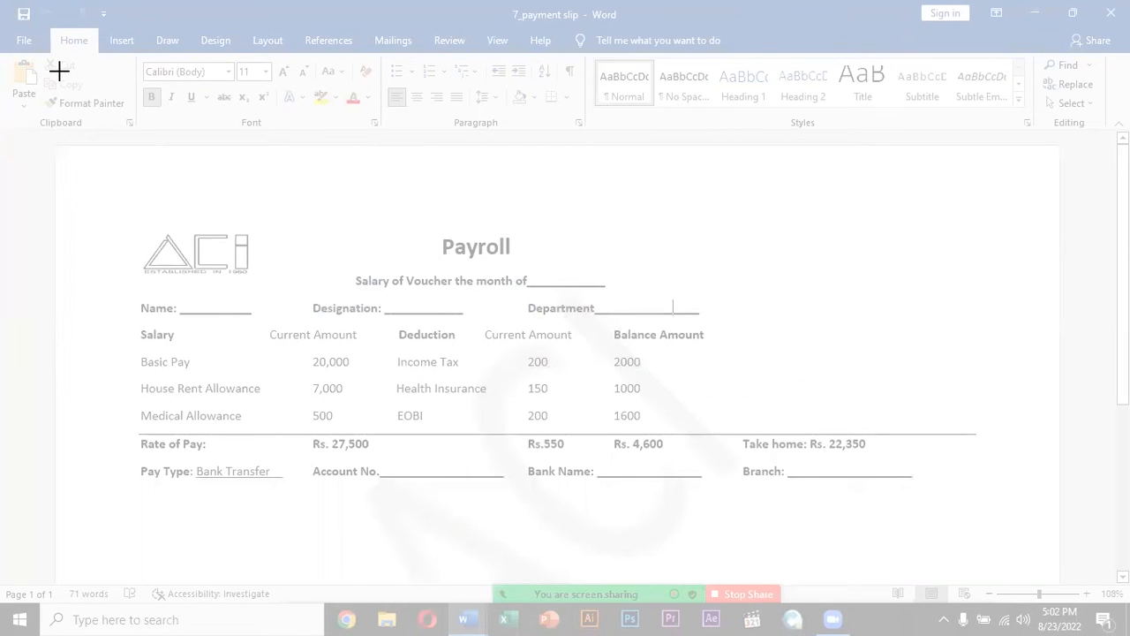
drag(9, 10, 1129, 132)
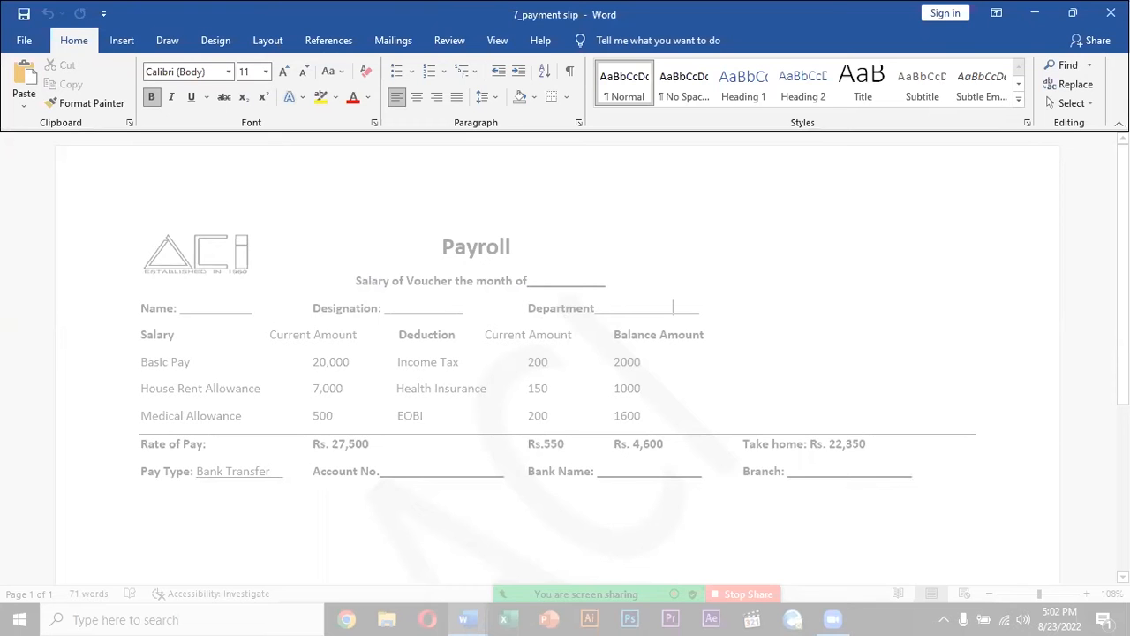
drag(1129, 132, 1129, 131)
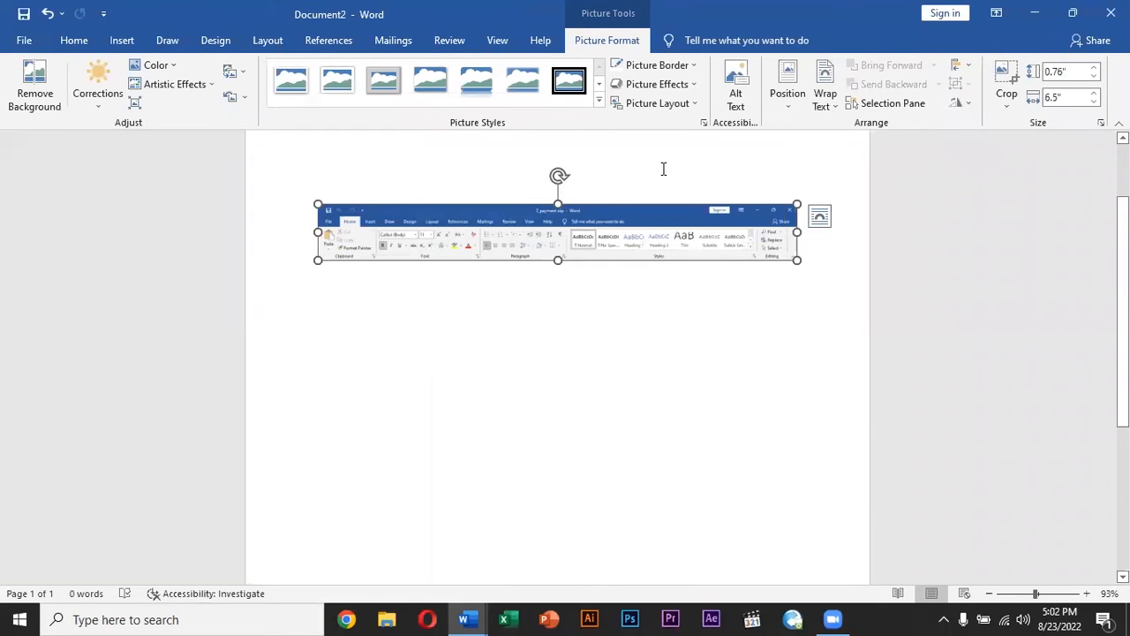
key(Delete)
Insert a screen clipping of the 7_payment slip window, covering everything from its title bar down to just above the status bar
click(122, 40)
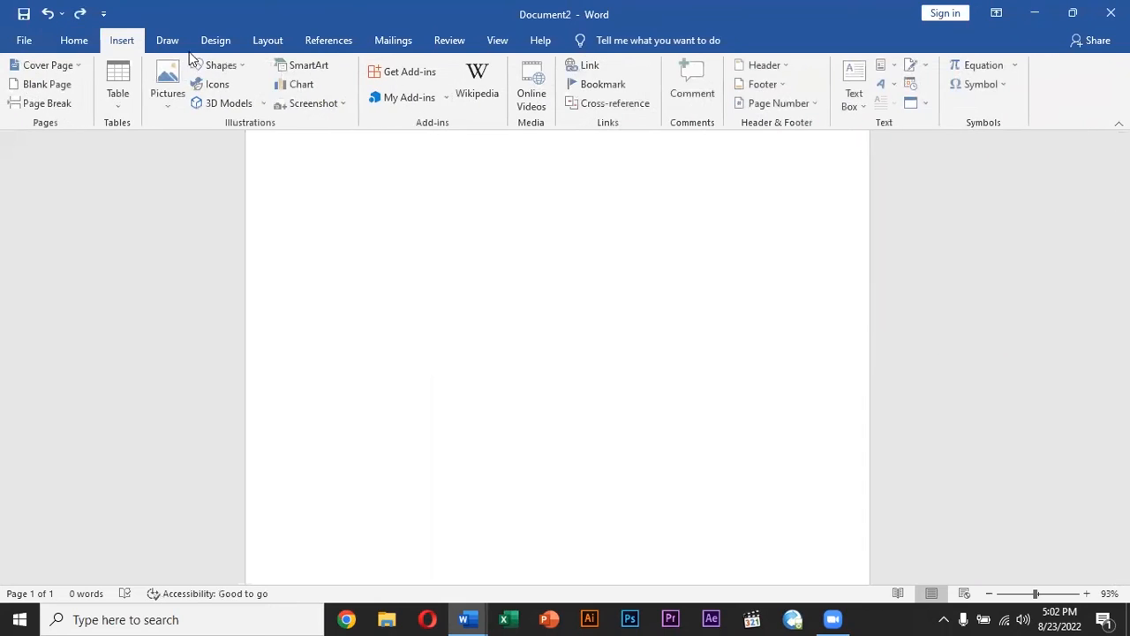
click(311, 103)
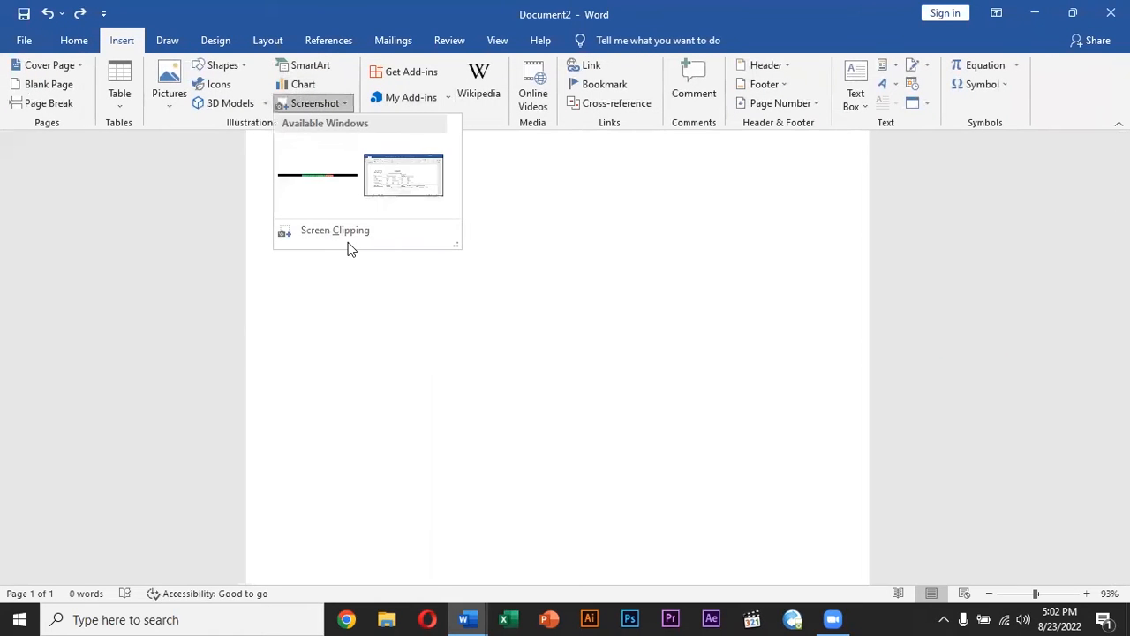
click(360, 240)
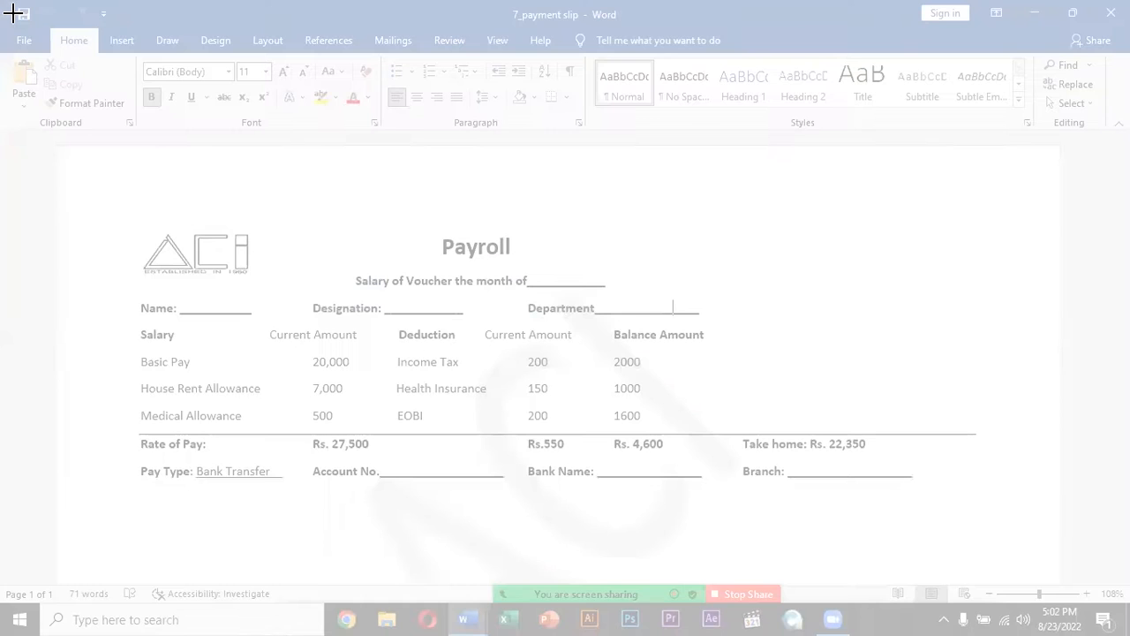
drag(13, 12, 1129, 582)
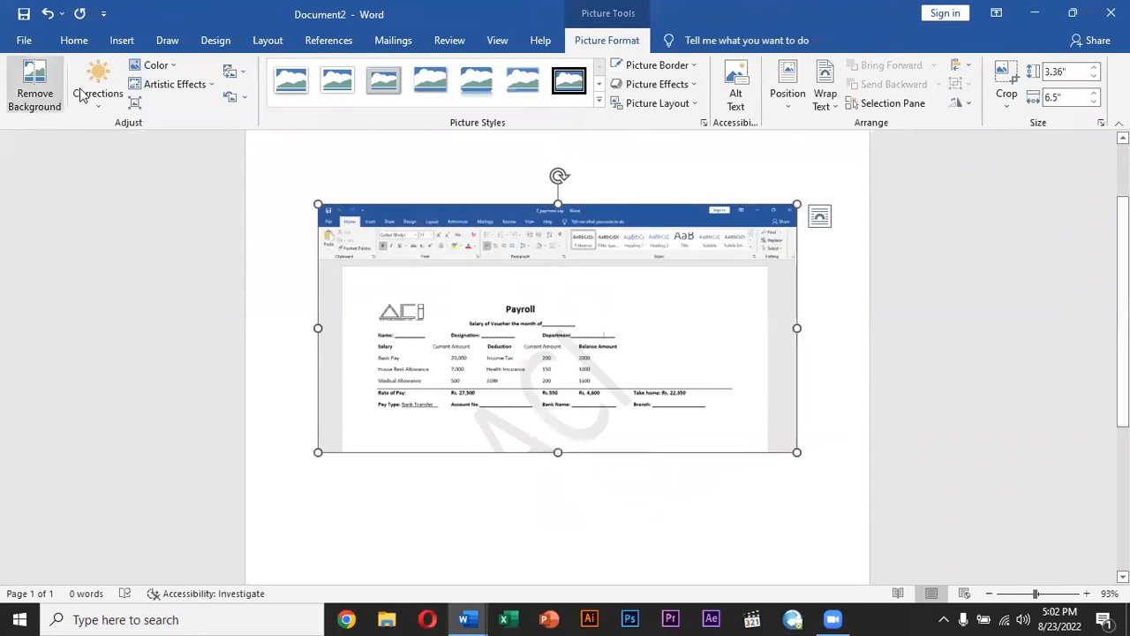
Recolor the payroll clipping to grayscale and apply the beveled white matte picture style
click(173, 70)
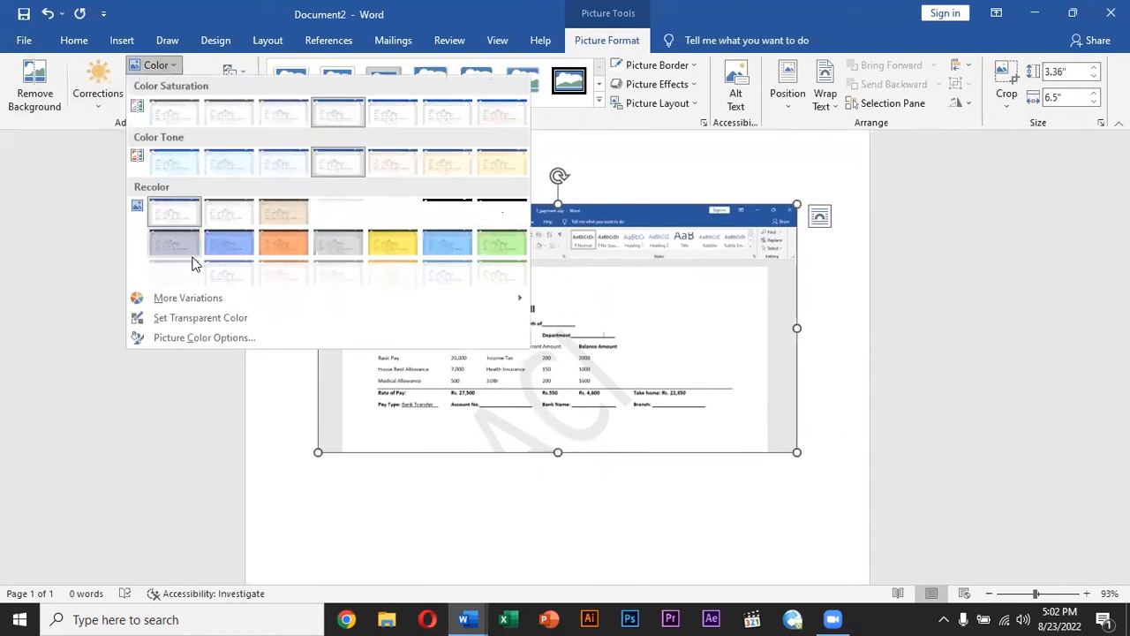
click(212, 273)
click(155, 64)
click(228, 217)
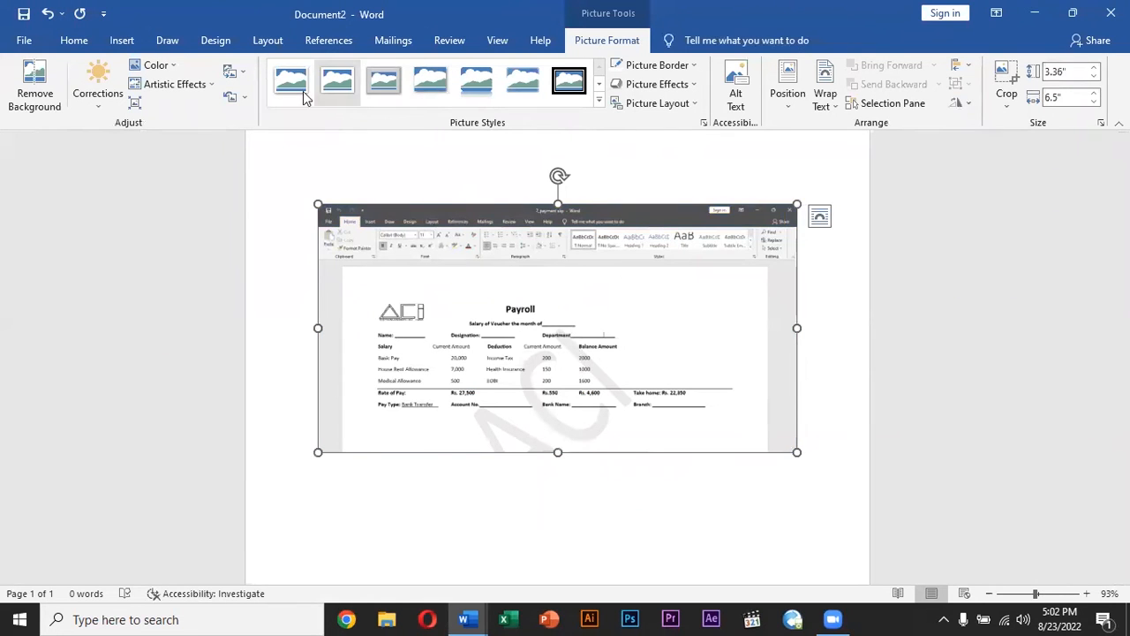
click(337, 83)
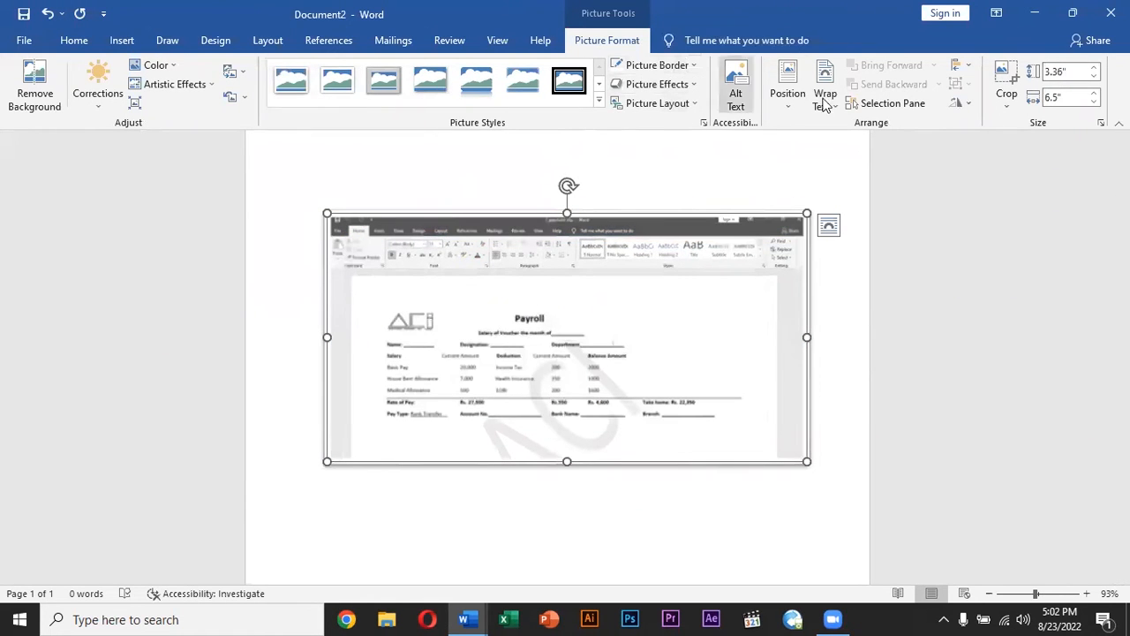
Crop the title bar off the top of the payroll clipping and a thin strip off its bottom edge
click(1009, 79)
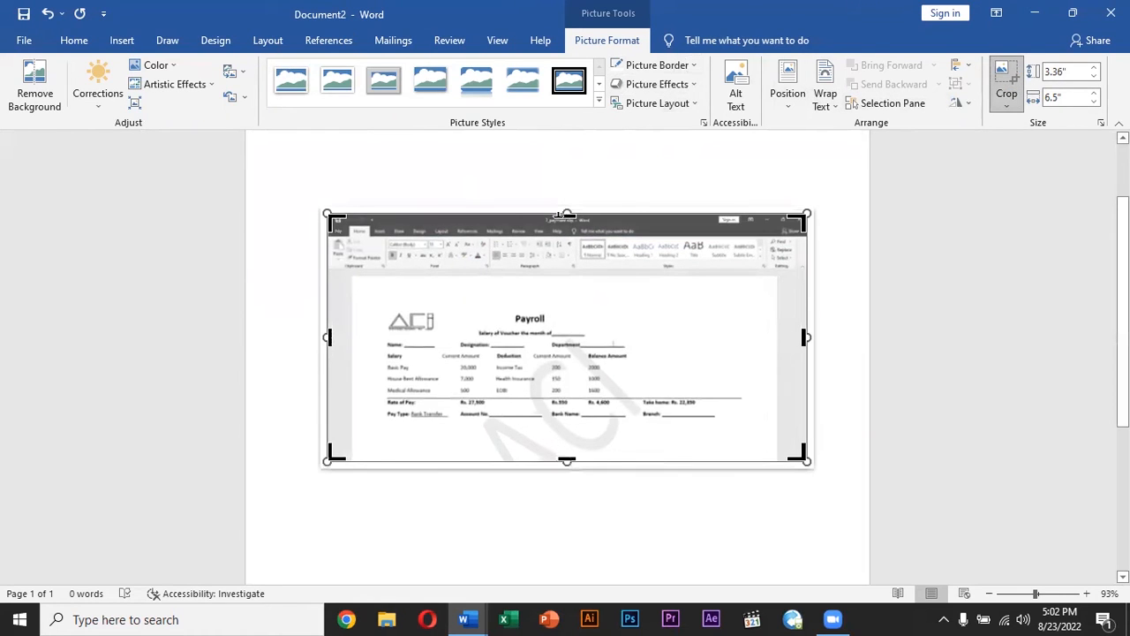
drag(566, 214, 565, 236)
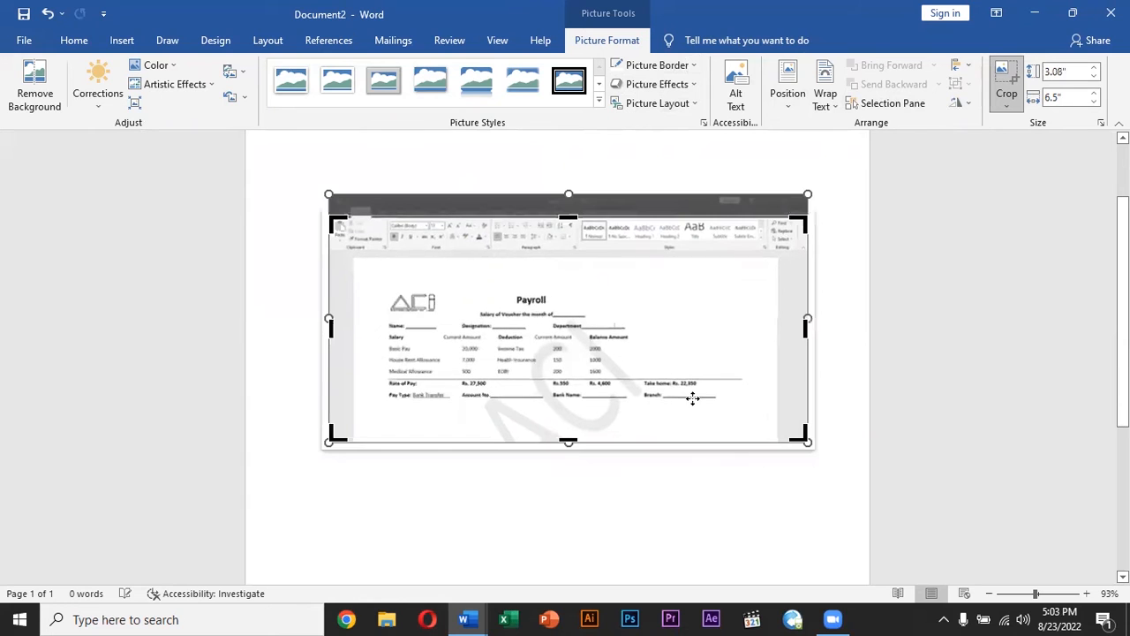
drag(569, 441, 570, 424)
click(890, 362)
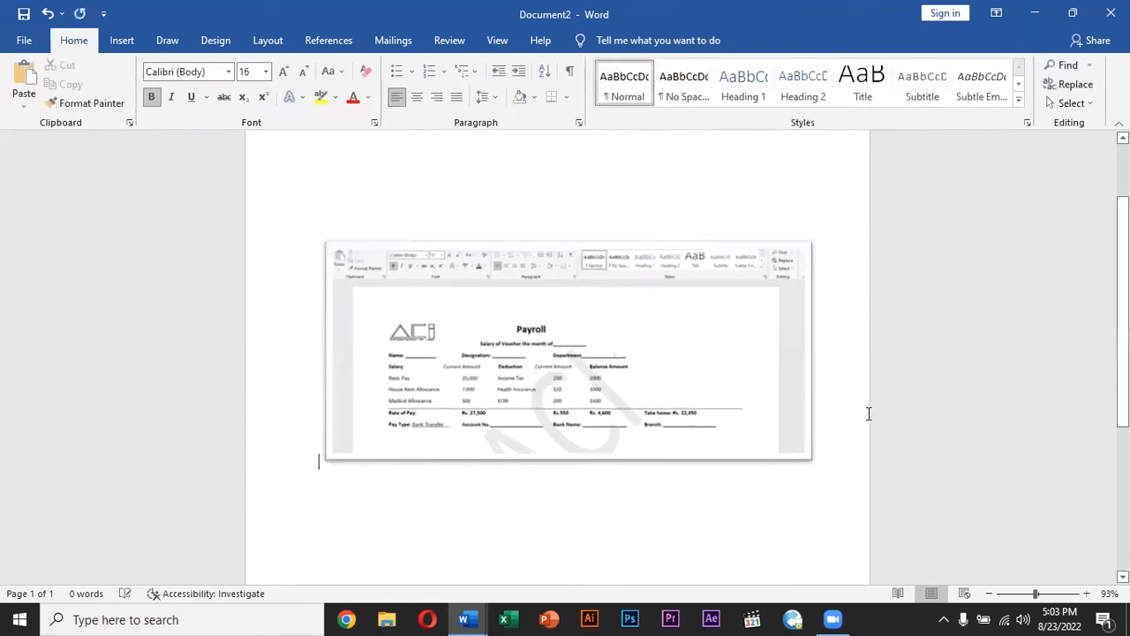
Move the cropped payroll clipping further down the page and delete it
click(797, 430)
drag(707, 454, 696, 535)
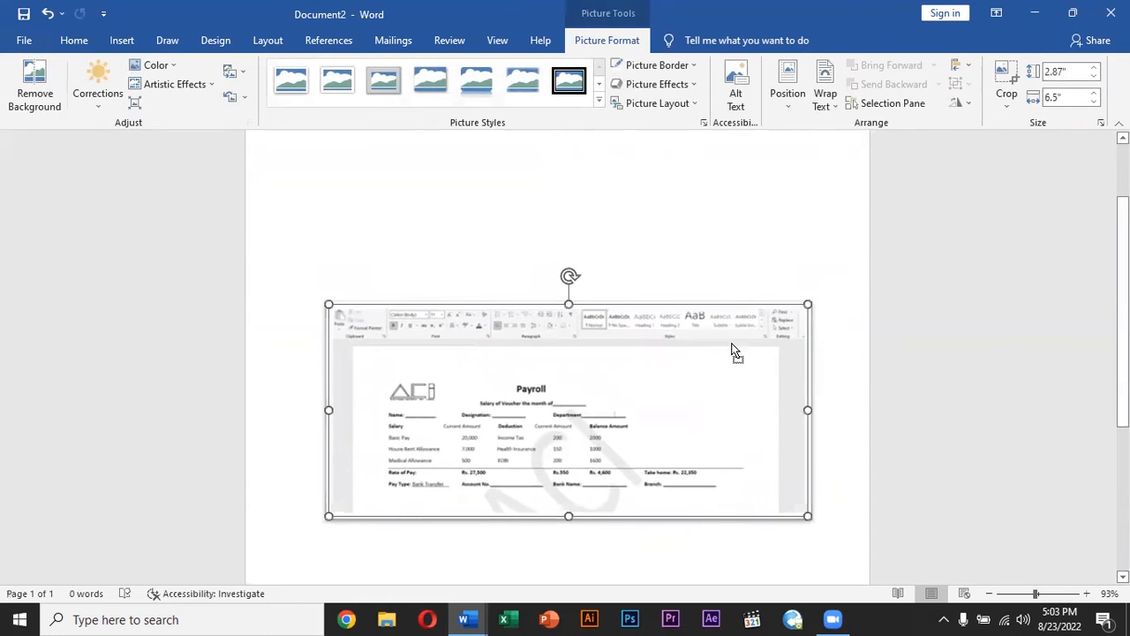
click(665, 193)
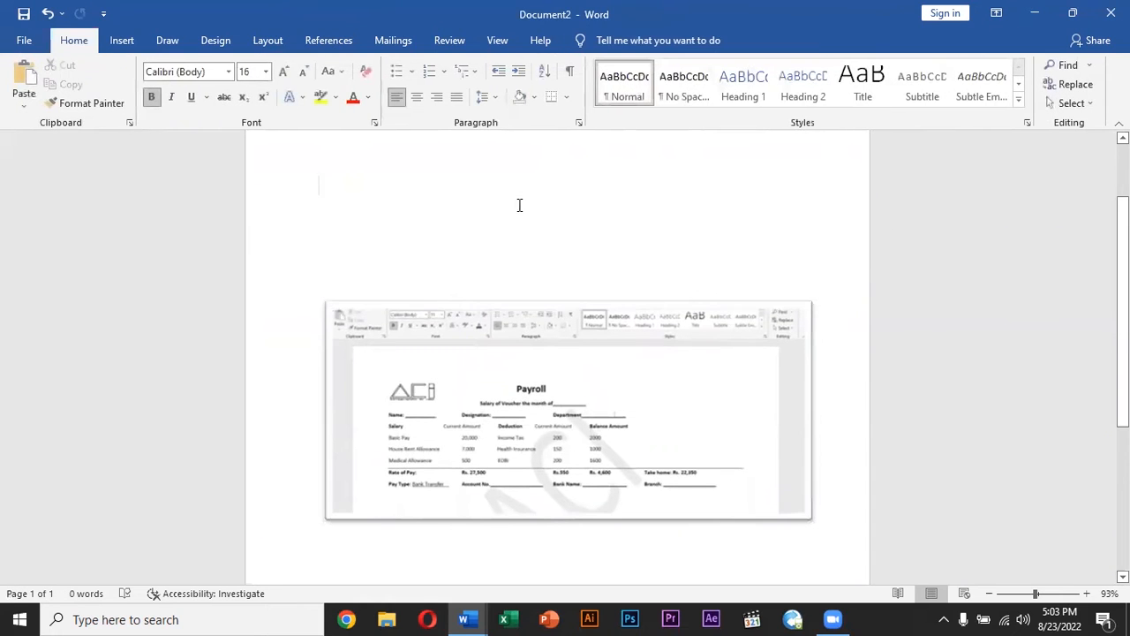
click(691, 419)
key(Delete)
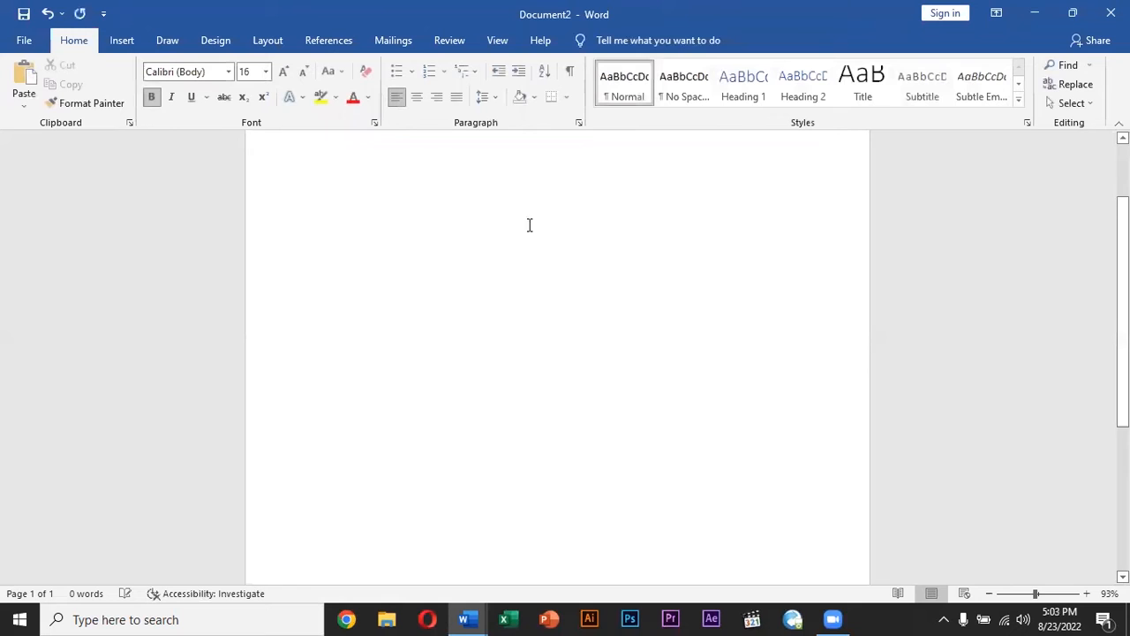
Check the existing entries in the AutoText gallery without inserting any
click(117, 42)
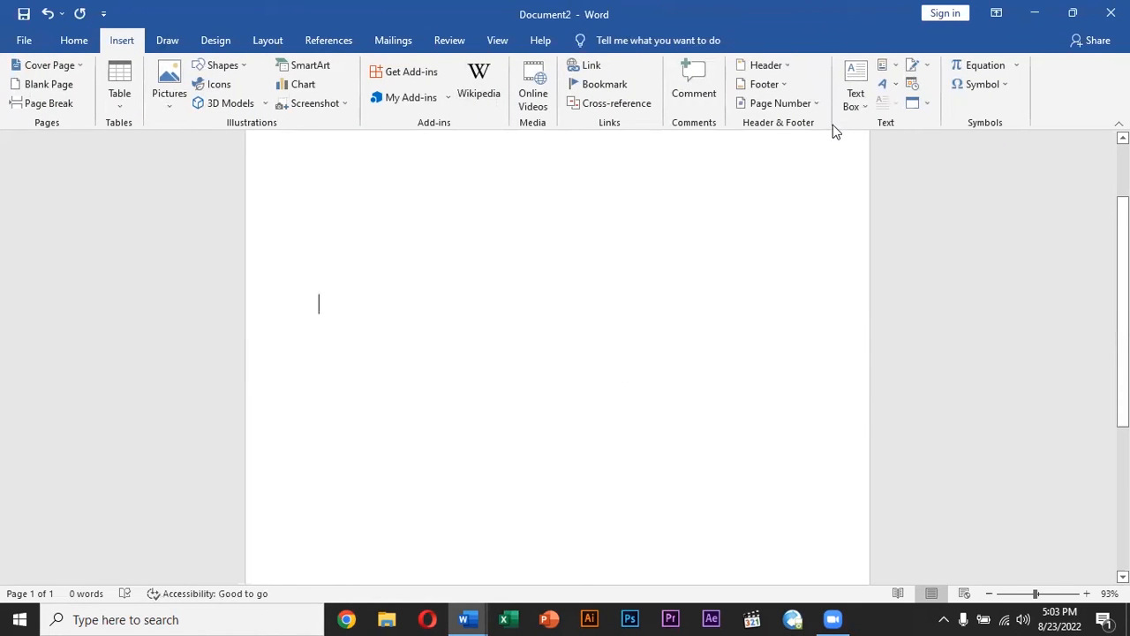
click(893, 67)
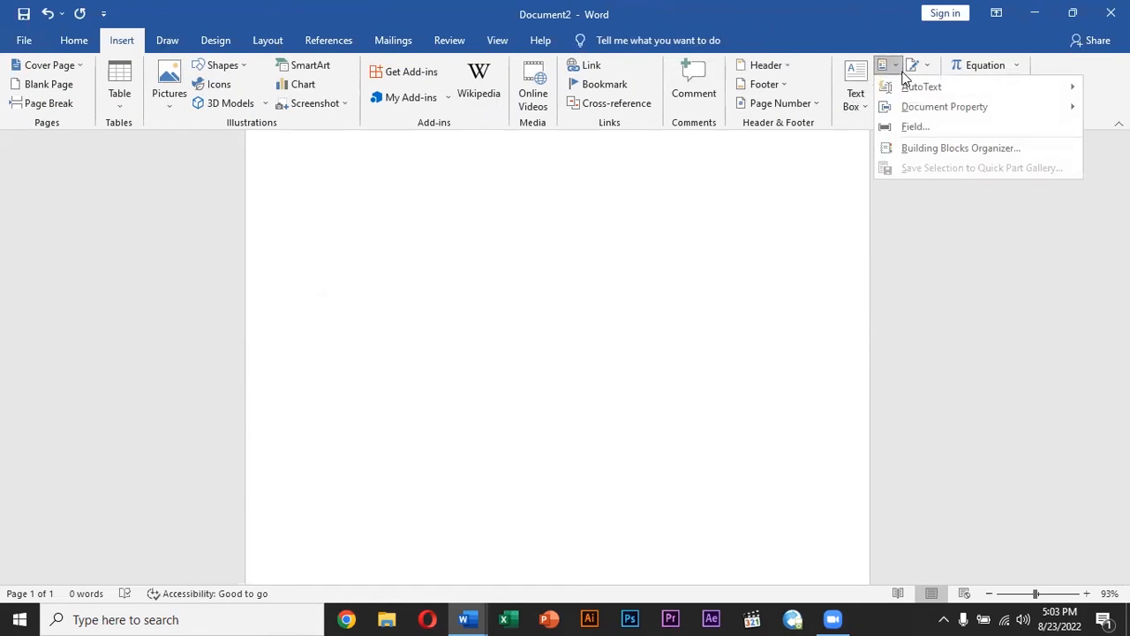
mouse_move(916, 90)
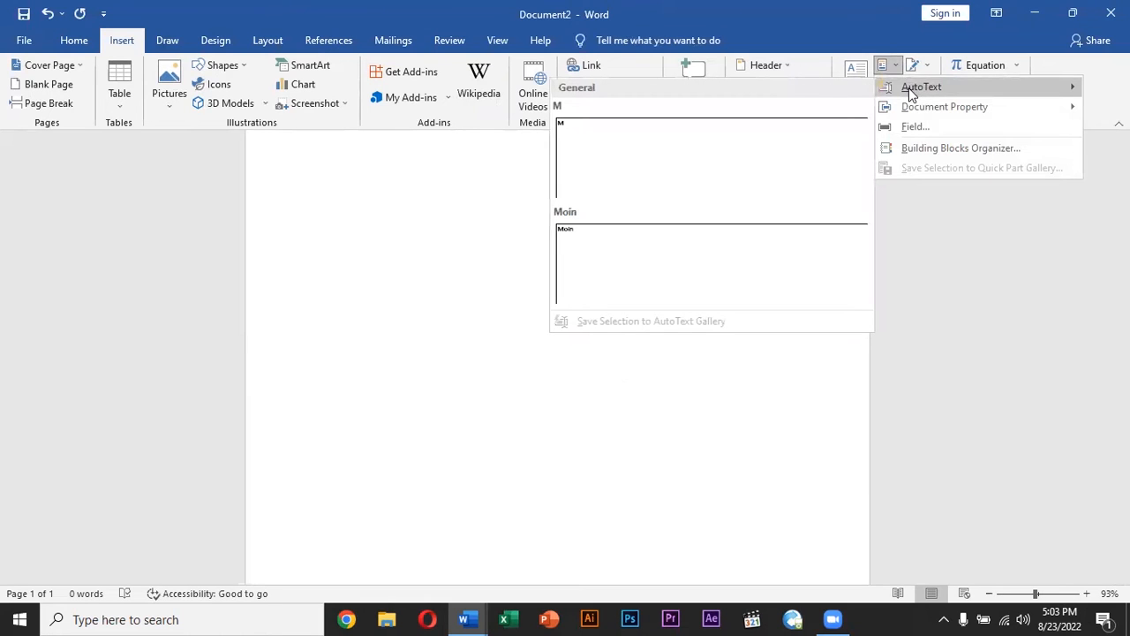
click(403, 264)
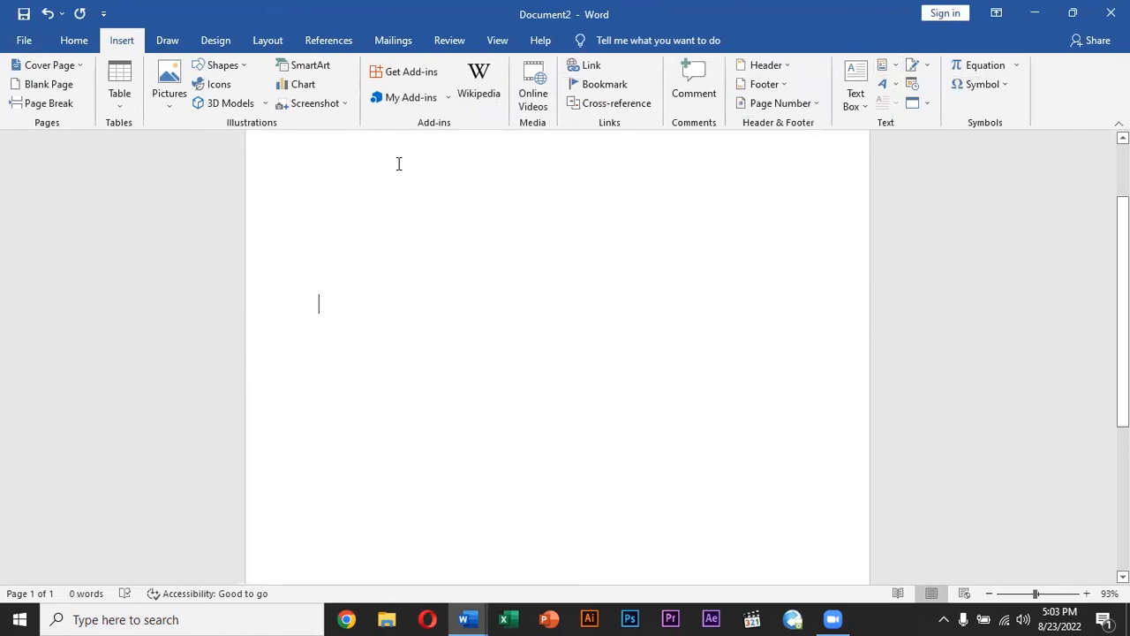
Draw a text box about 8.44" wide and 1.32" high across the top of the page, containing "REVOLUTION COMPUTER INSTITUTE"
click(854, 110)
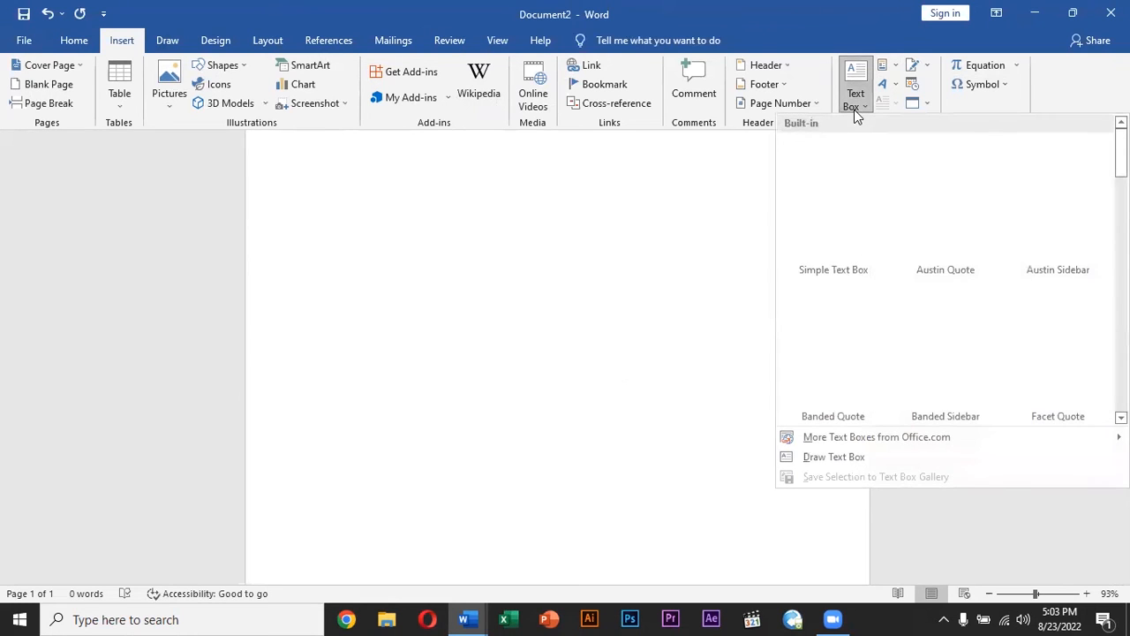
click(847, 465)
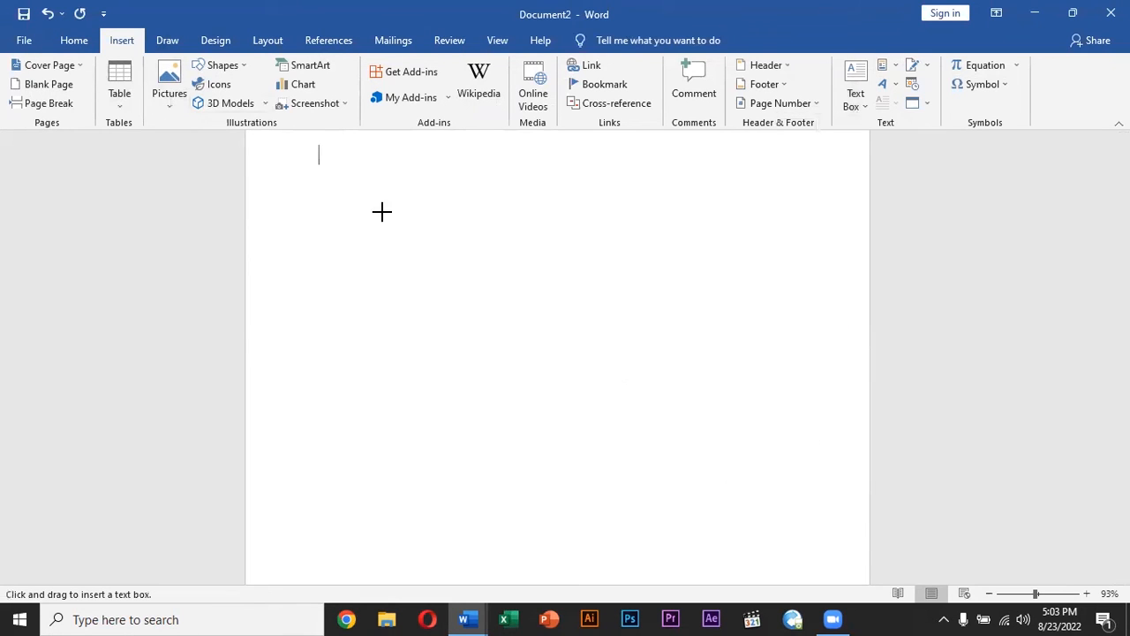
drag(245, 144, 865, 241)
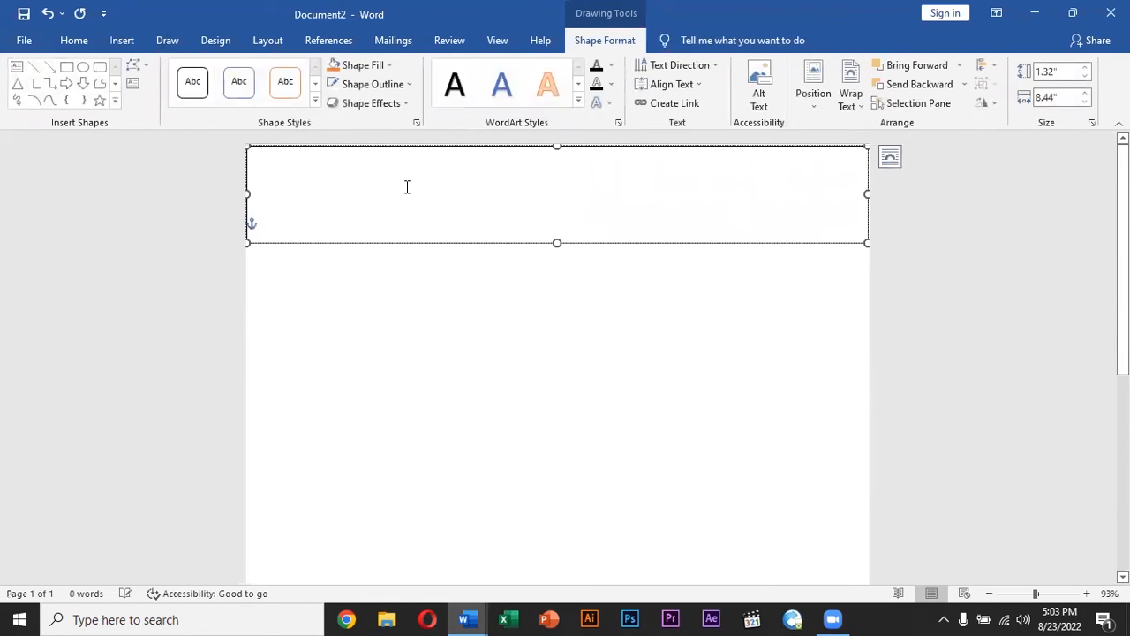
text(REVOLUTION COMPUTER INSTIUTE)
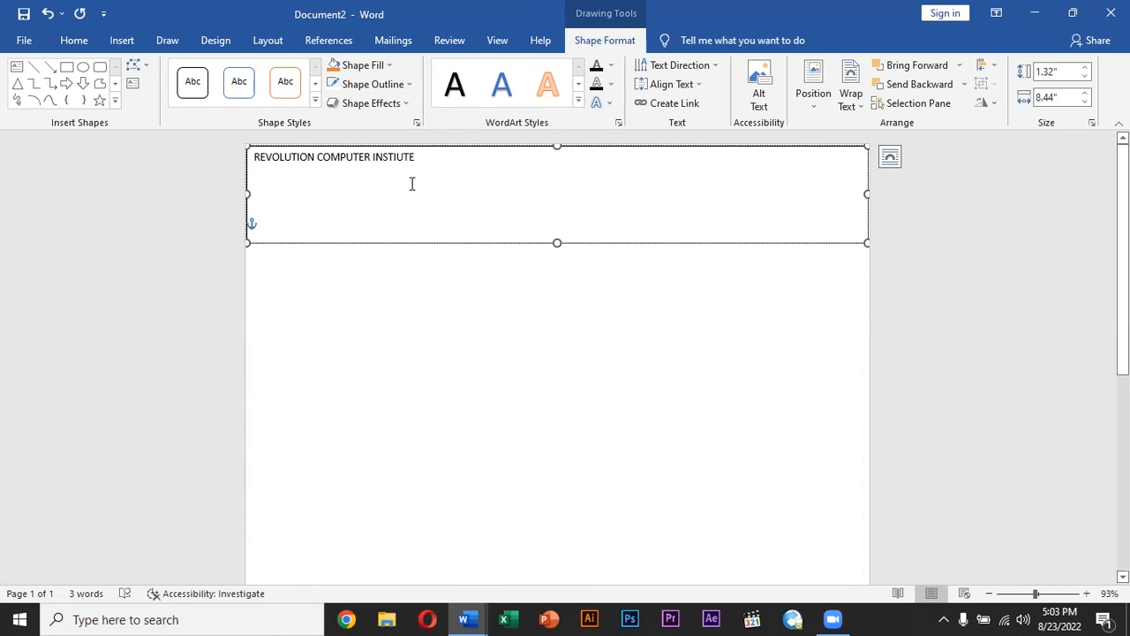
text(T)
Enlarge the text box heading until it spans most of the page width
click(441, 162)
drag(424, 156, 244, 159)
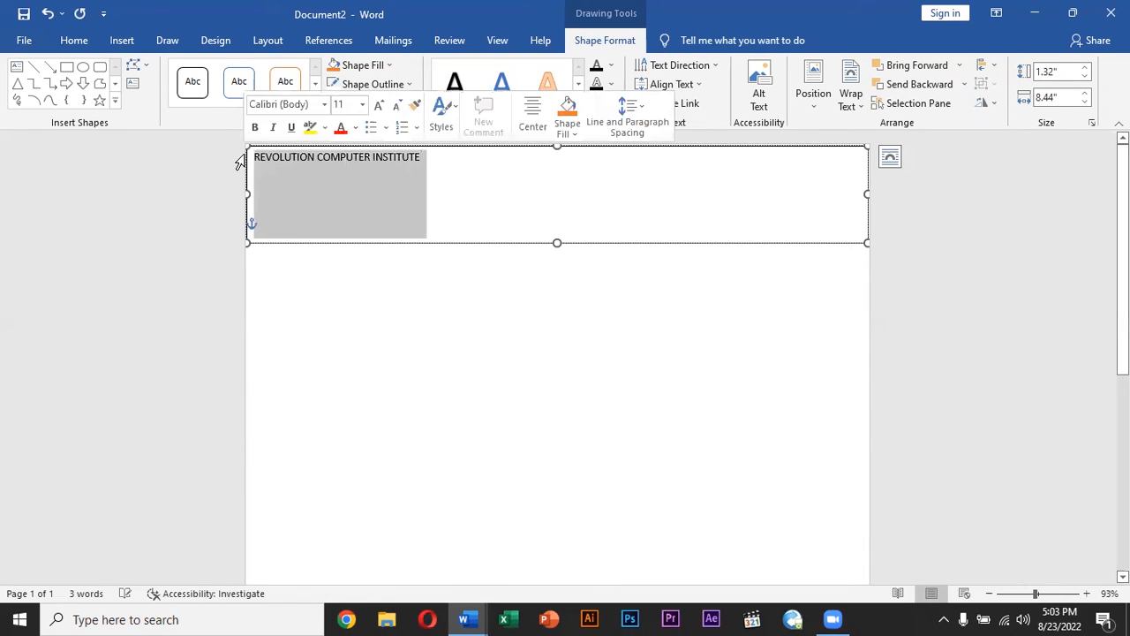
key(ctrl+shift+period)
key(ctrl+shift+period)
key(ctrl+shift+period)
key(ctrl+shift+period)
key(ctrl+shift+period)
key(ctrl+shift+period)
key(ctrl+shift+period)
key(ctrl+shift+period)
key(ctrl+shift+period)
key(ctrl+shift+period)
key(ctrl+shift+period)
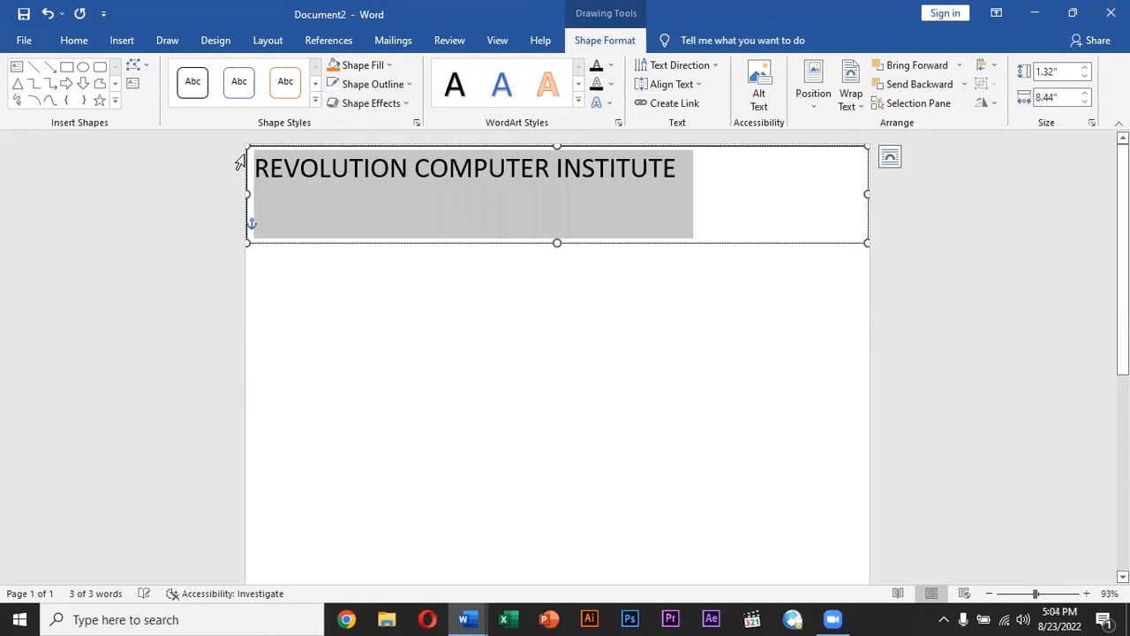
key(ctrl+shift+comma)
Make the heading bold, underlined and centered, and reduce the text box height to about 0.93"
key(ctrl+b)
key(ctrl+u)
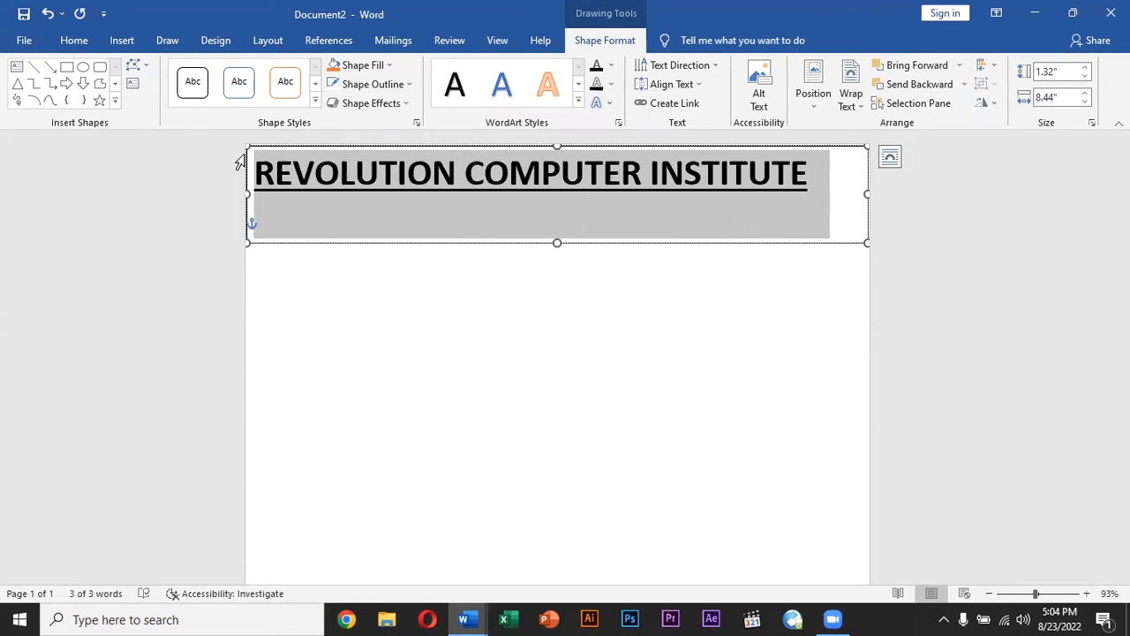
key(ctrl+e)
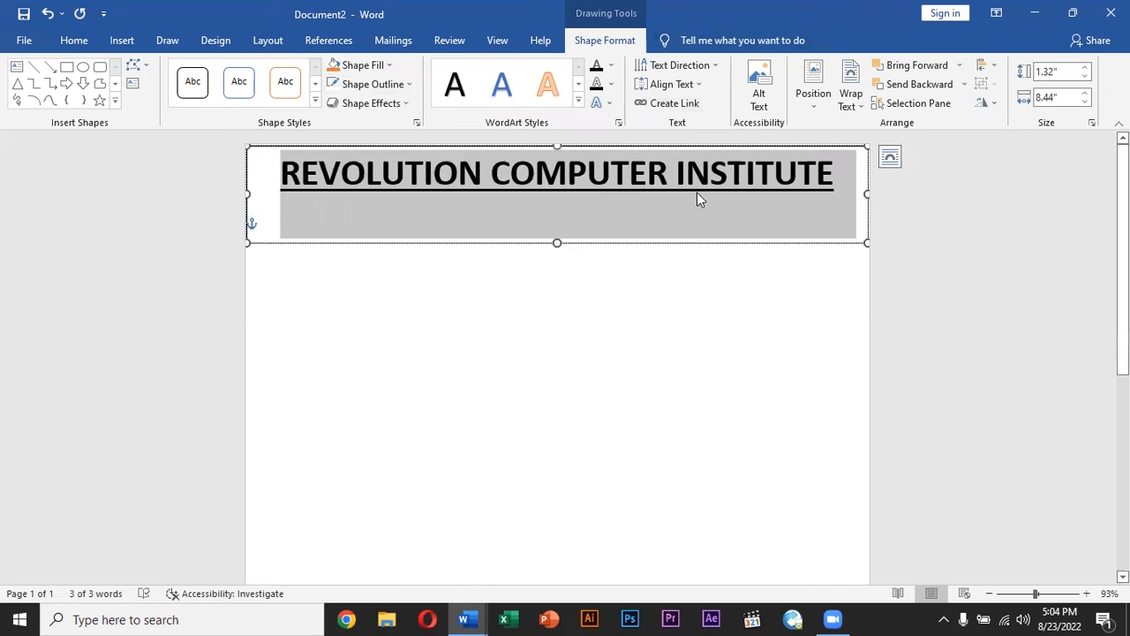
drag(555, 244, 556, 214)
Save the formatted heading to the AutoText gallery as REVOLUTION in the General category, stored in Normal
drag(843, 175, 309, 168)
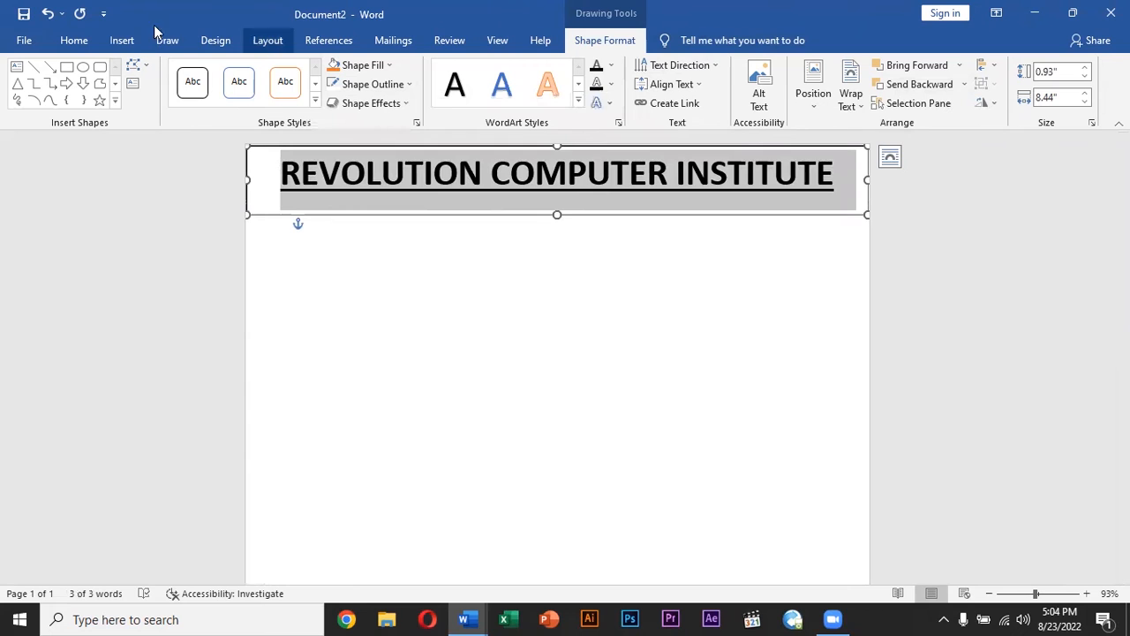
click(125, 42)
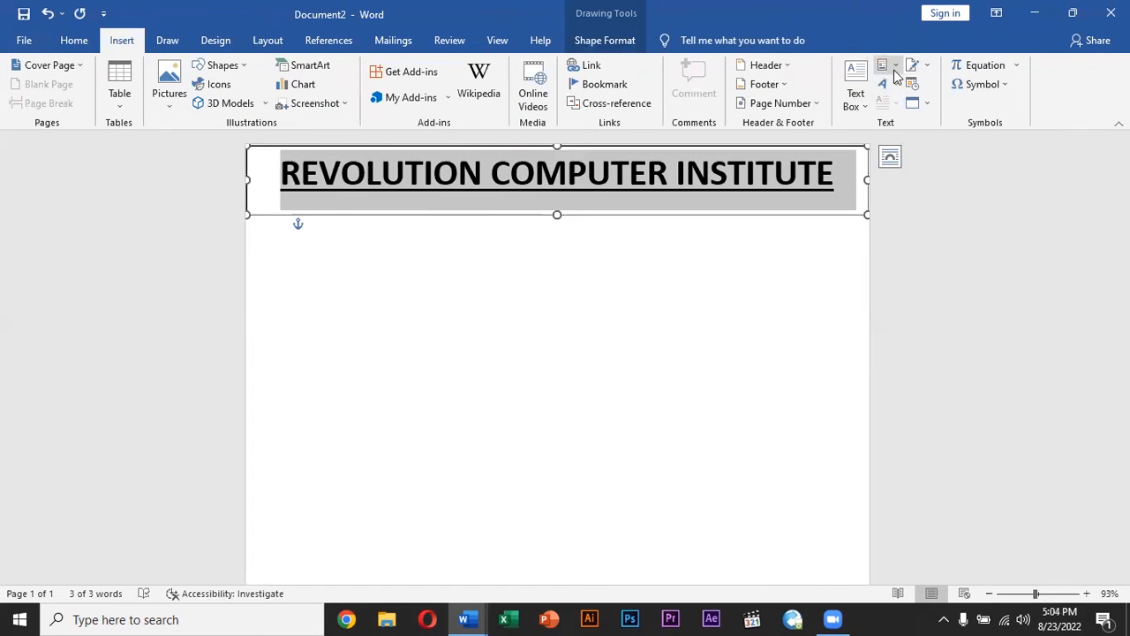
click(885, 67)
mouse_move(930, 90)
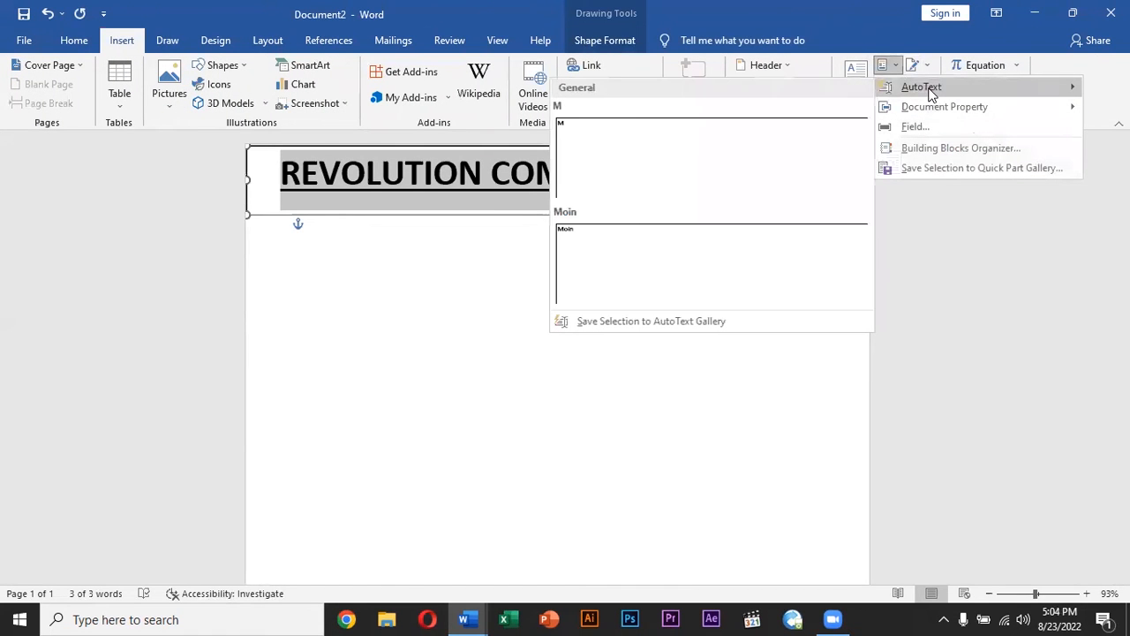
click(699, 323)
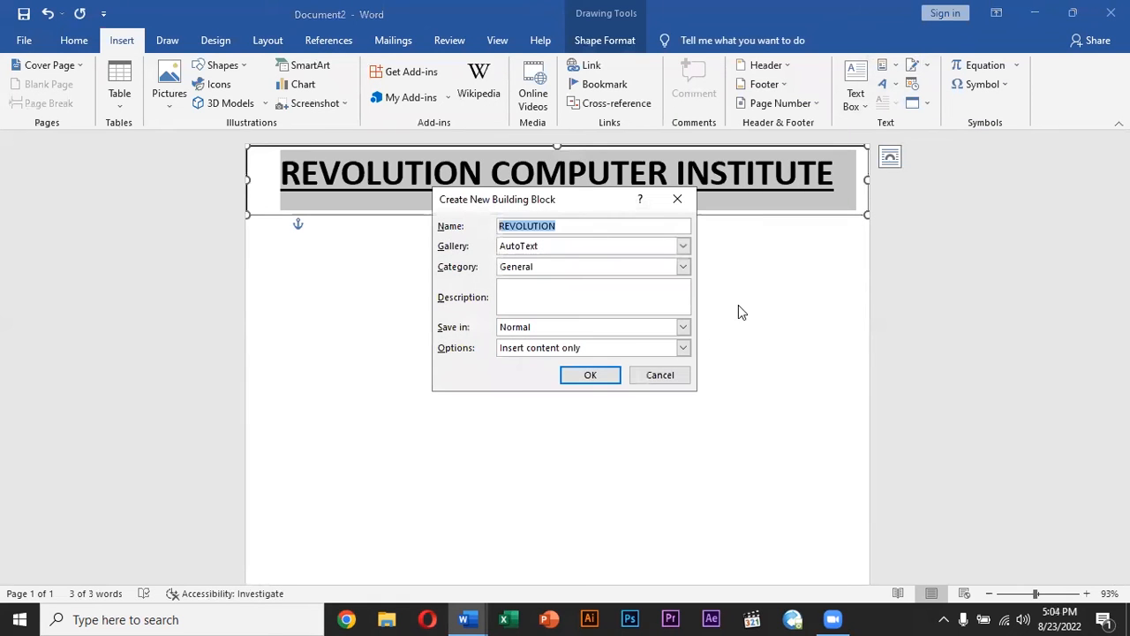
click(597, 376)
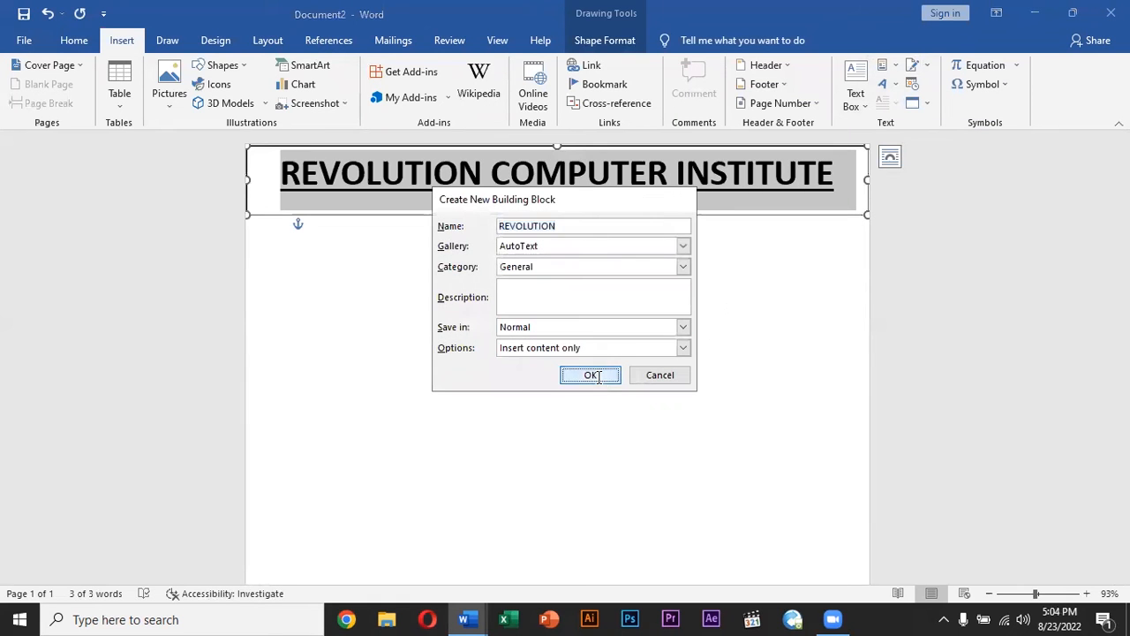
Check the saved REVOLUTION entry in the AutoText gallery
click(781, 314)
click(892, 68)
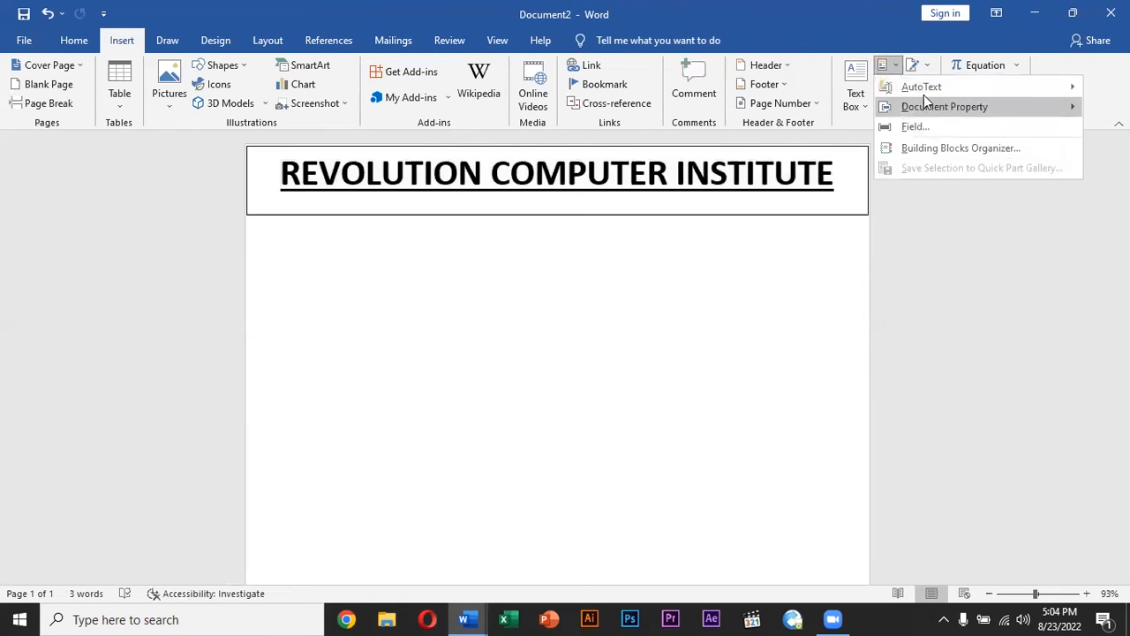
mouse_move(925, 84)
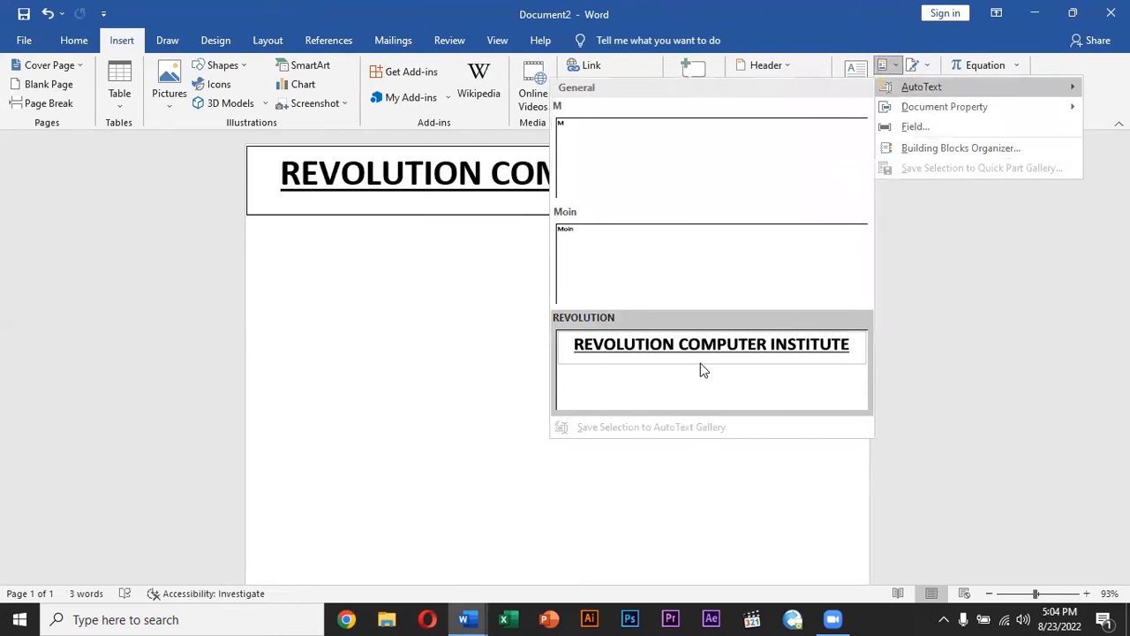
click(700, 363)
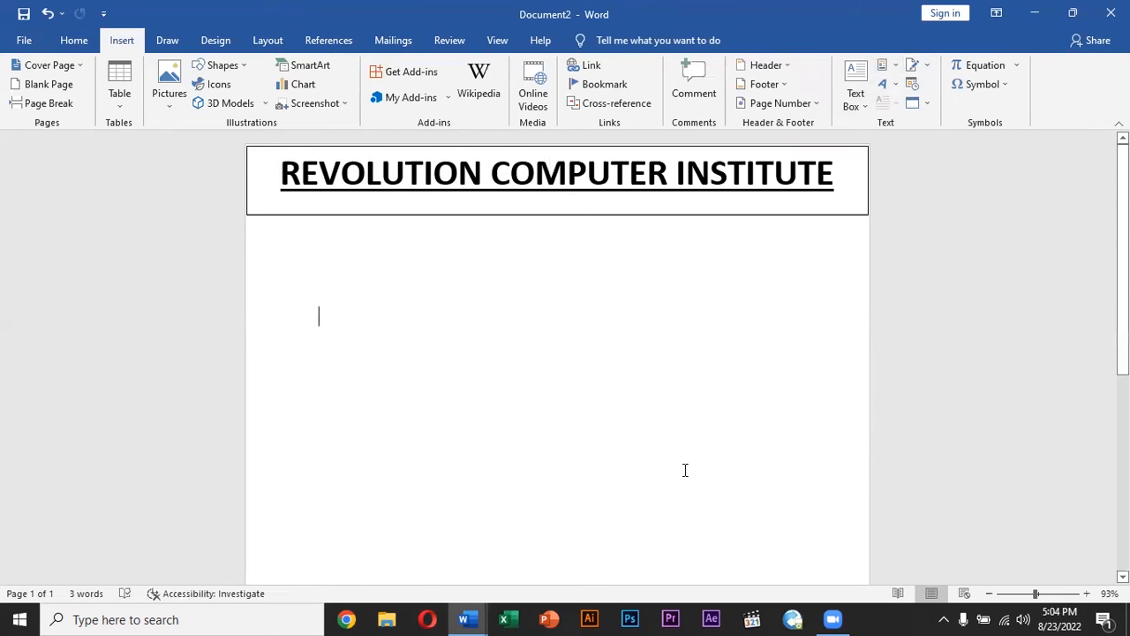
Add blank lines below the heading until the insertion point sits at the start of a second page
scroll(684, 469, down, 5)
scroll(532, 459, up, 3)
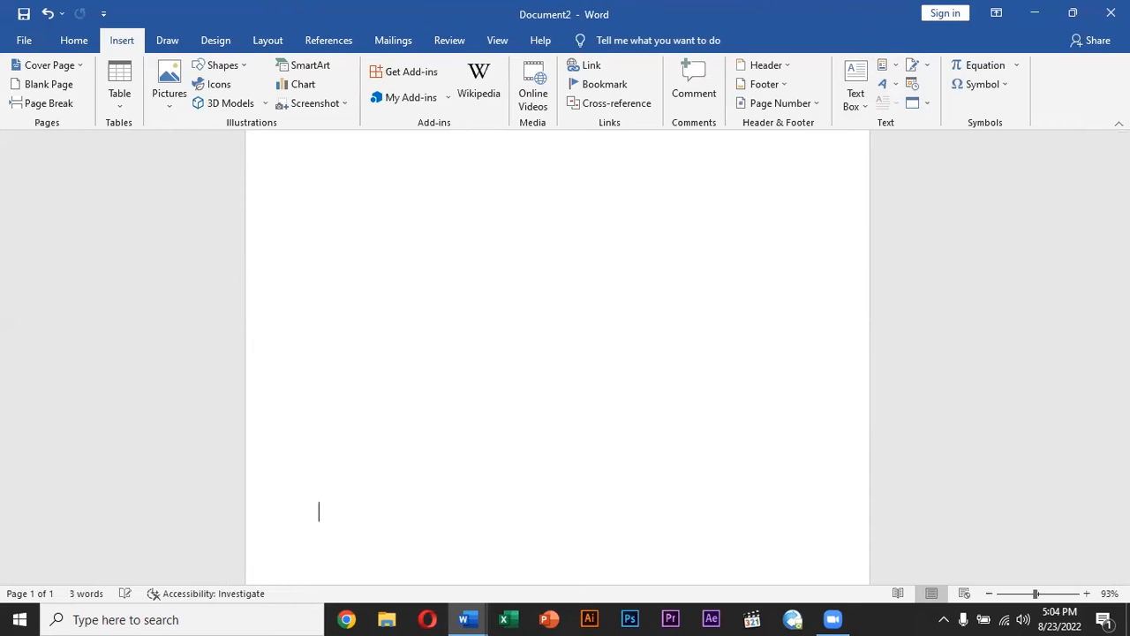
key(Return)
key(Return)
key(Return)
key(Return)
key(BackSpace)
key(BackSpace)
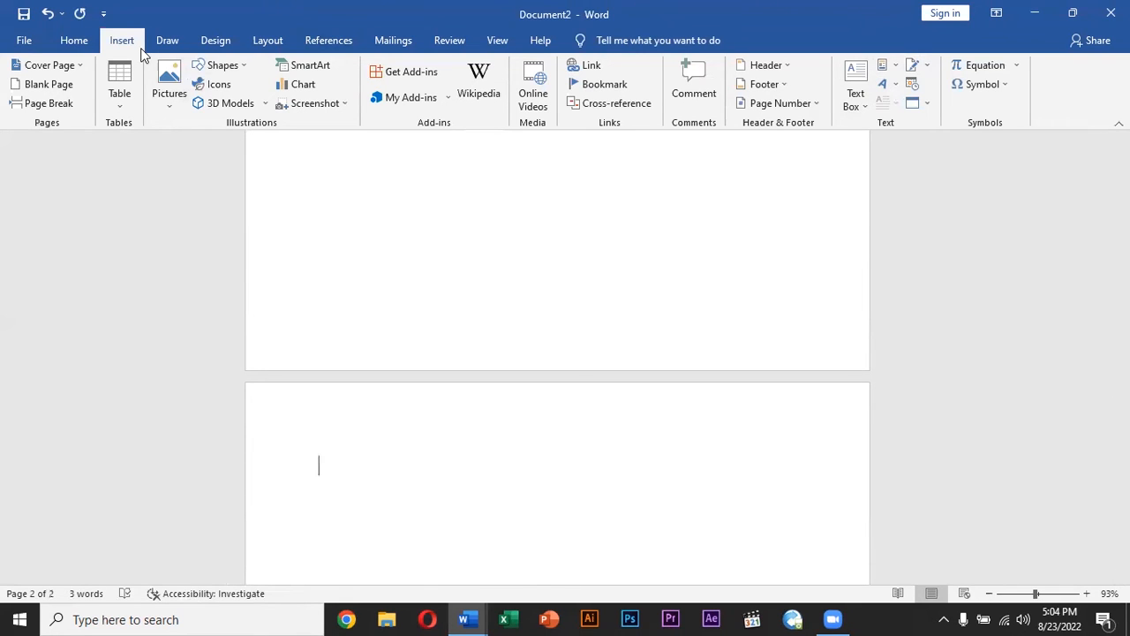
Insert the REVOLUTION AutoText heading at the top of the second page
click(854, 95)
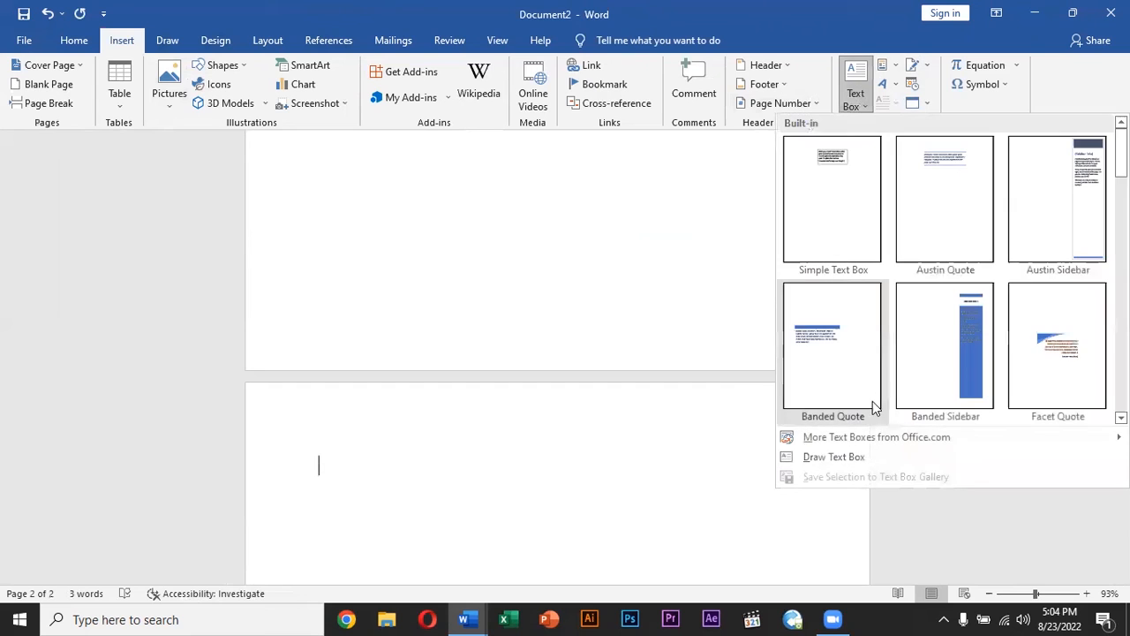
click(892, 67)
mouse_move(922, 89)
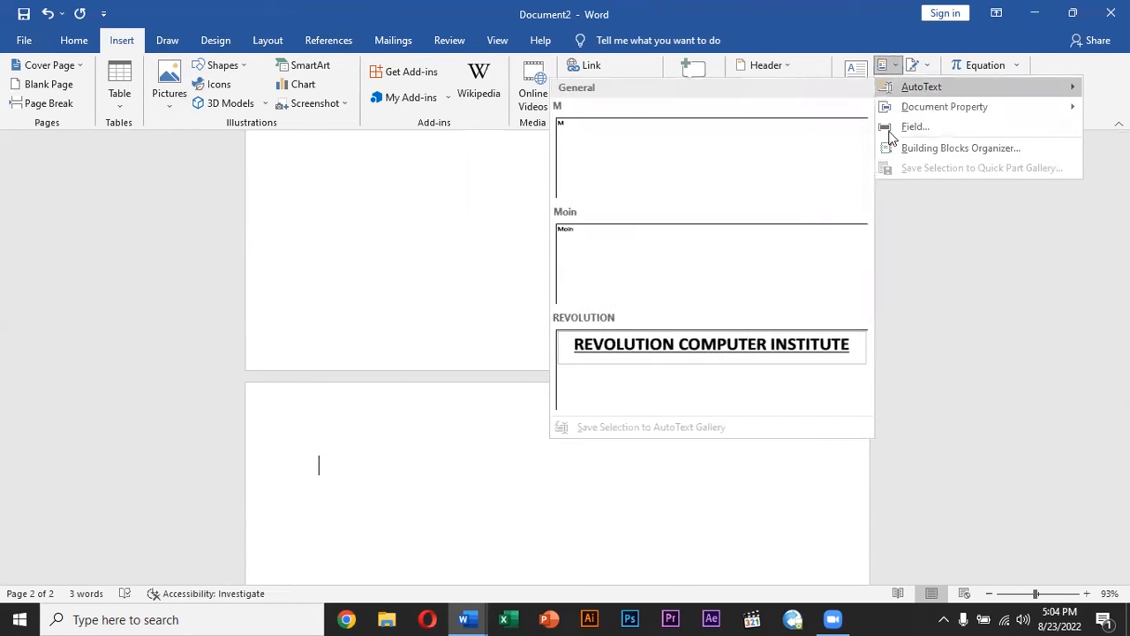
click(702, 347)
click(845, 454)
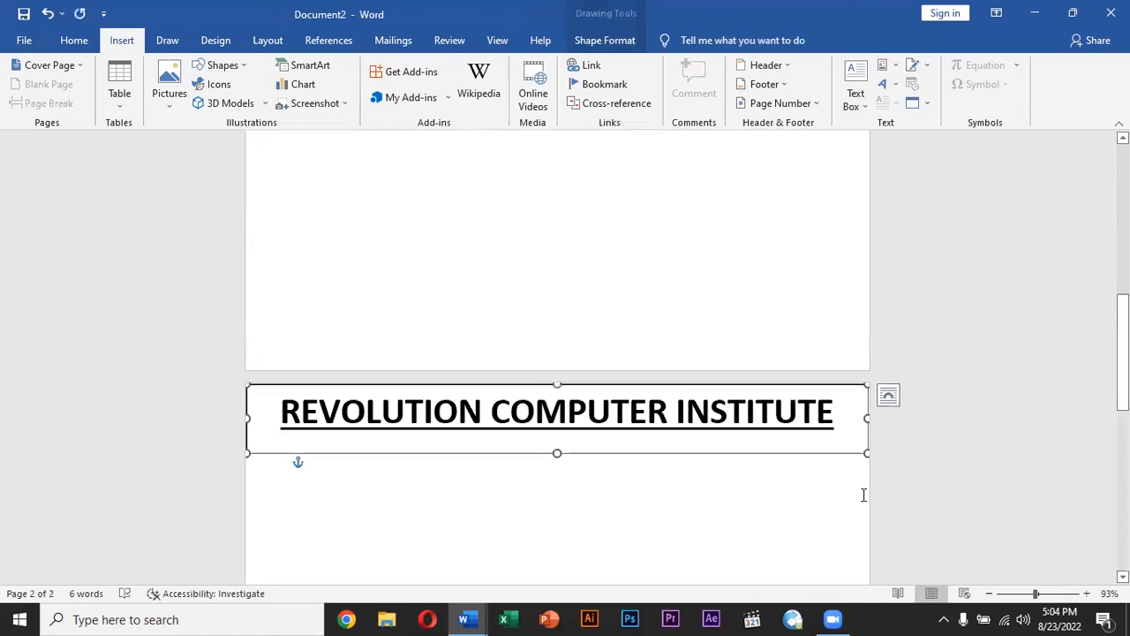
Nudge the heading text box on the second page slightly and remove its outline
click(751, 456)
click(744, 442)
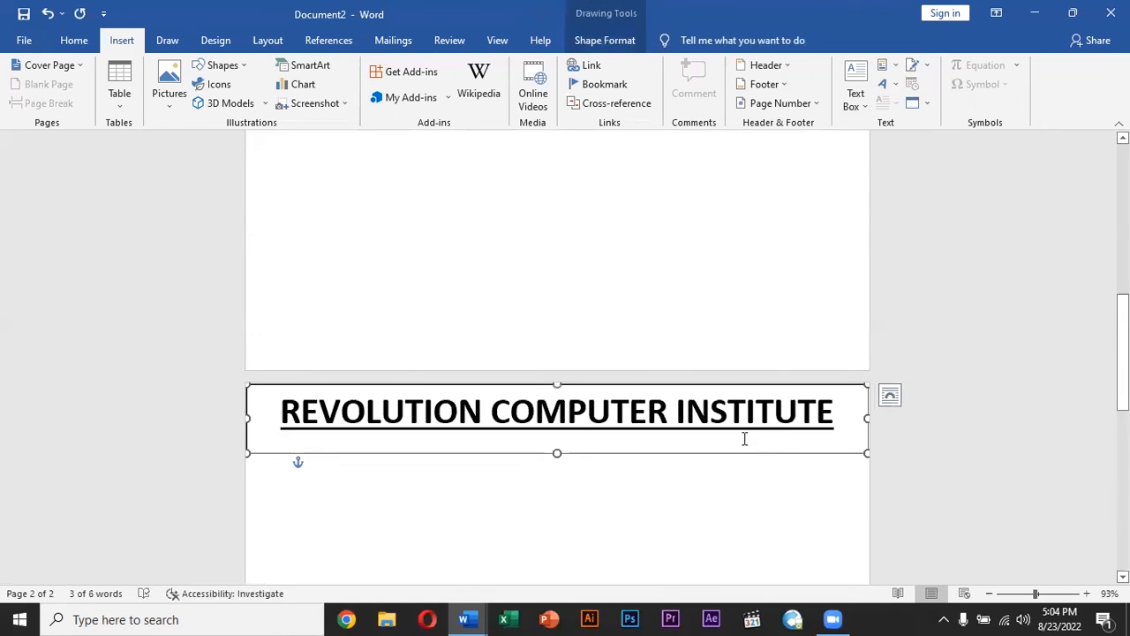
drag(736, 457, 743, 490)
drag(750, 403, 755, 391)
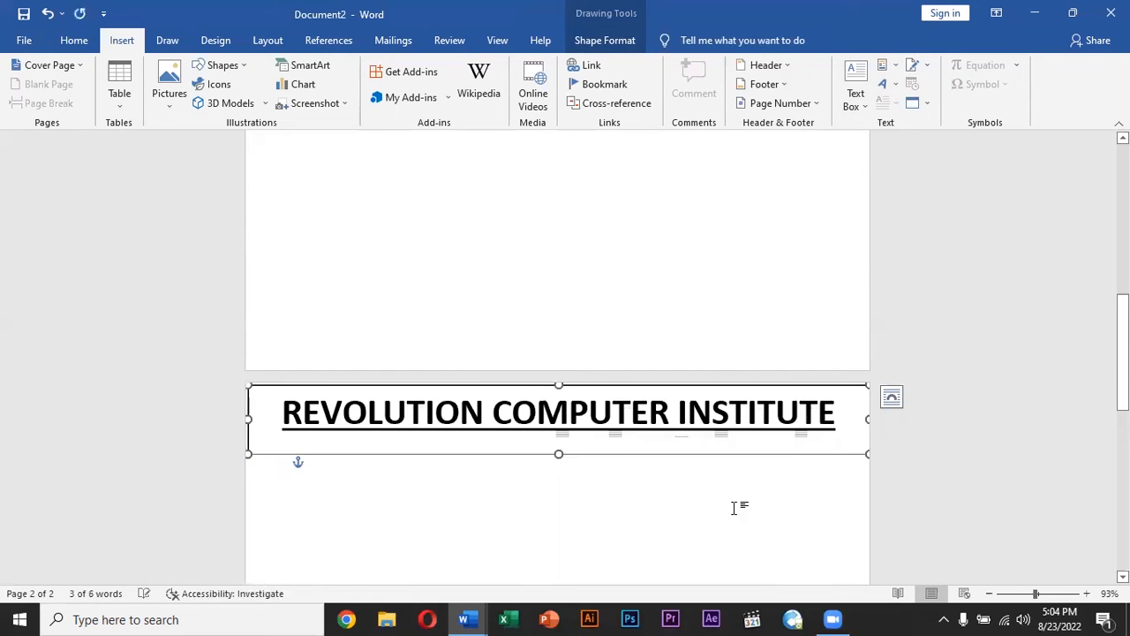
click(733, 506)
click(706, 455)
click(594, 43)
click(374, 85)
click(391, 139)
click(752, 272)
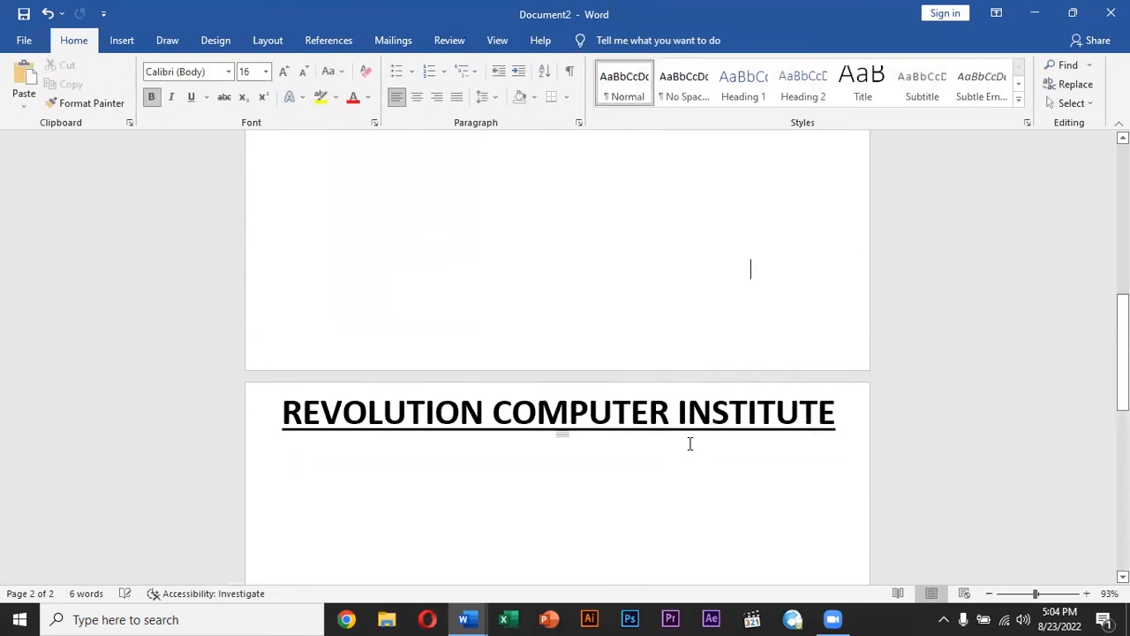
Add two blank lines below the heading on the second page
scroll(585, 446, down, 2)
click(518, 428)
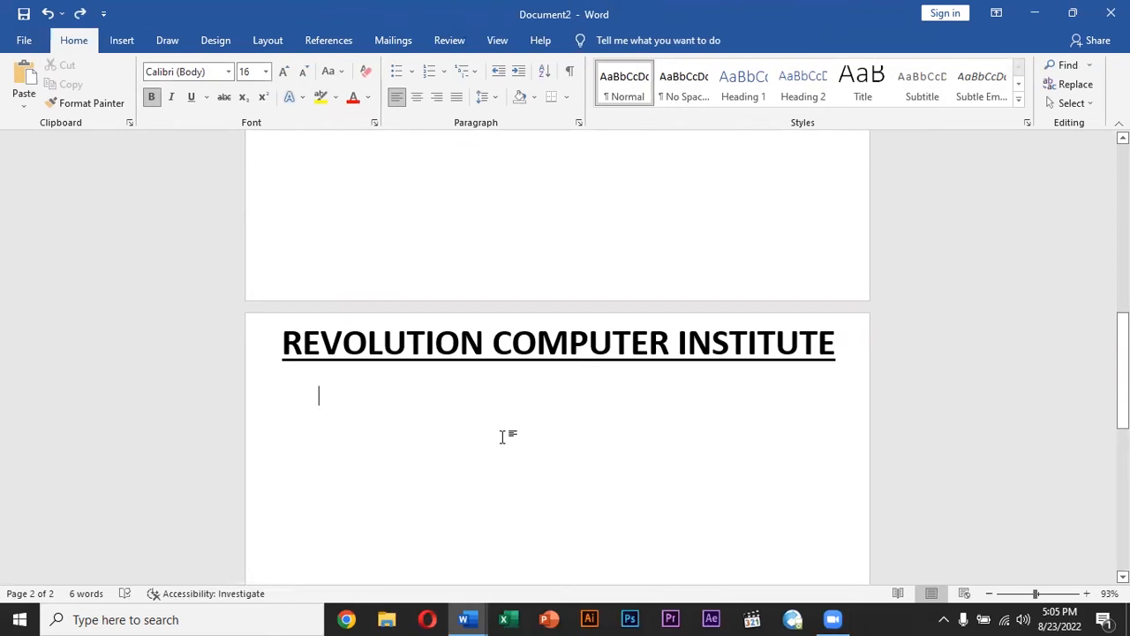
key(Return)
key(Return)
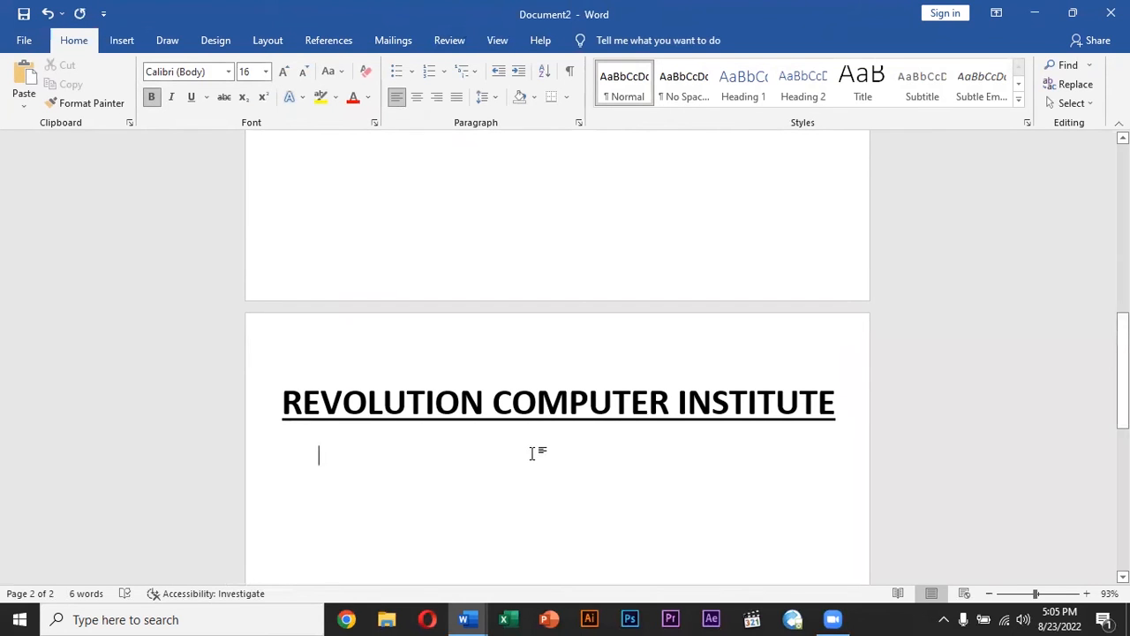
scroll(651, 411, down, 7)
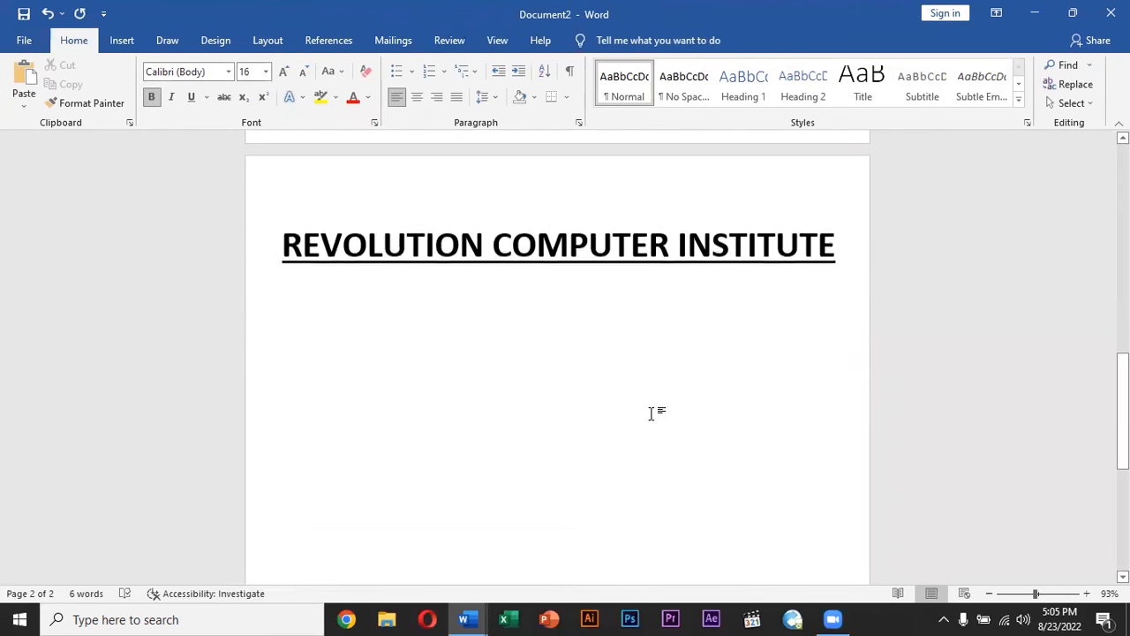
double_click(551, 528)
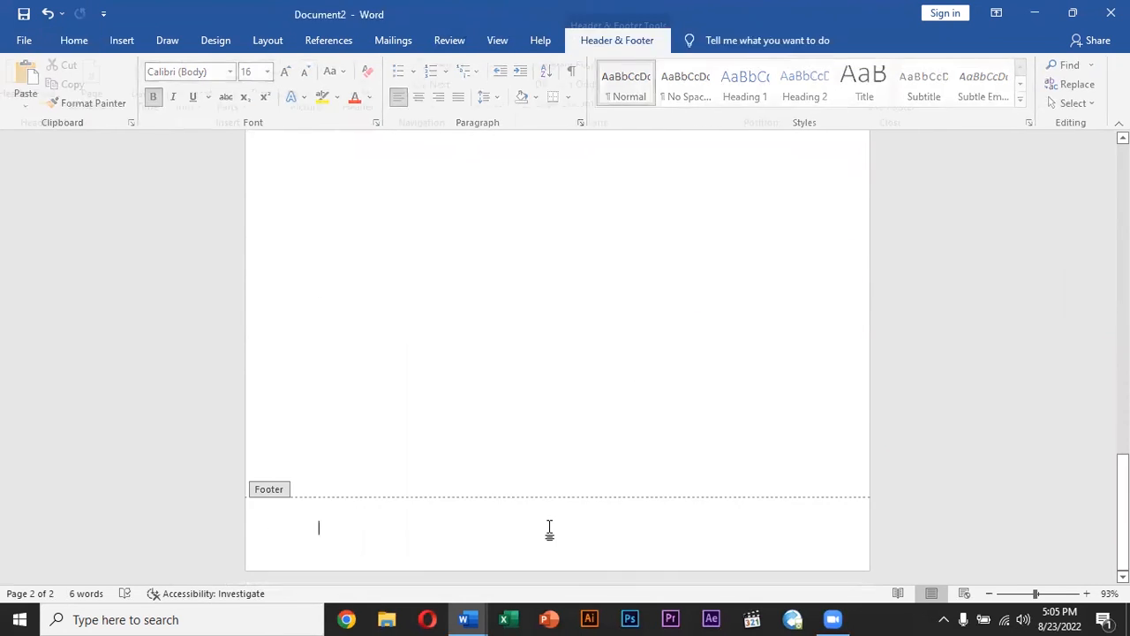
double_click(525, 477)
key(ctrl+z)
scroll(558, 357, down, 2)
scroll(684, 350, down, 8)
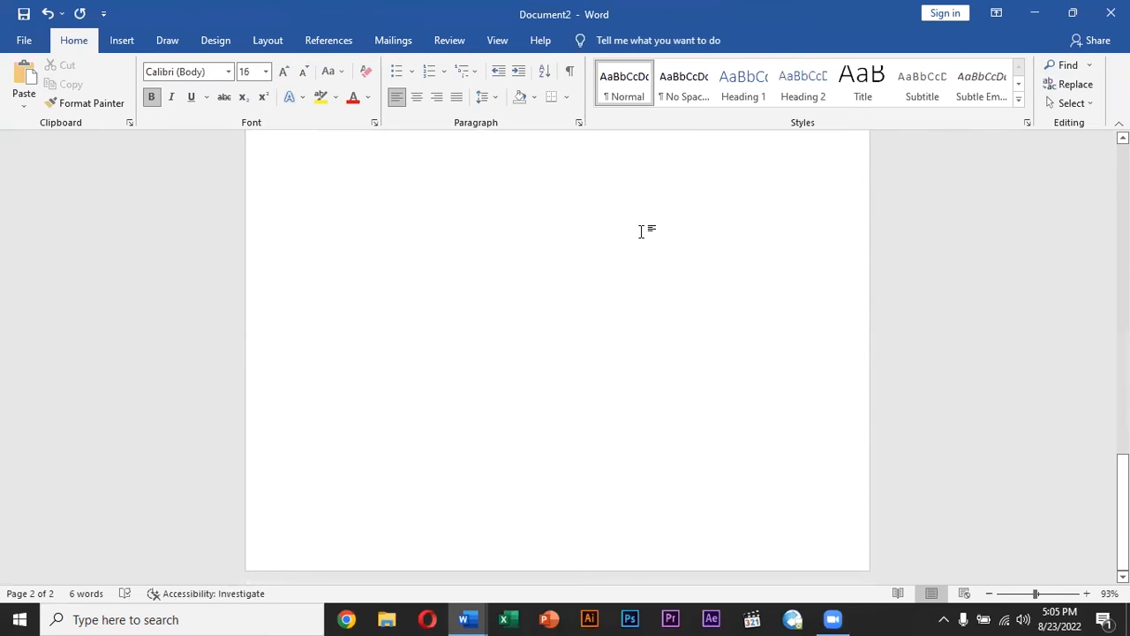
Move the heading text box up closer to the top edge of the second page
scroll(645, 354, up, 5)
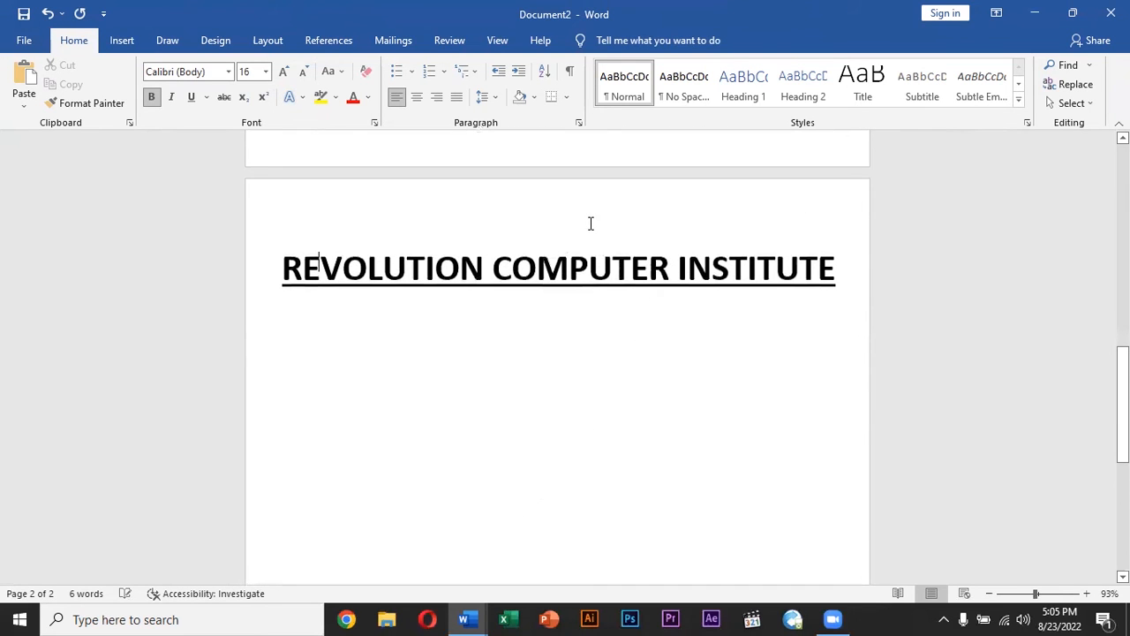
double_click(595, 265)
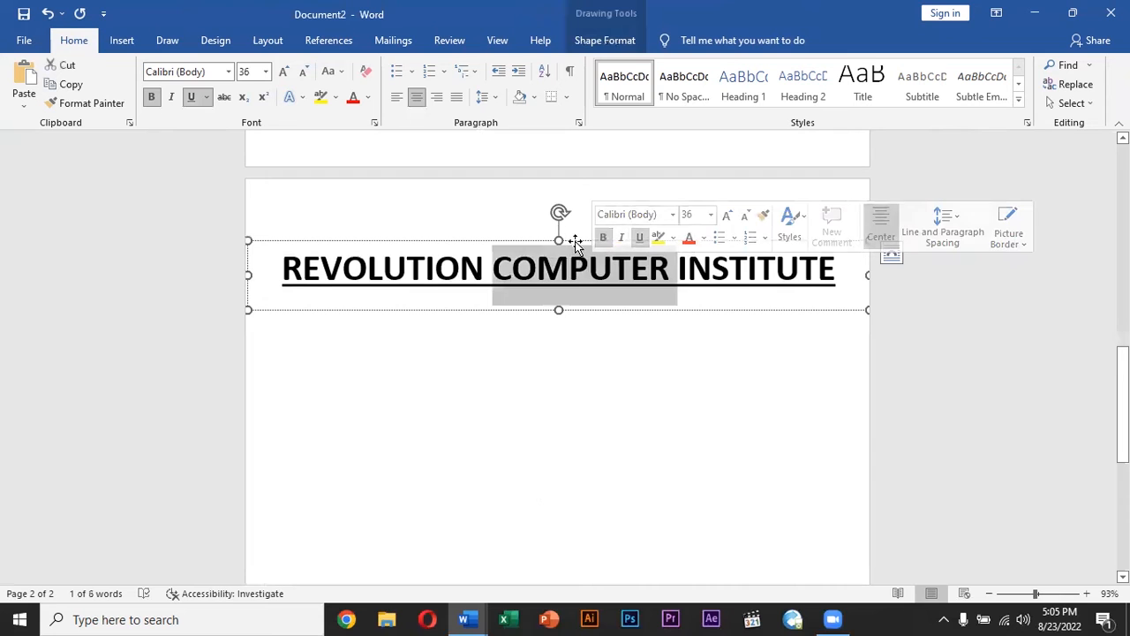
click(577, 328)
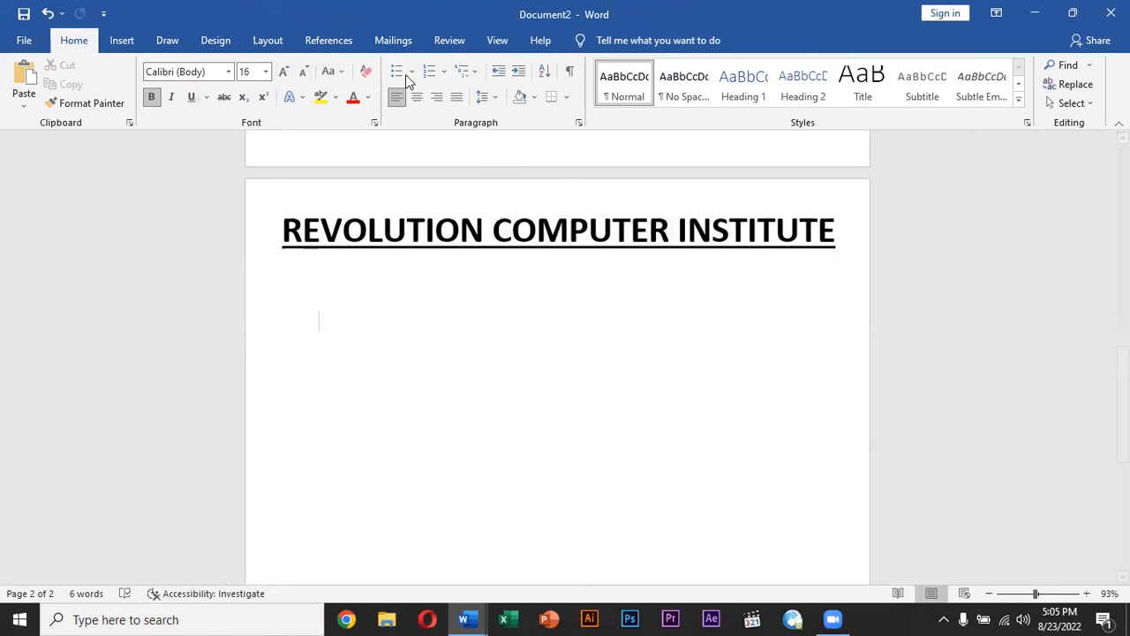
Draw a text box about 7.44" wide and 0.92" high at the foot of page two, containing "WRITTEN & COMPOSED BY" and the author's name
click(121, 40)
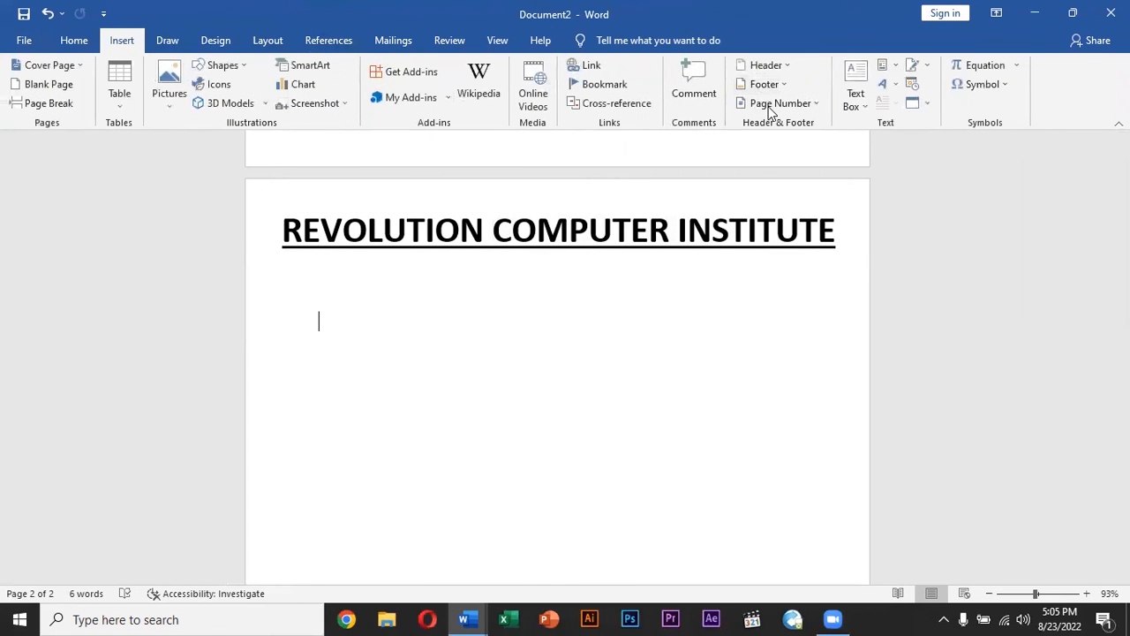
click(858, 104)
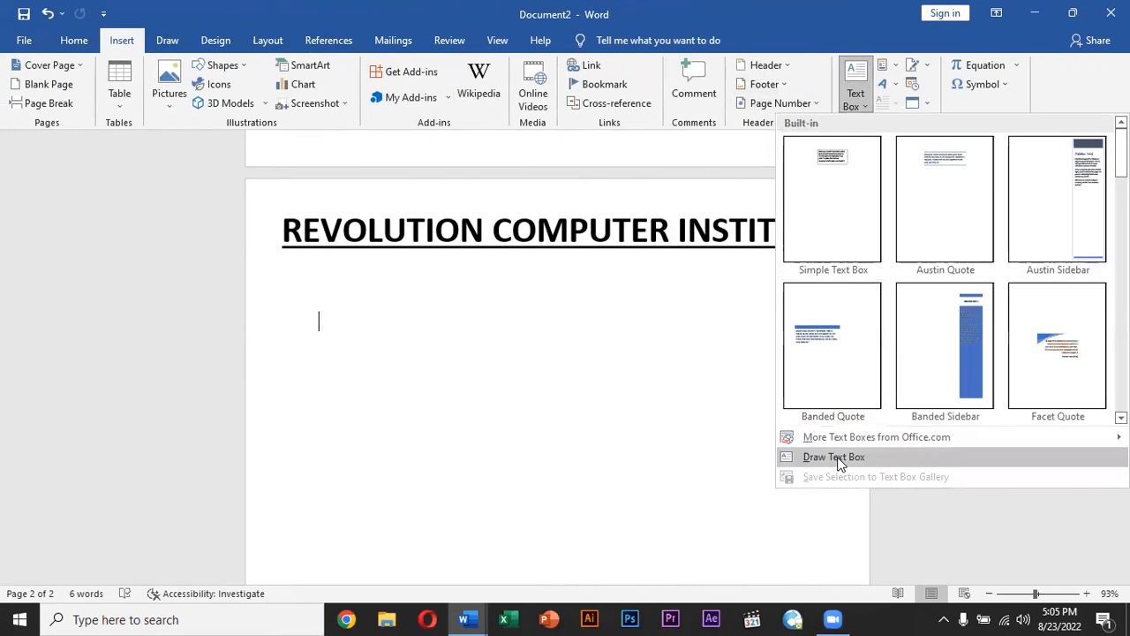
click(839, 459)
scroll(662, 424, down, 5)
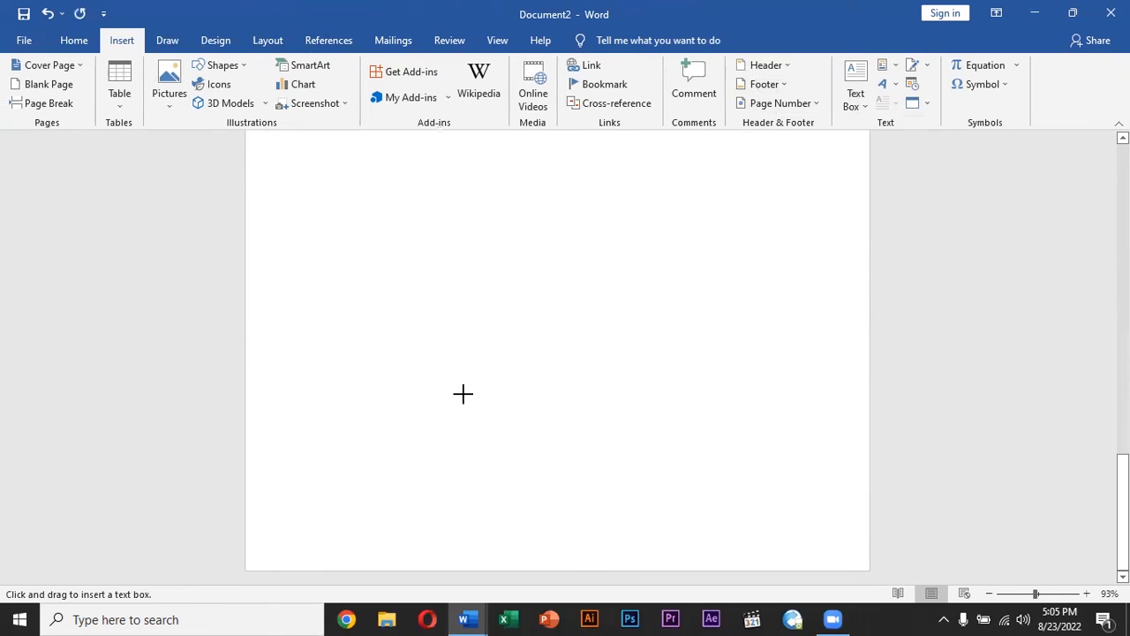
drag(298, 468, 845, 535)
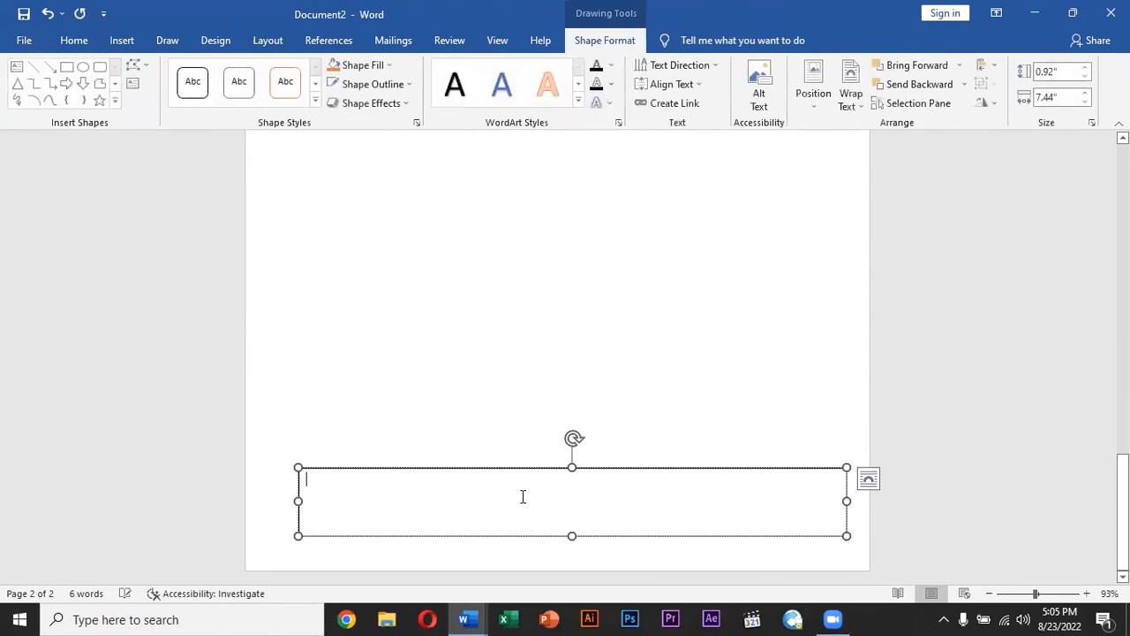
text(WRITTEN & COMP)
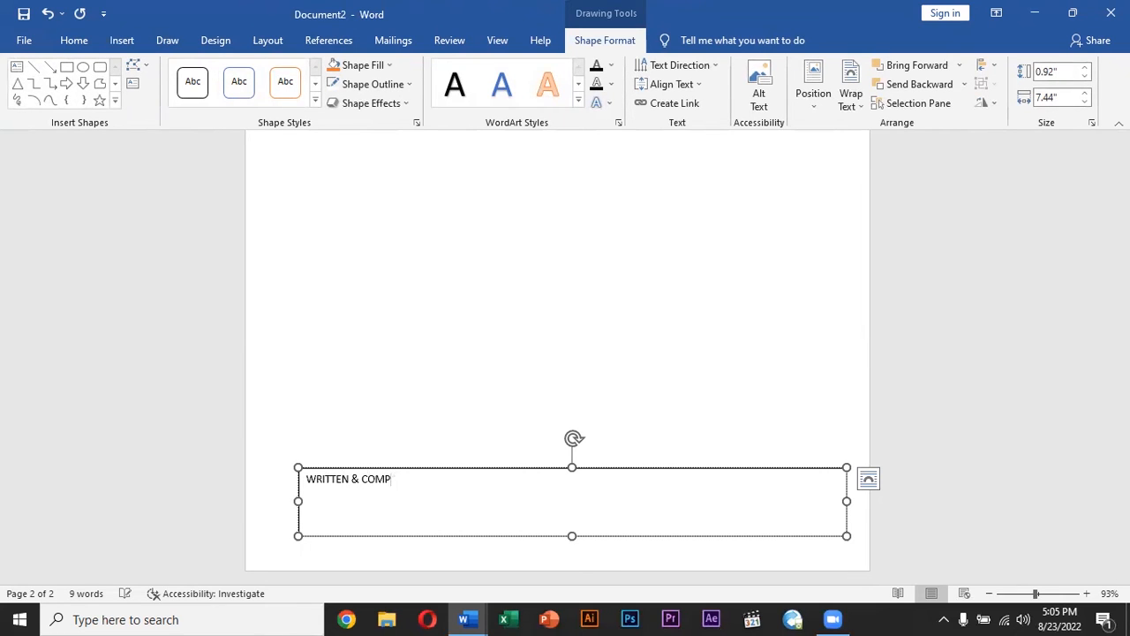
text(OSED BY SIR MOIN)
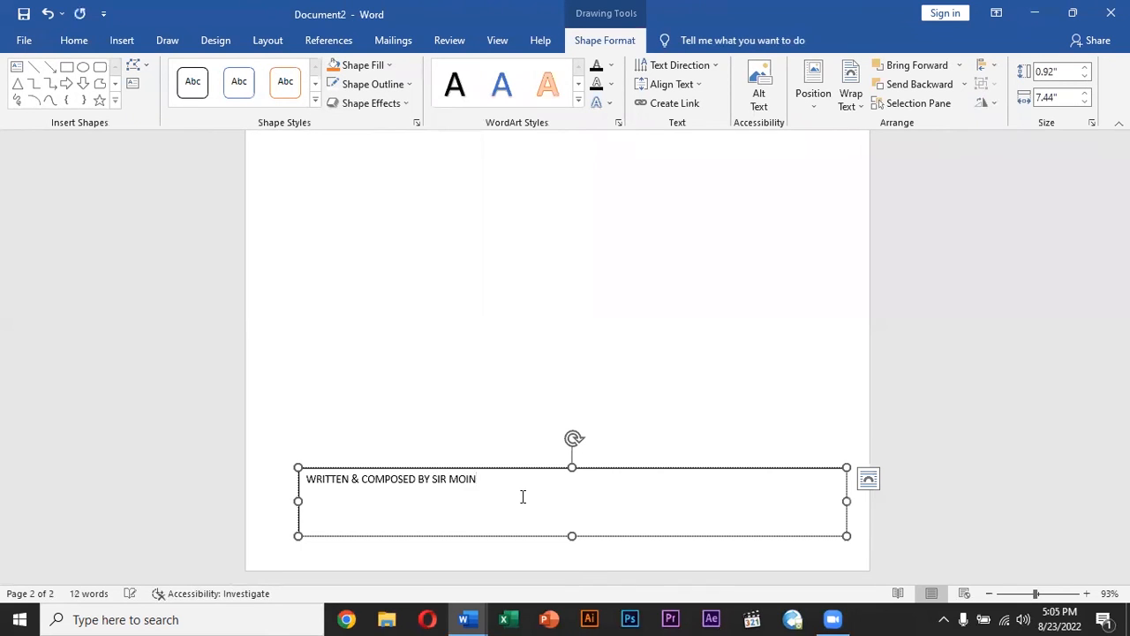
Center the credit line in the bottom text box, enlarge its font by five increments and make it bold
key(ctrl+shift+Left)
key(ctrl+shift+Left)
key(ctrl+shift+Left)
key(ctrl+shift+Left)
key(ctrl+shift+Left)
key(ctrl+shift+Left)
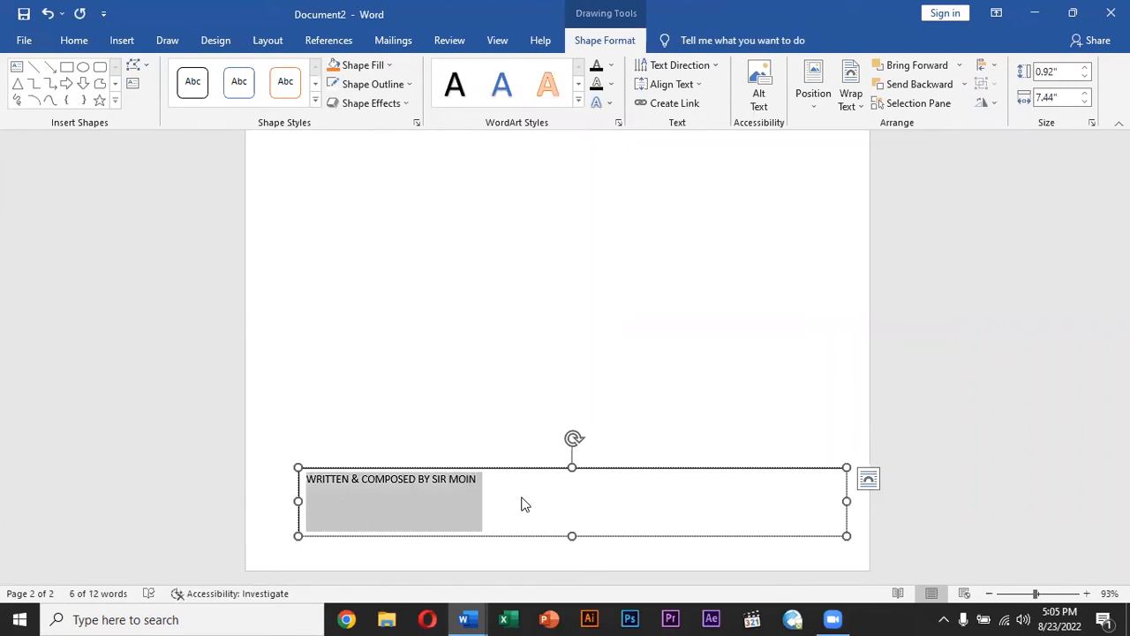
key(ctrl+e)
key(ctrl+shift+period)
key(ctrl+shift+period)
key(ctrl+shift+period)
key(ctrl+shift+period)
key(ctrl+shift+period)
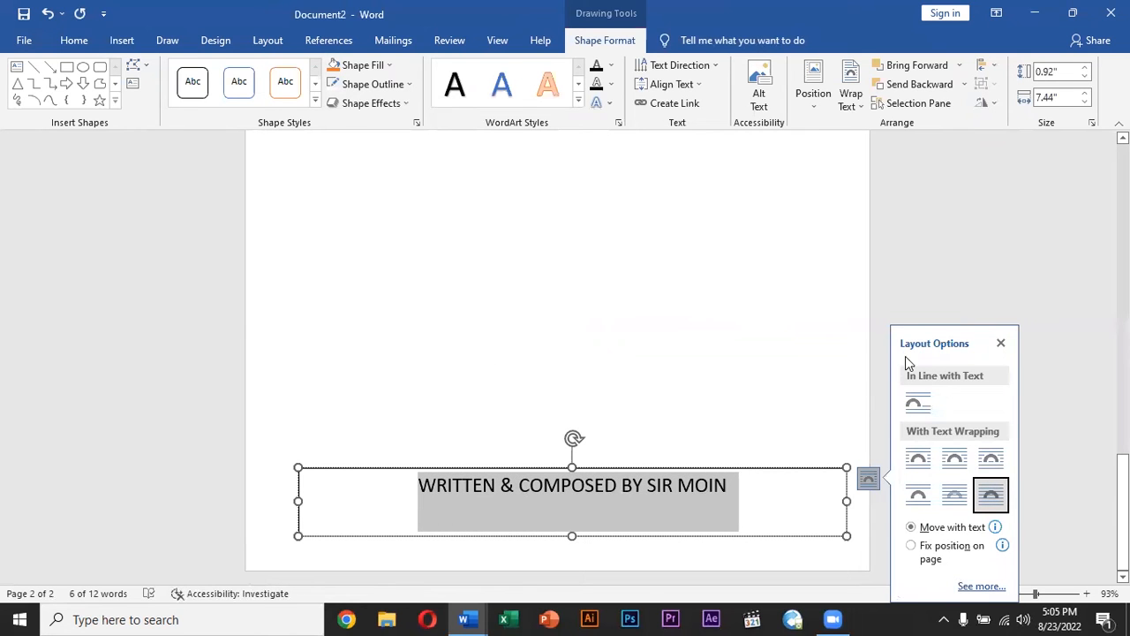
click(1000, 342)
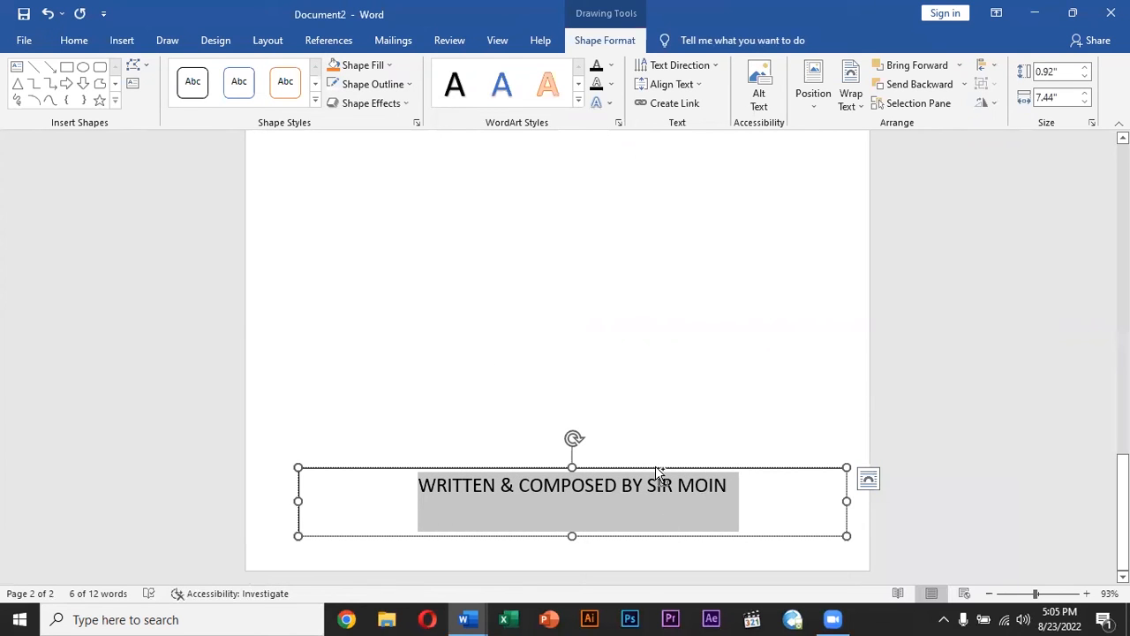
key(ctrl+b)
Select the credit line in the bottom text box and examine the saved entries in the AutoText gallery
click(738, 491)
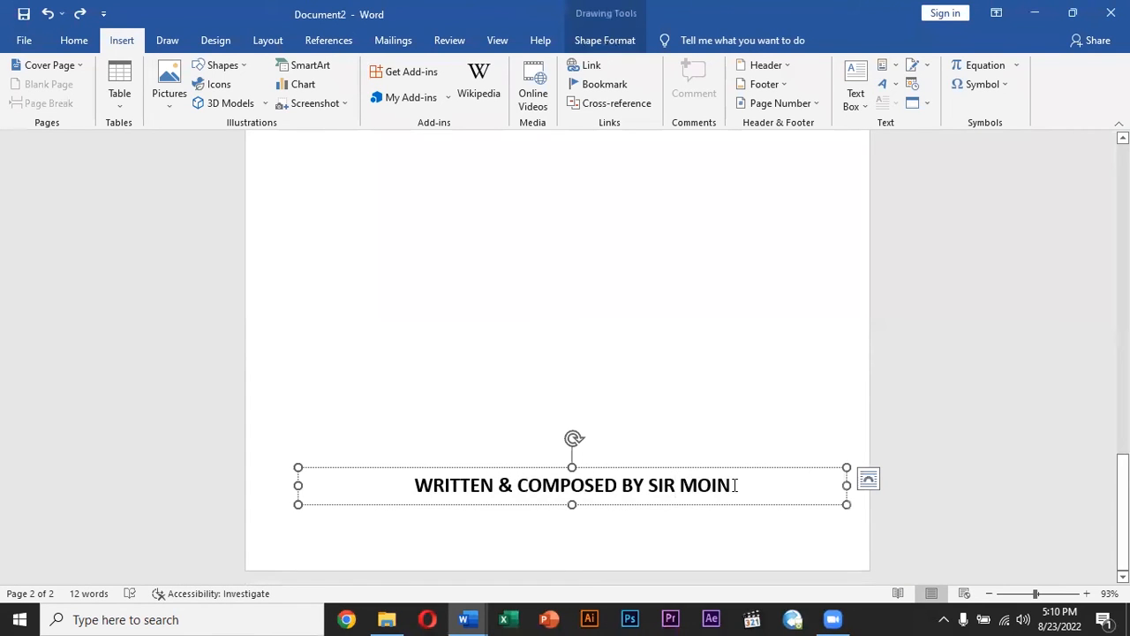
drag(735, 485, 432, 467)
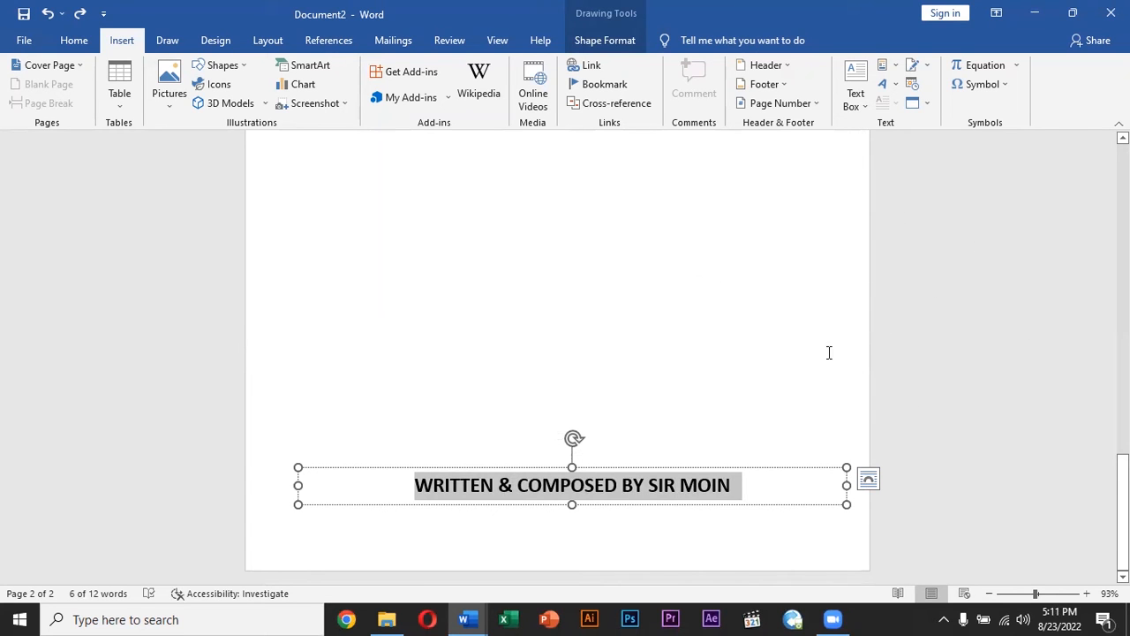
scroll(828, 353, up, 10)
scroll(736, 482, down, 8)
click(886, 66)
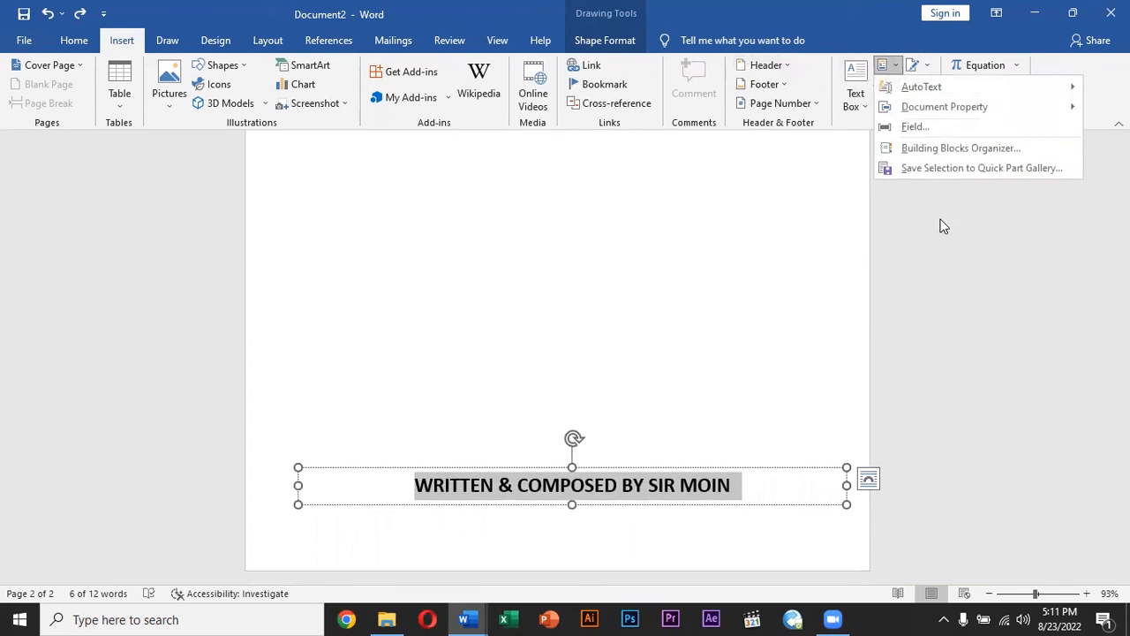
mouse_move(926, 86)
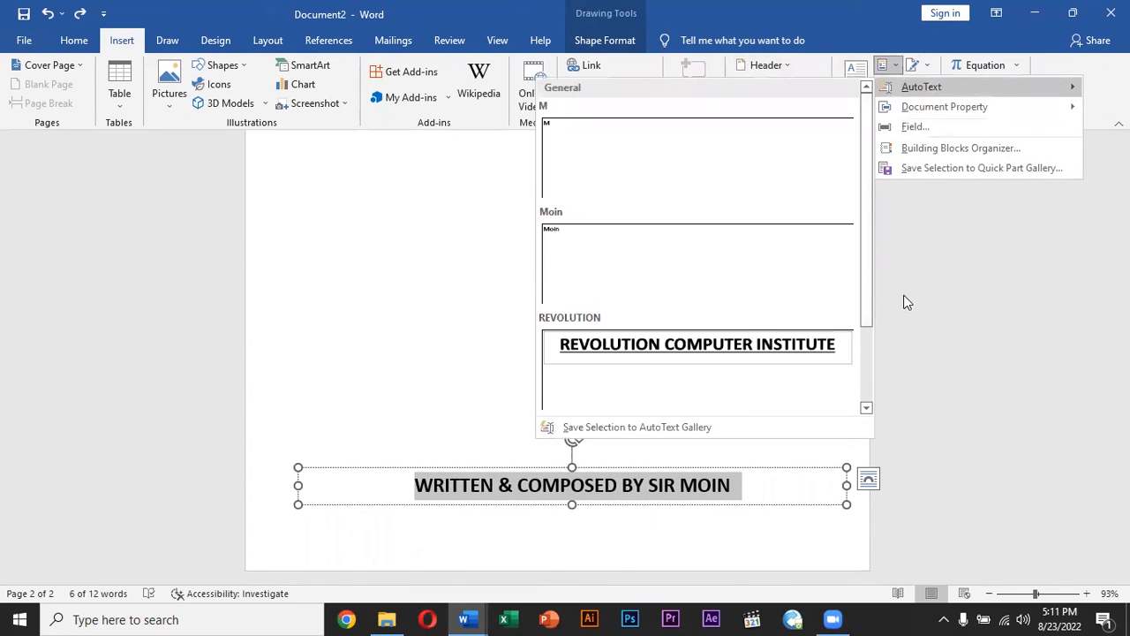
drag(868, 306, 867, 397)
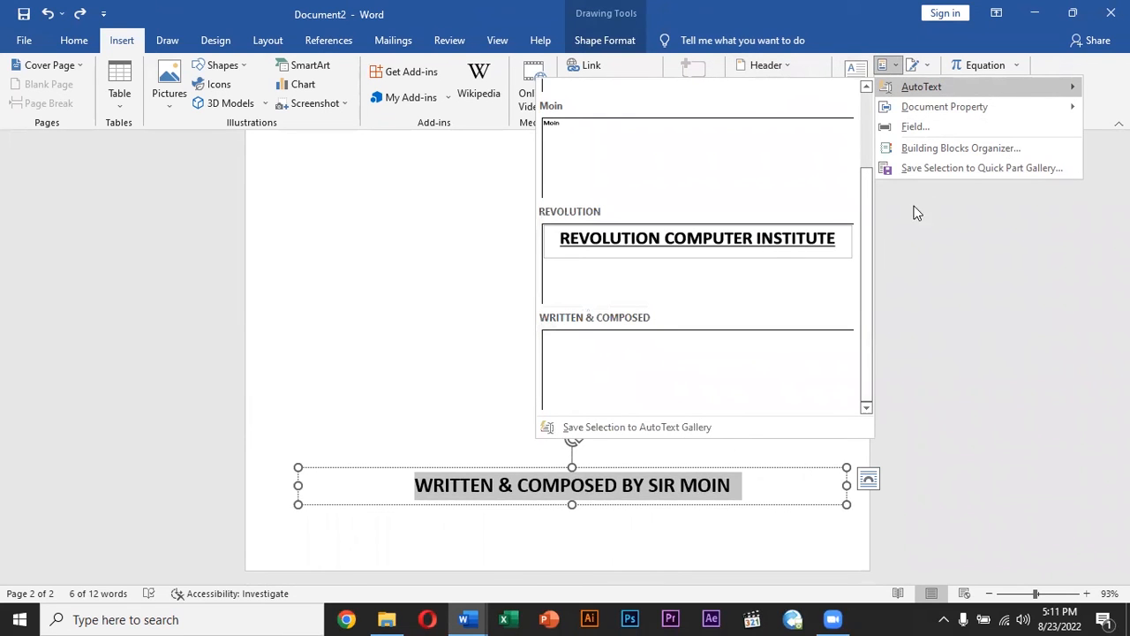
click(972, 355)
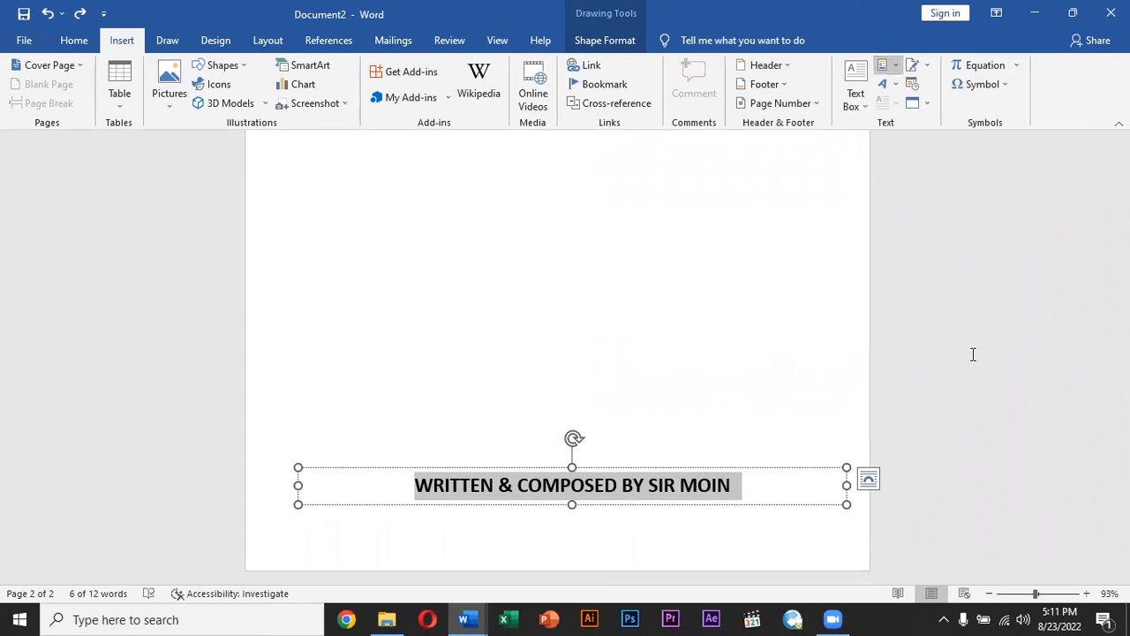
click(884, 65)
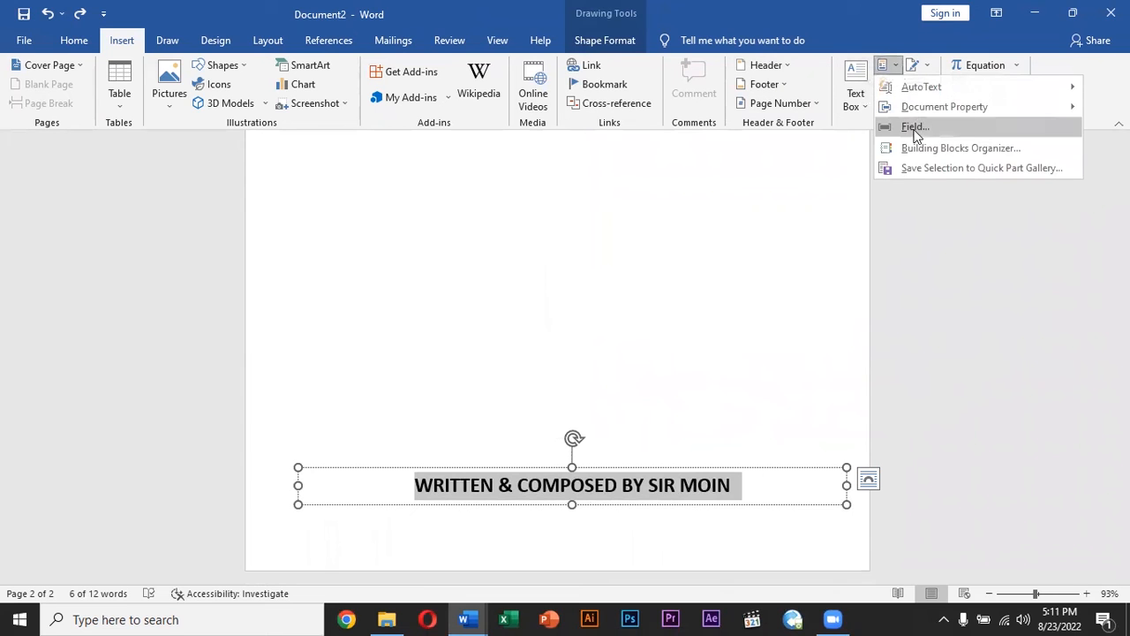
mouse_move(924, 92)
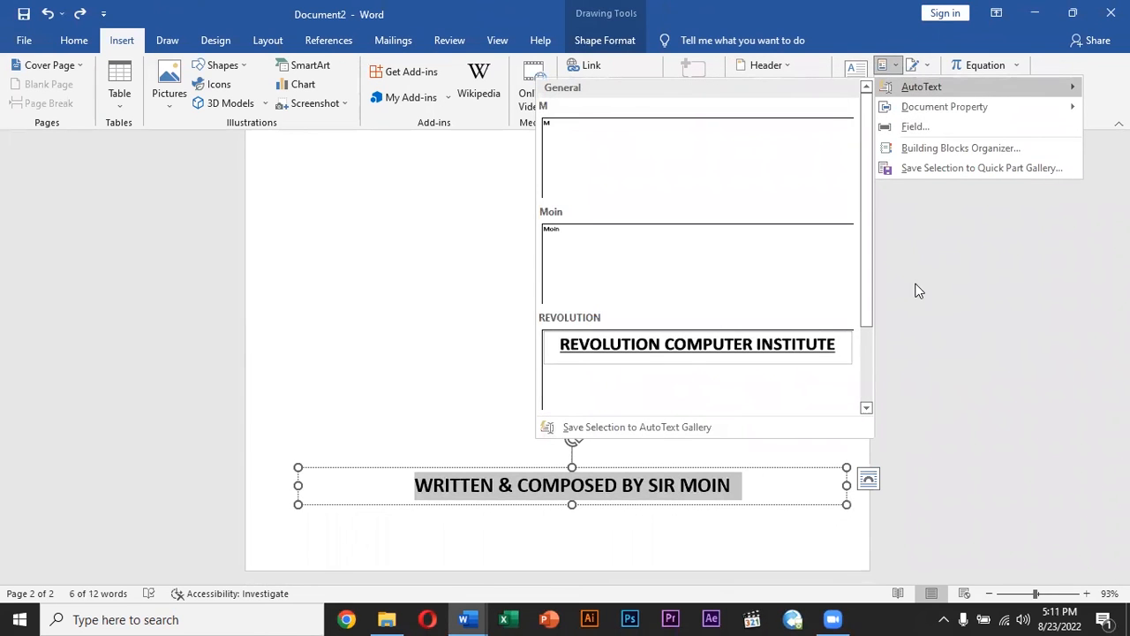
drag(869, 298, 866, 412)
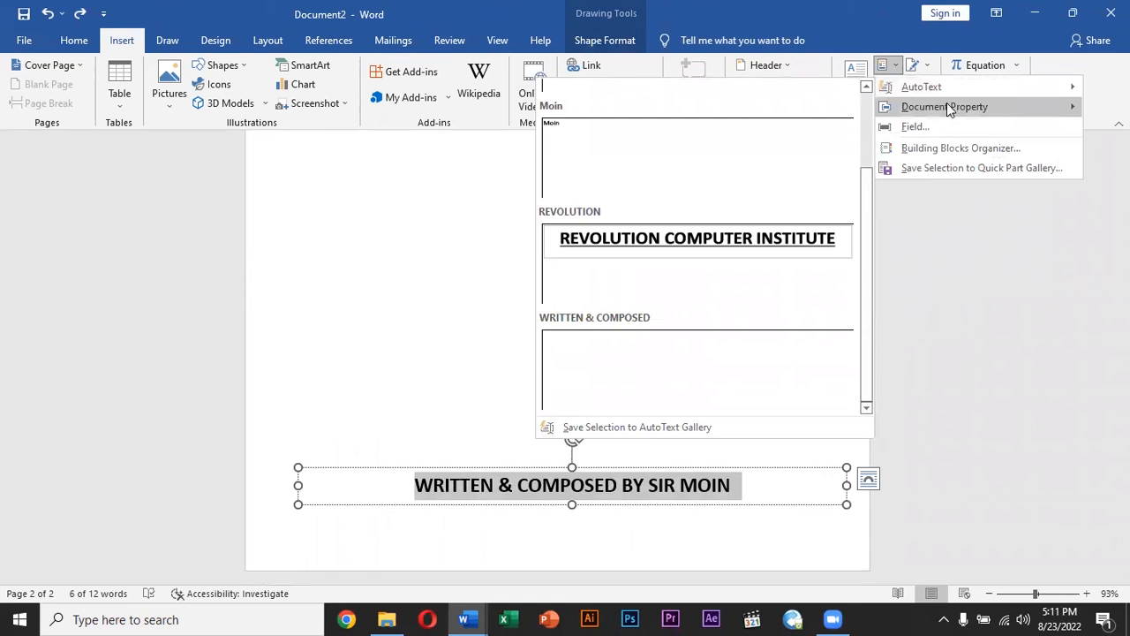
mouse_move(938, 107)
click(885, 68)
click(895, 71)
mouse_move(938, 90)
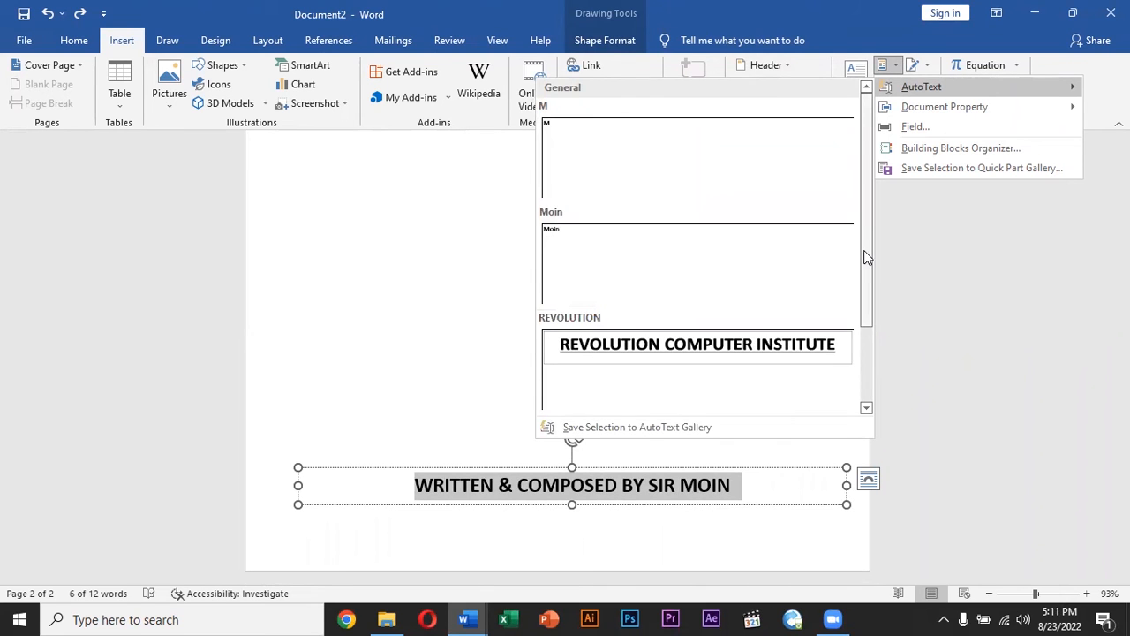
scroll(854, 305, down, 1)
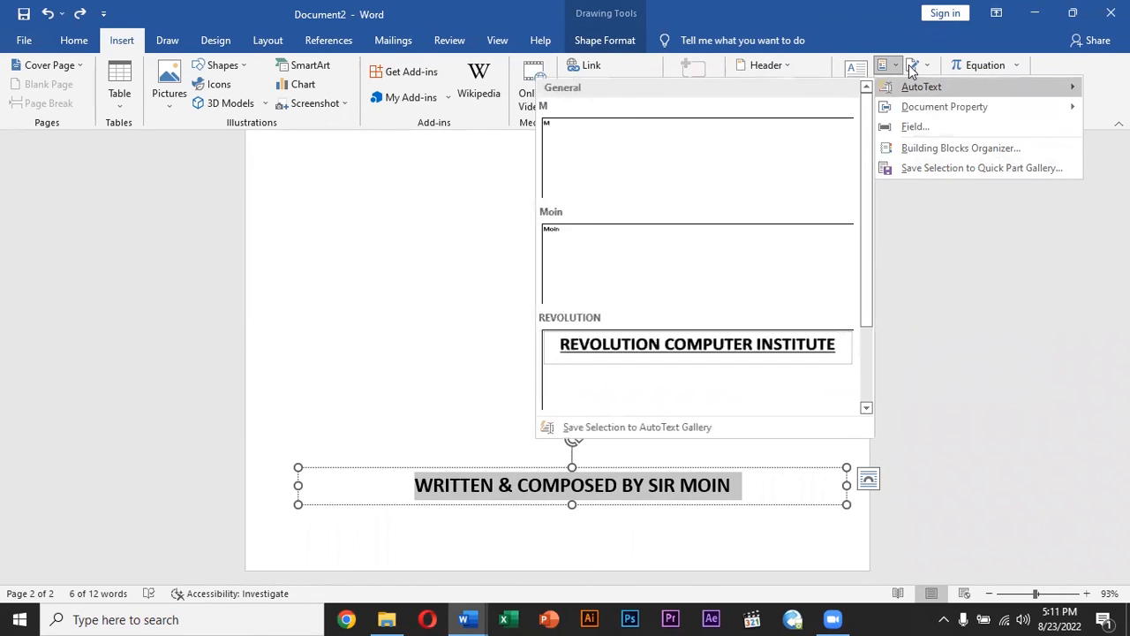
Open the Building Blocks Organizer from the M AutoText entry and preview the Grid, References, WRITTEN & COMPOSED and REVOLUTION blocks
right_click(709, 186)
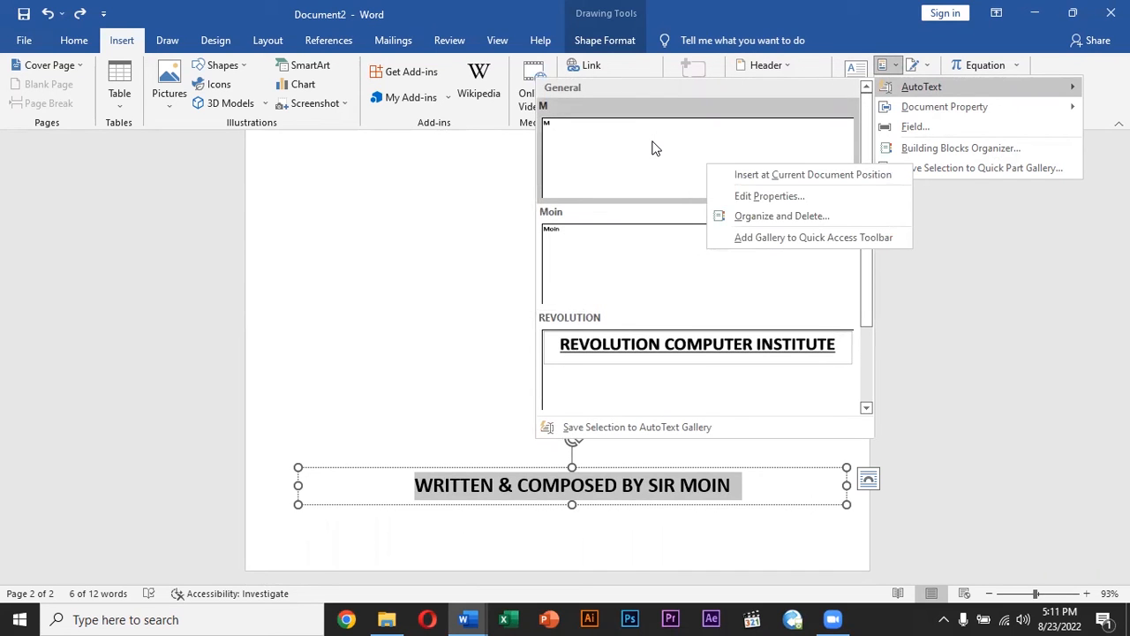
click(781, 217)
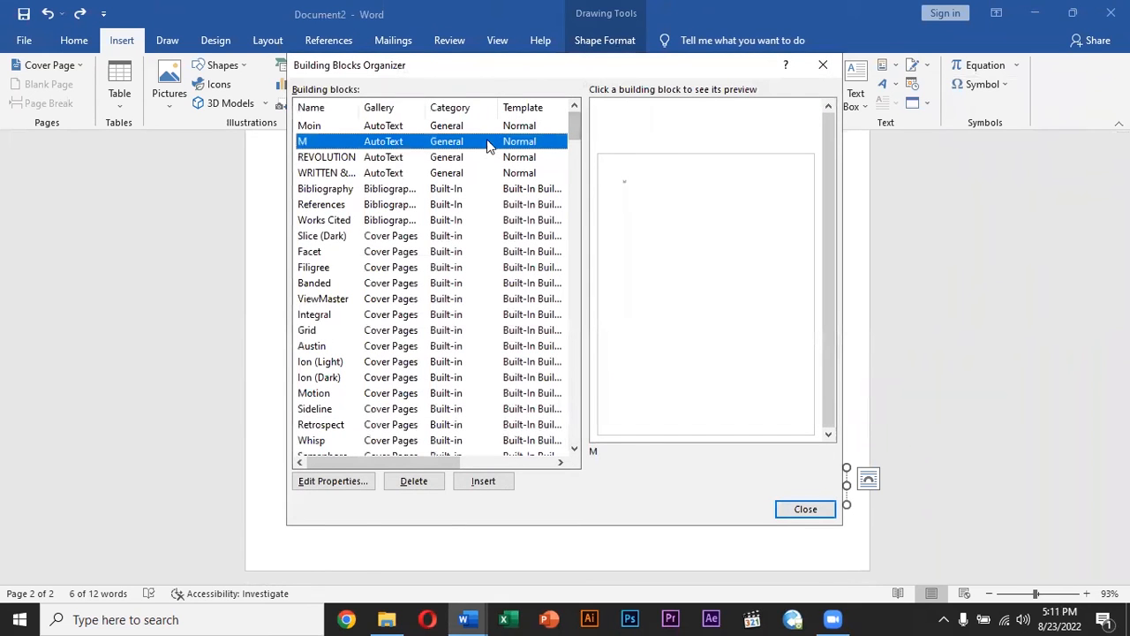
click(317, 332)
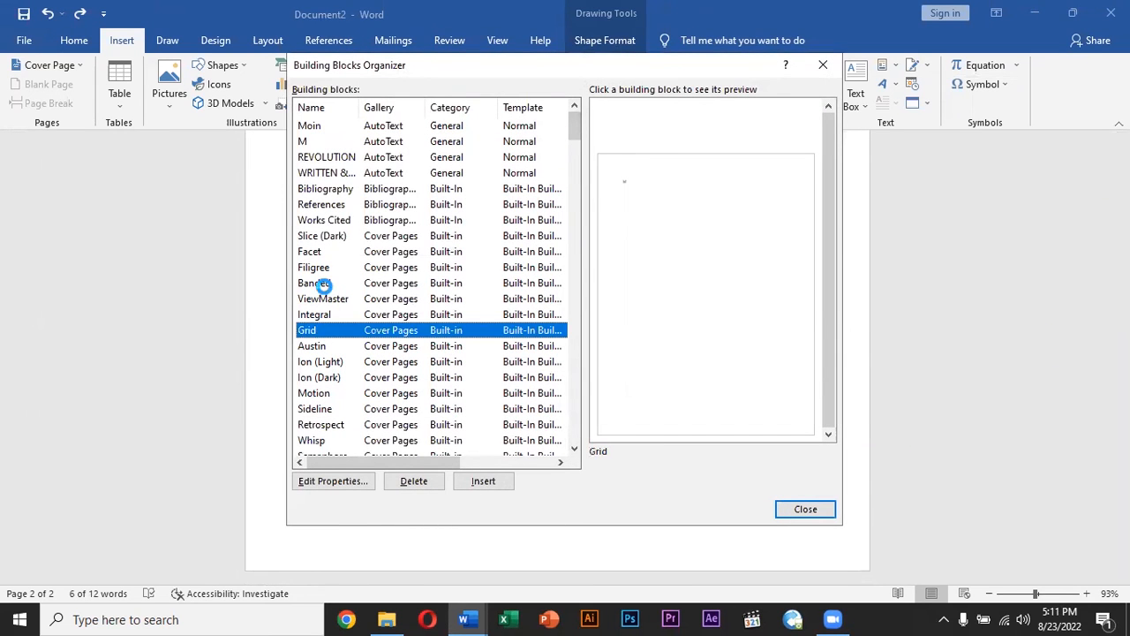
click(328, 204)
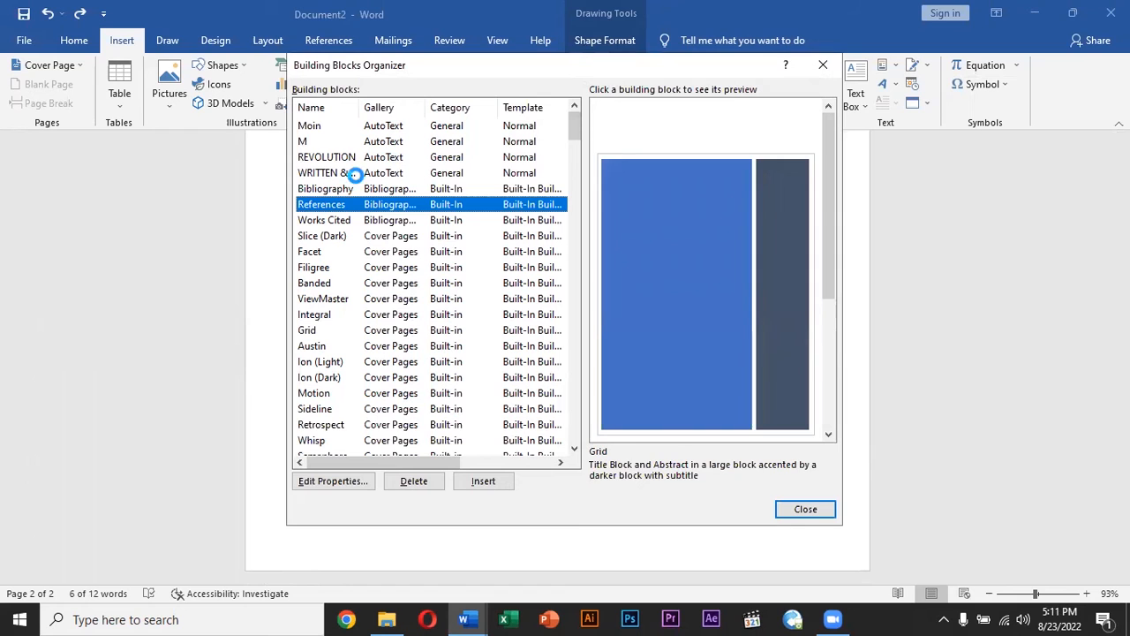
click(389, 174)
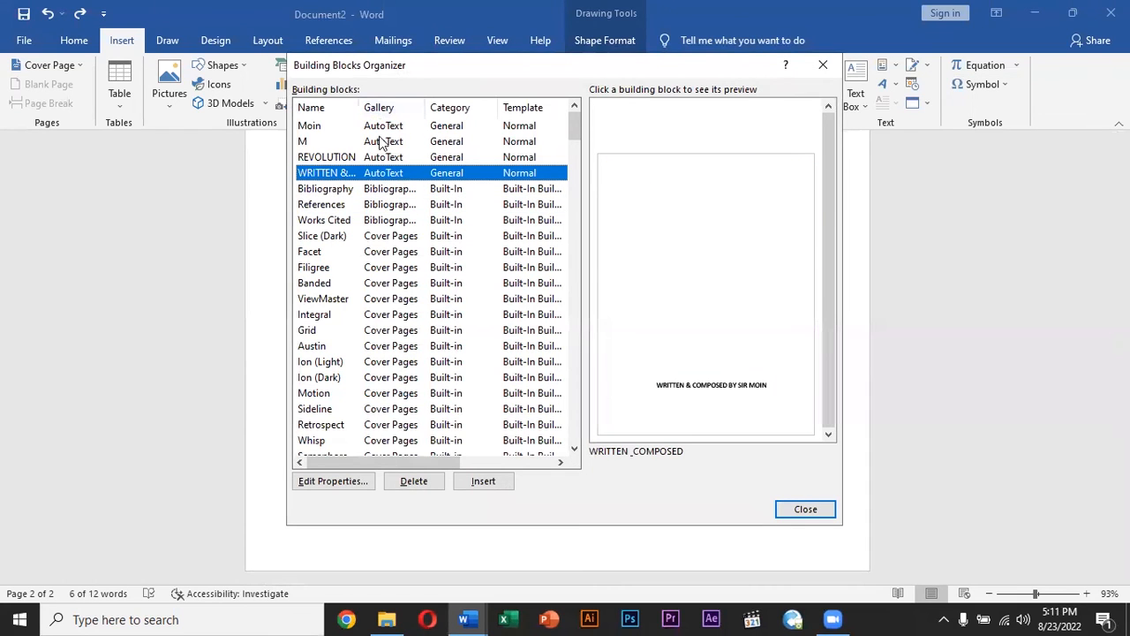
click(384, 157)
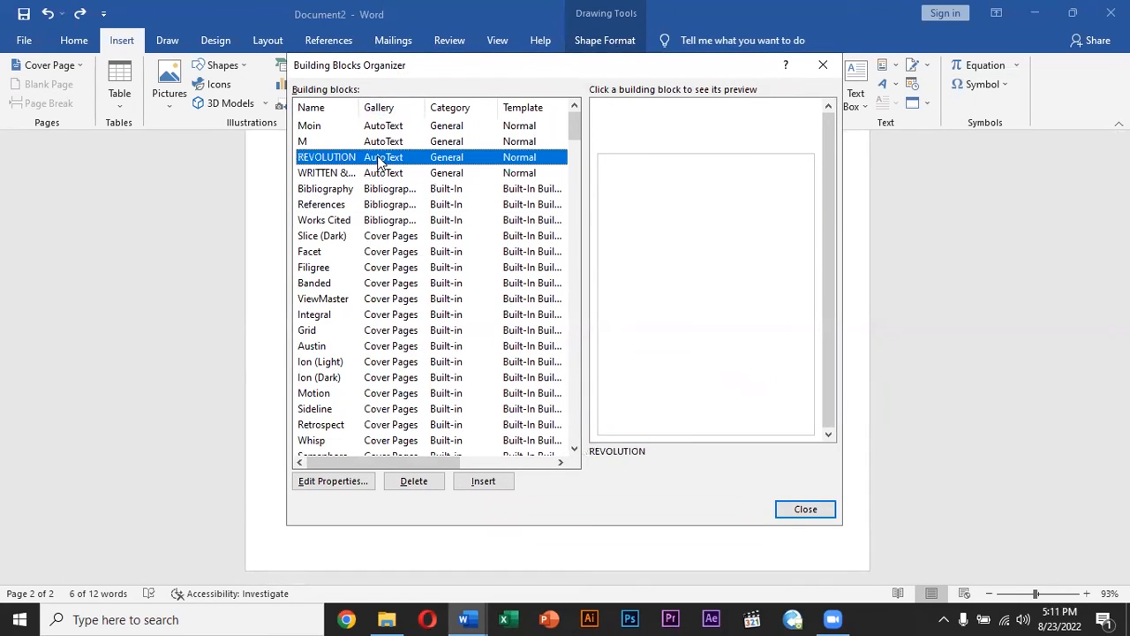
Delete the M entry and the AutoText entry named after the author, and close the Building Blocks Organizer
click(383, 143)
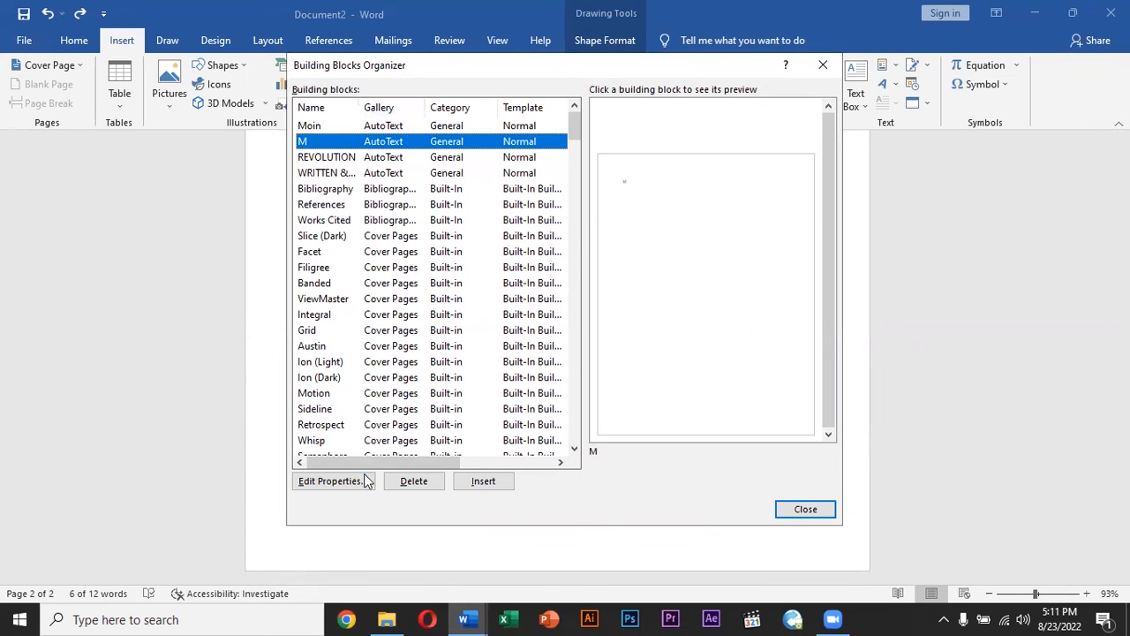
click(414, 481)
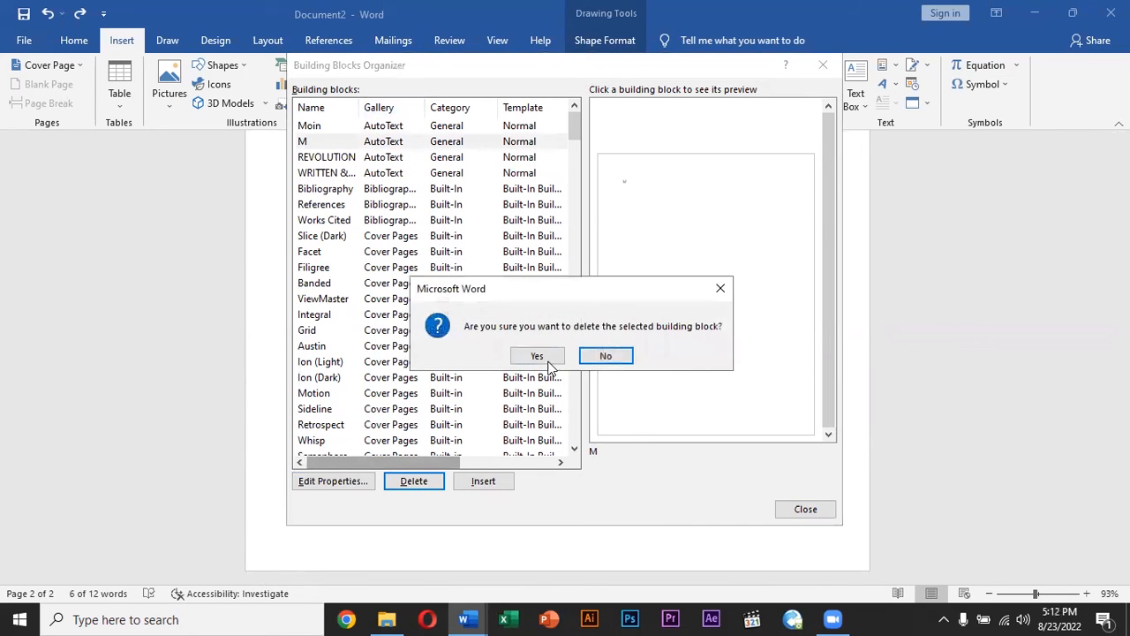
click(540, 359)
click(410, 126)
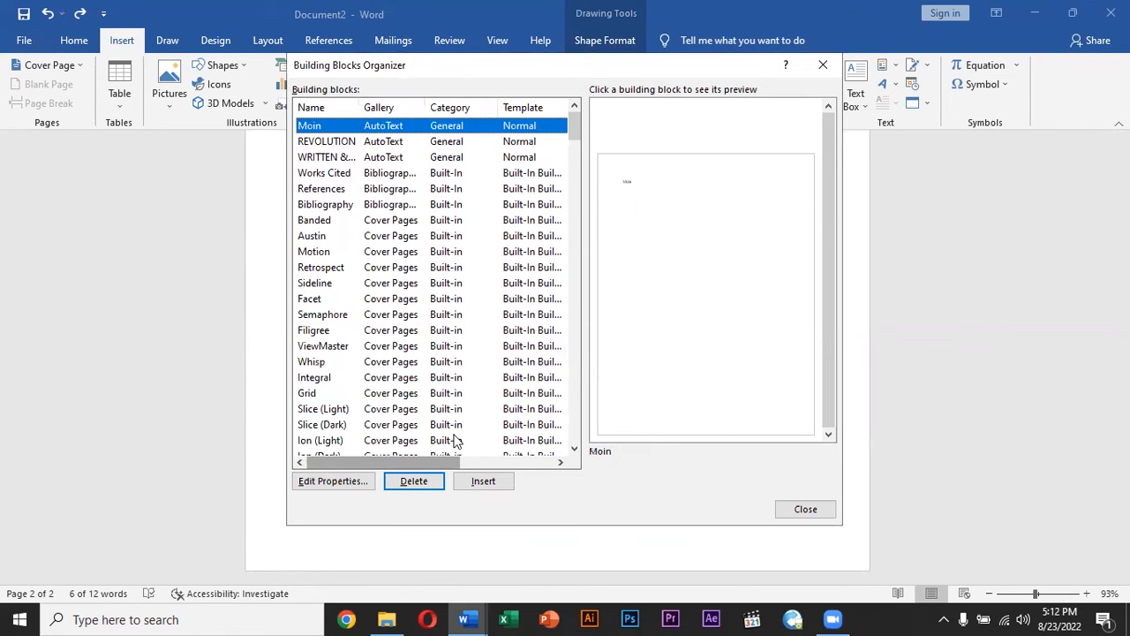
click(413, 481)
click(539, 356)
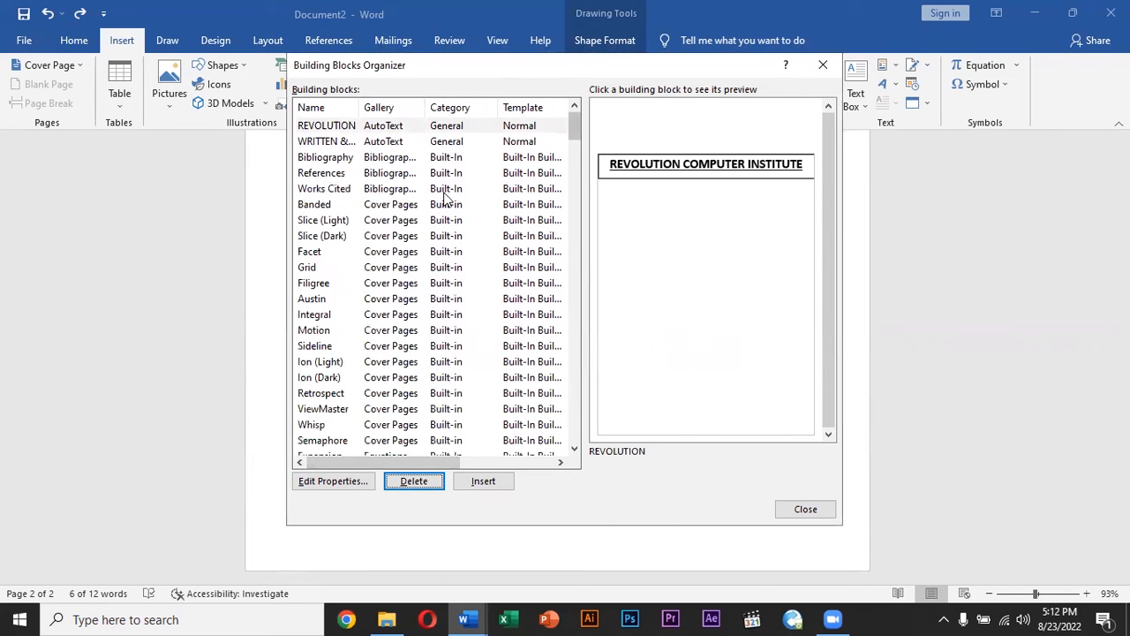
click(405, 144)
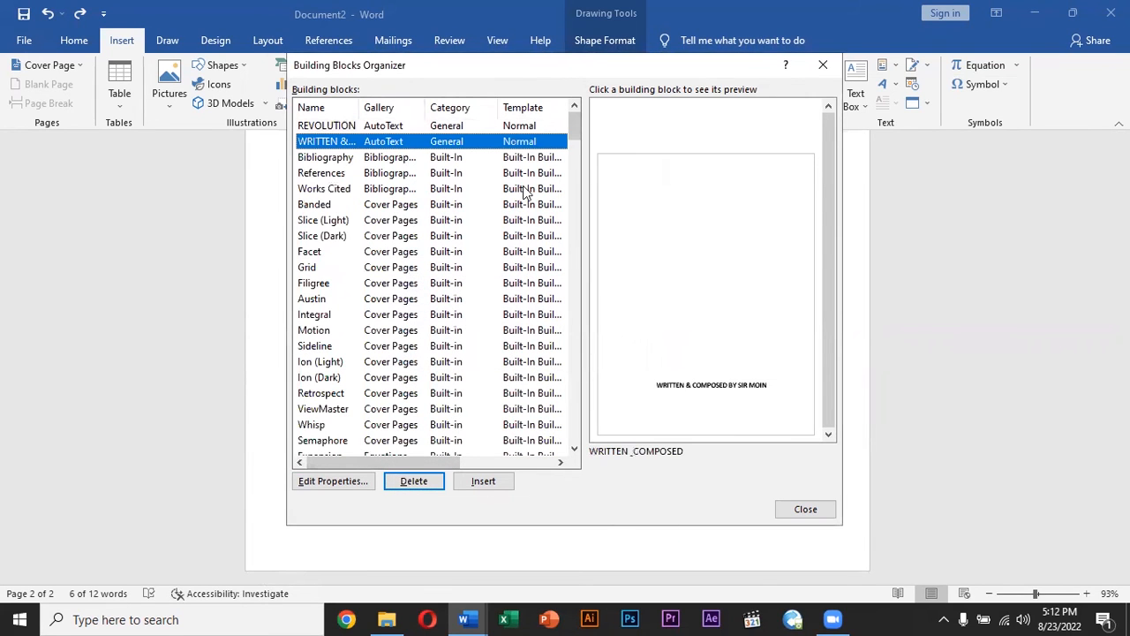
click(810, 509)
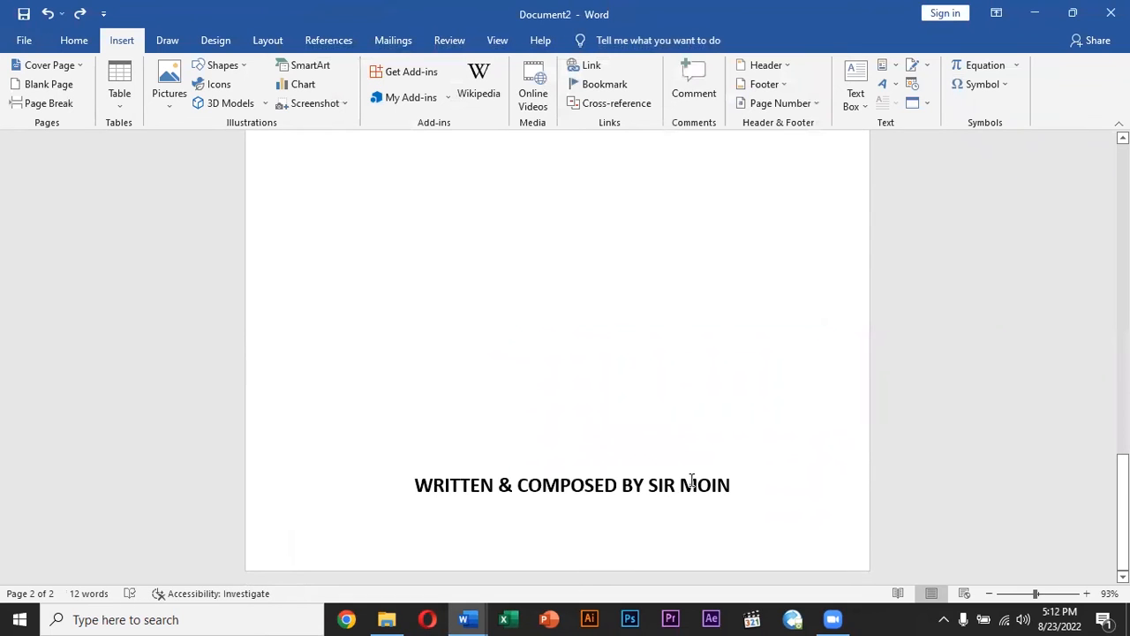
Generate sample paragraphs below the REVOLUTION COMPUTER INSTITUTE heading on the first page with =rand()
click(663, 477)
click(719, 411)
scroll(726, 406, up, 6)
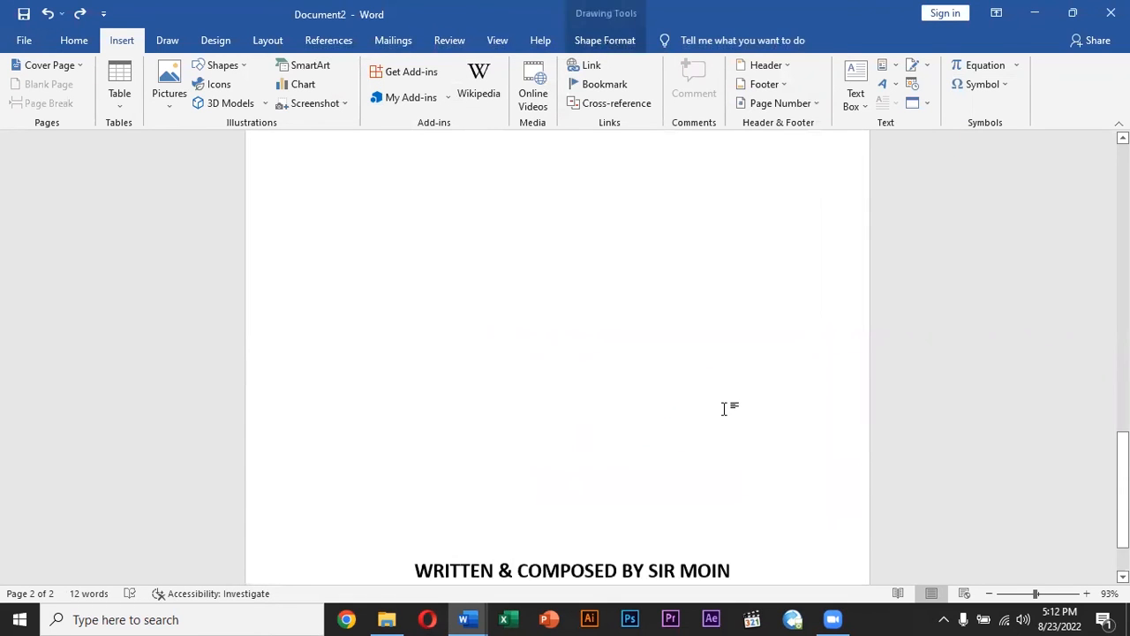
scroll(638, 476, up, 8)
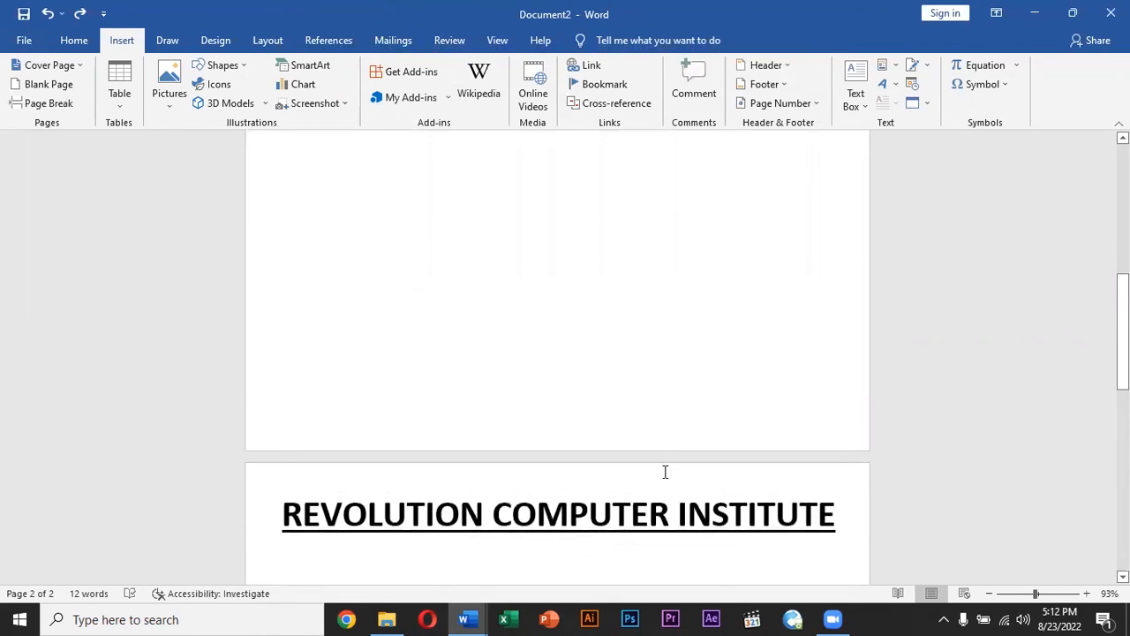
scroll(663, 499, up, 5)
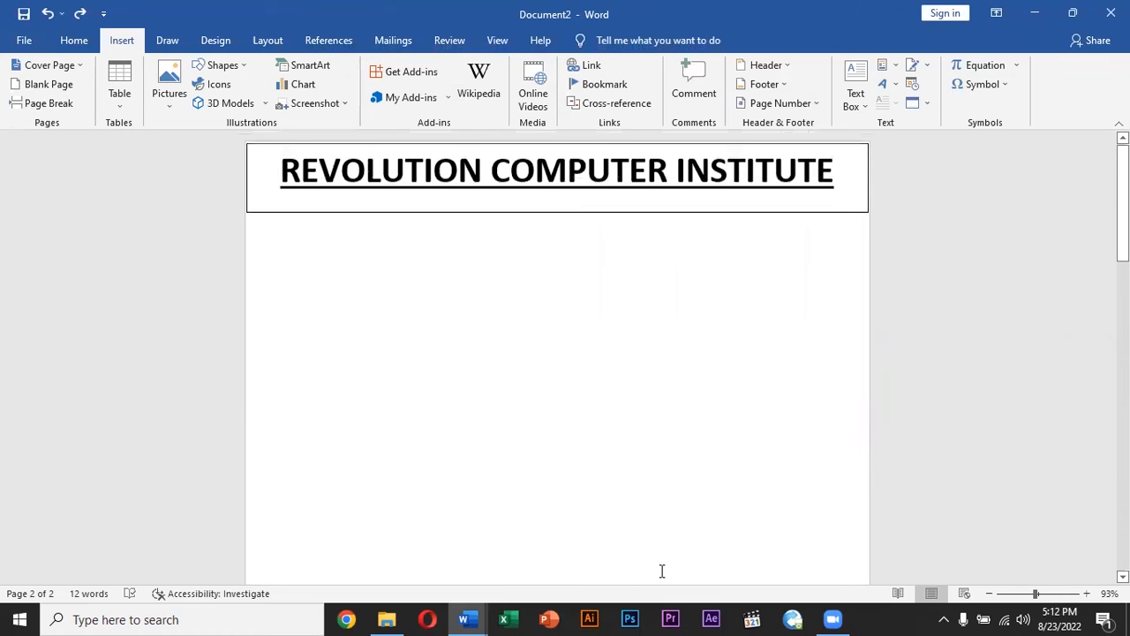
scroll(732, 353, up, 1)
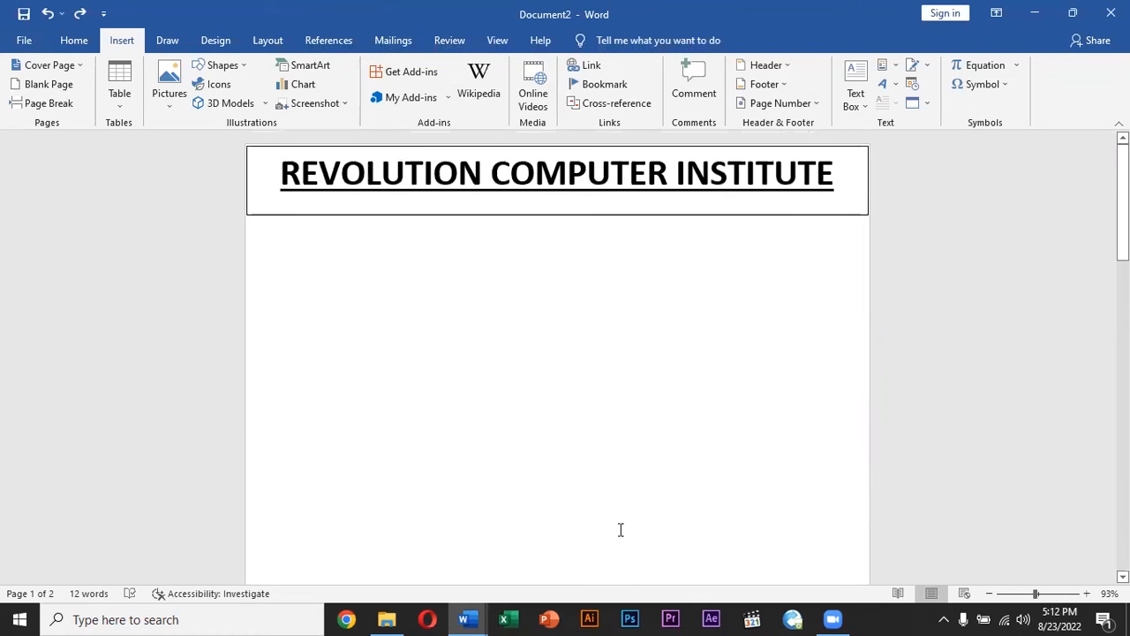
click(656, 214)
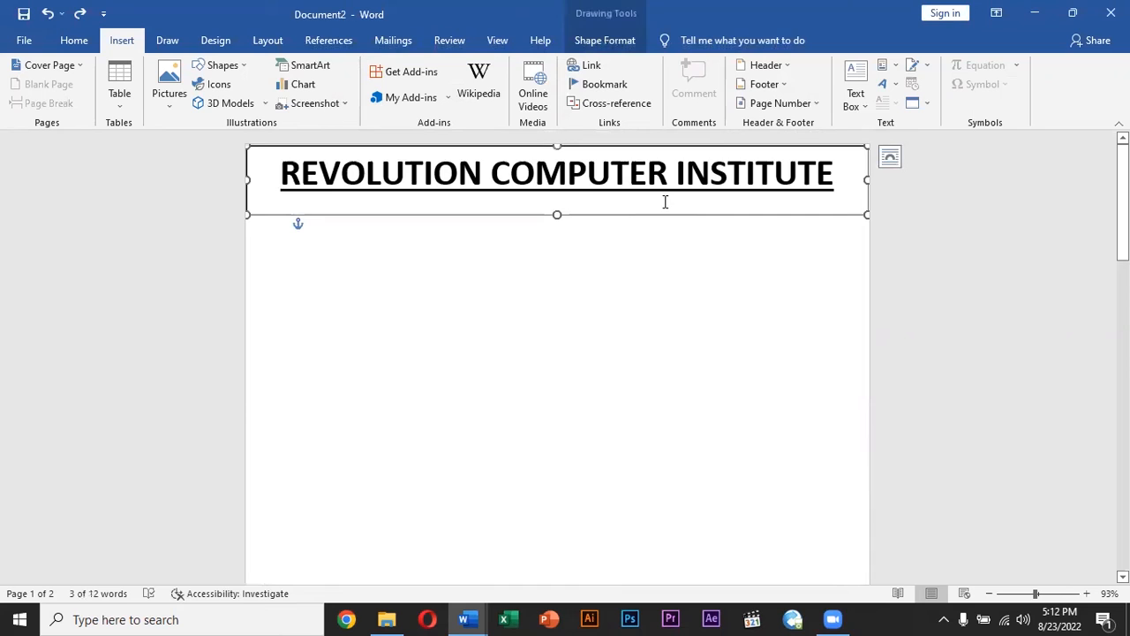
click(592, 286)
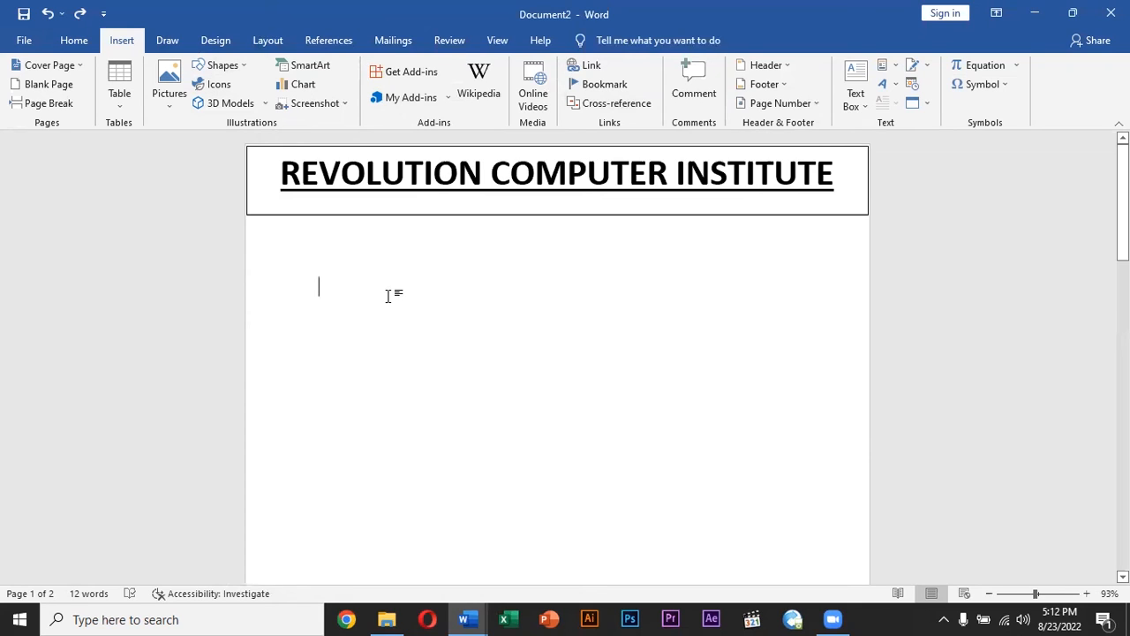
text(=rand)
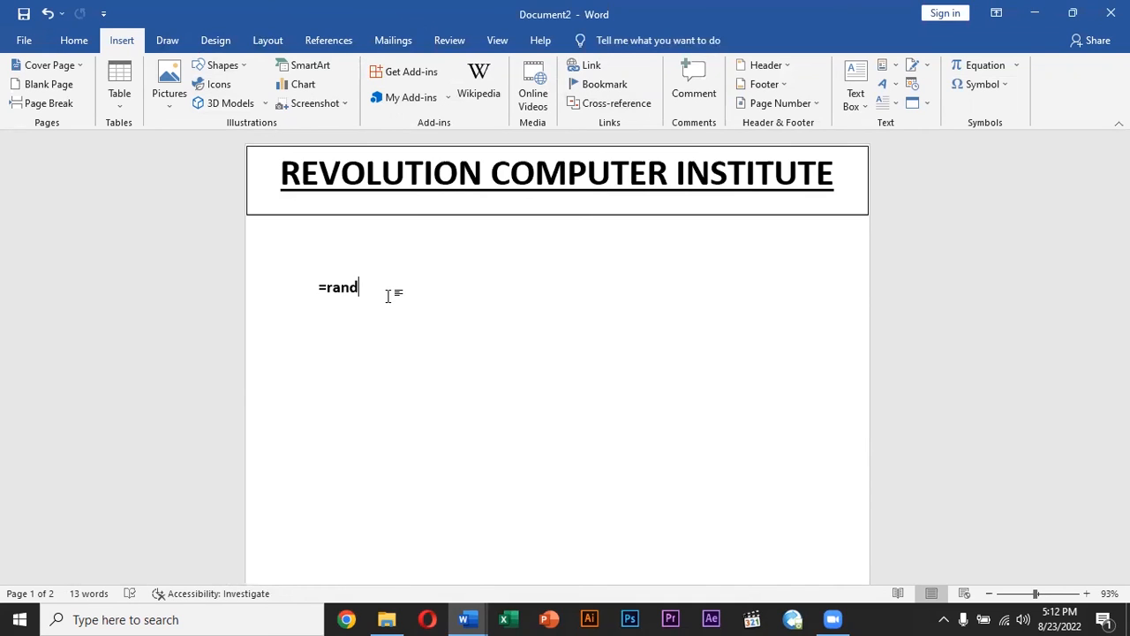
text(())
key(Return)
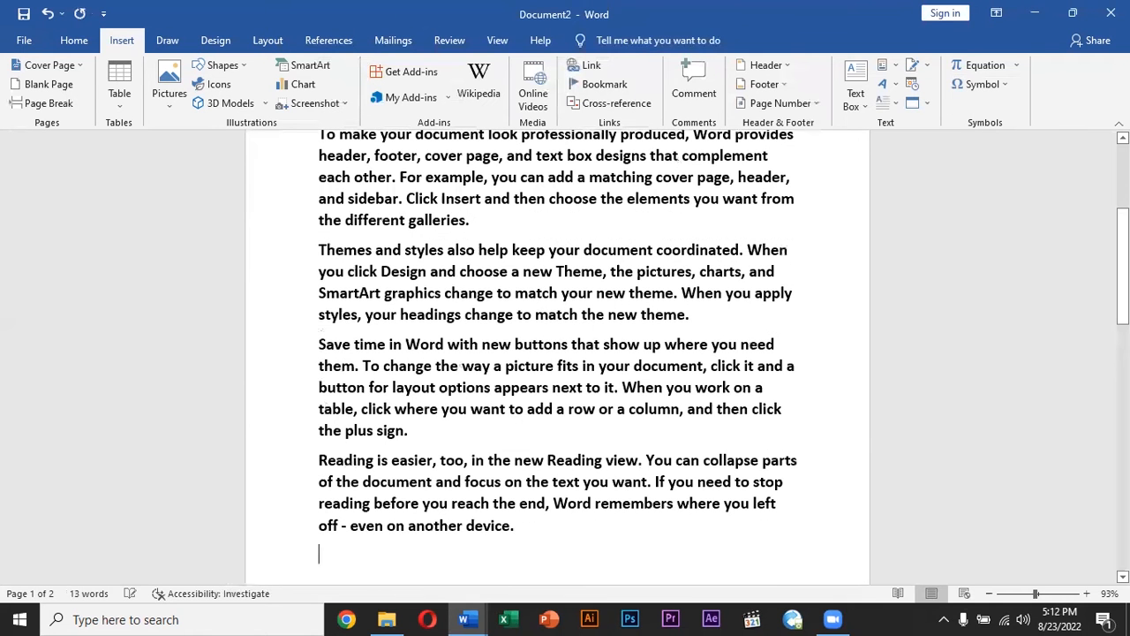
Remove the bold formatting from all the sample paragraphs in the document body
scroll(520, 468, up, 3)
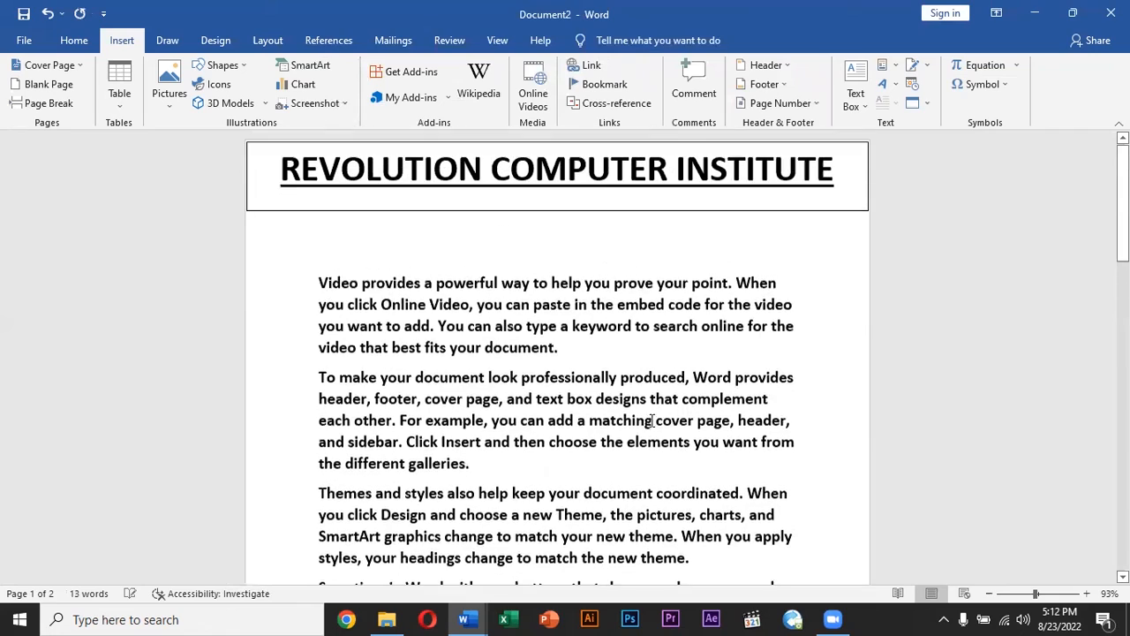
scroll(658, 408, down, 1)
scroll(658, 409, down, 4)
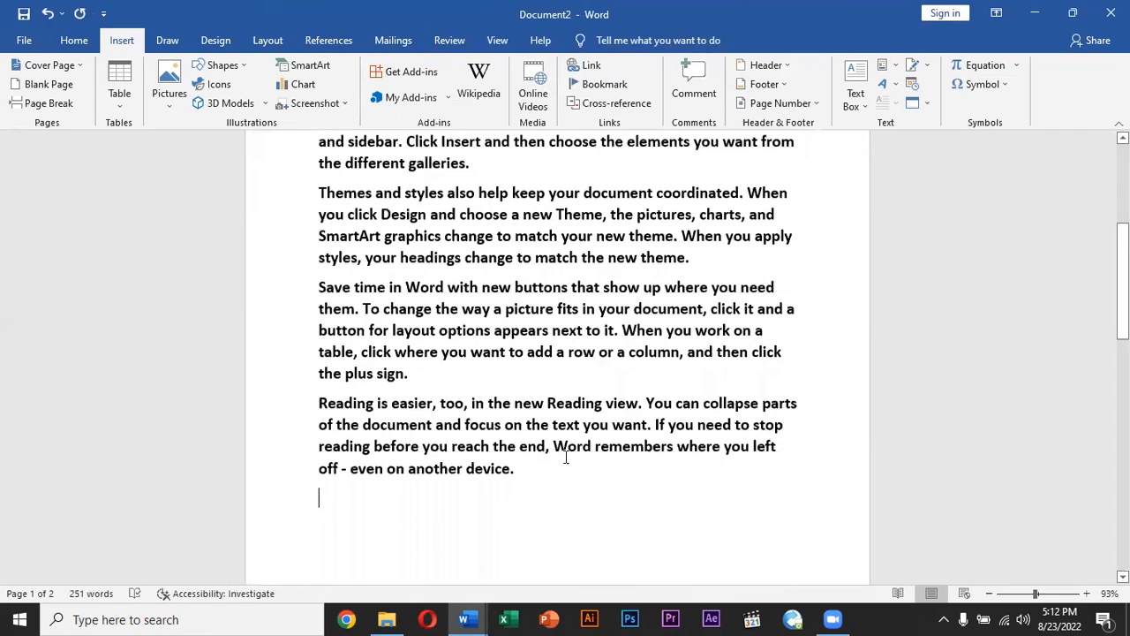
key(ctrl+a)
scroll(298, 147, up, 5)
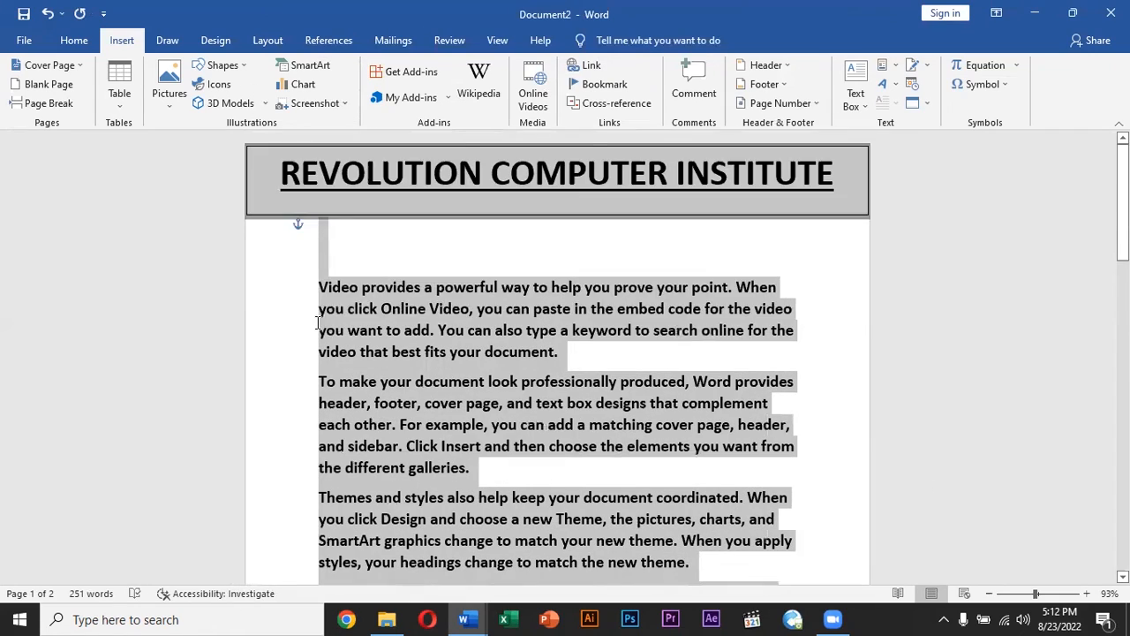
key(ctrl+b)
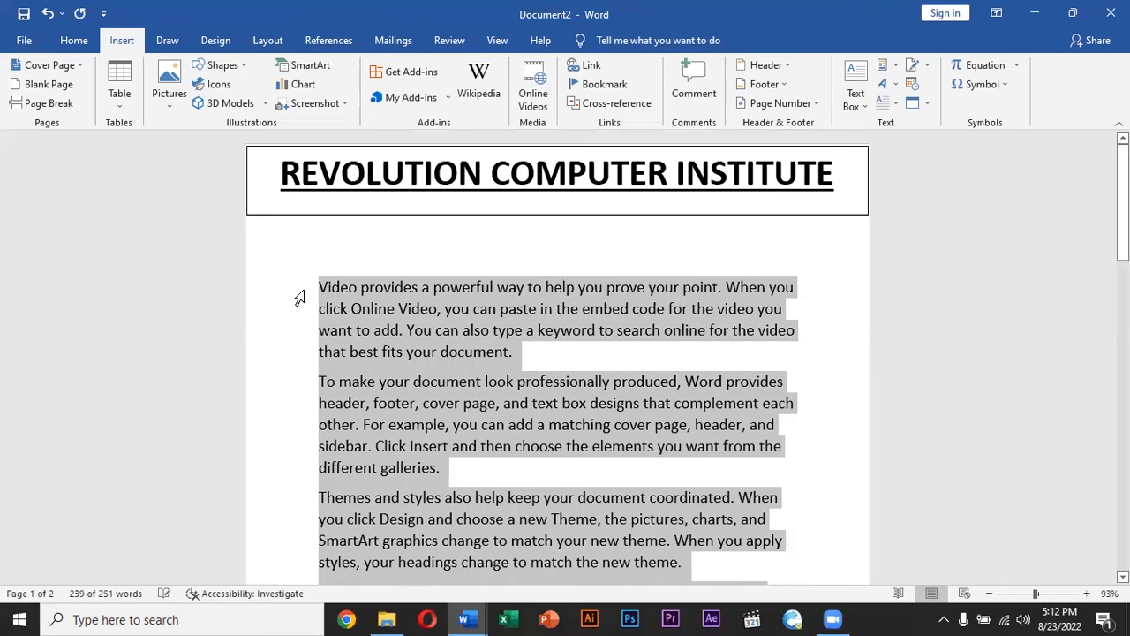
Reduce the font size of all the sample paragraphs below the heading by three steps
key(ctrl+shift+comma)
key(ctrl+shift+comma)
key(ctrl+shift+comma)
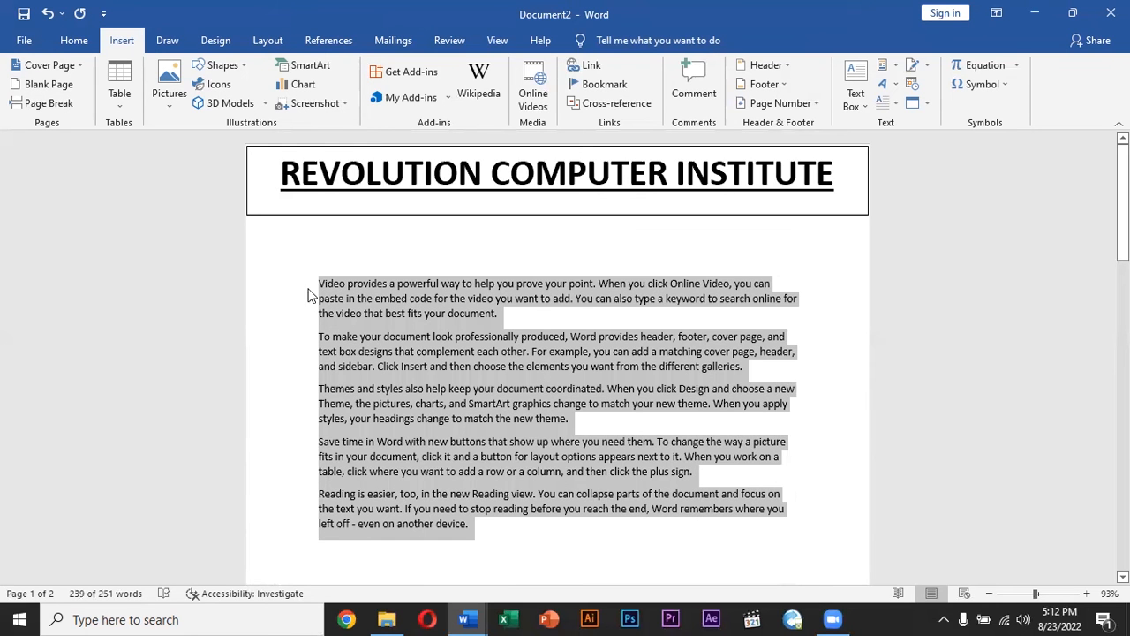
click(527, 508)
scroll(538, 380, down, 2)
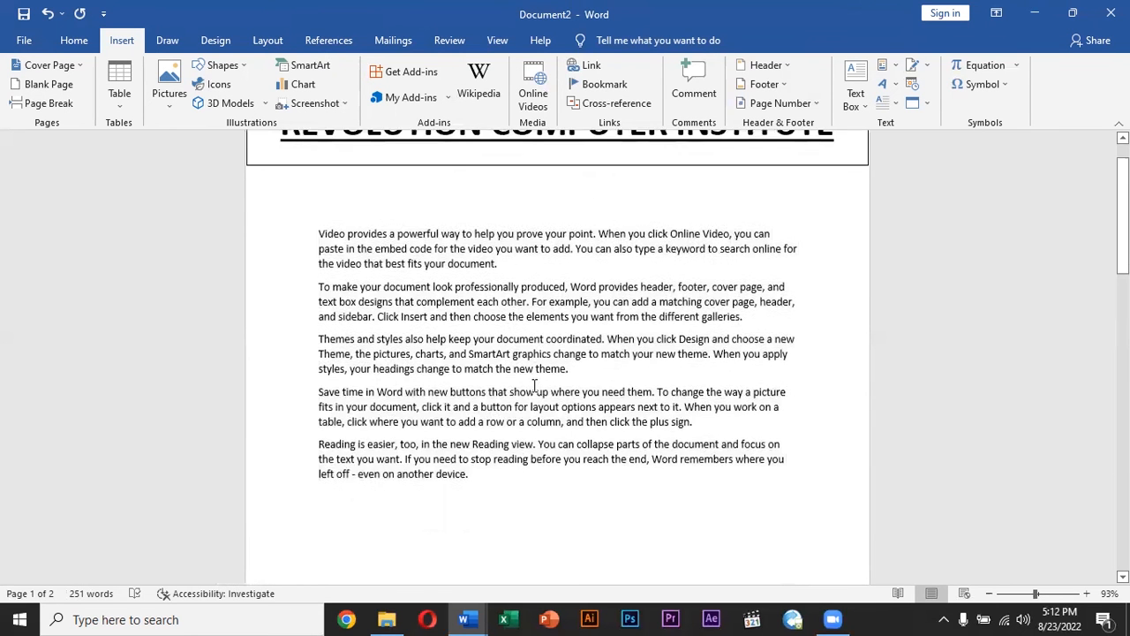
Center all the sample paragraphs, and change their alignment to right
drag(468, 458, 290, 205)
key(ctrl+e)
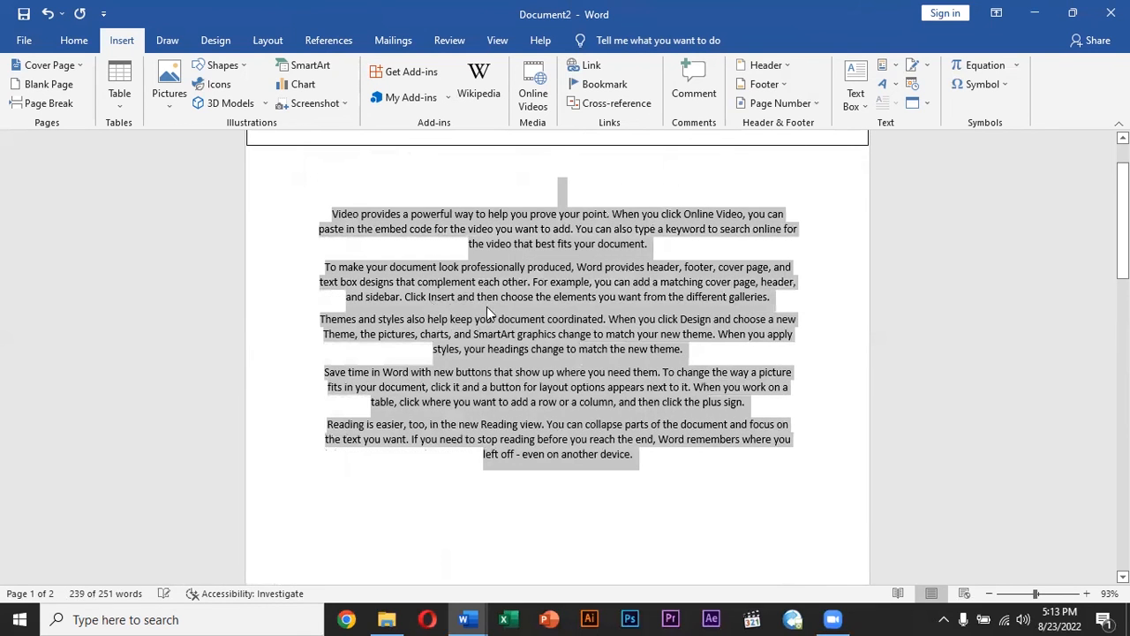
click(631, 402)
drag(651, 462, 250, 186)
key(ctrl+r)
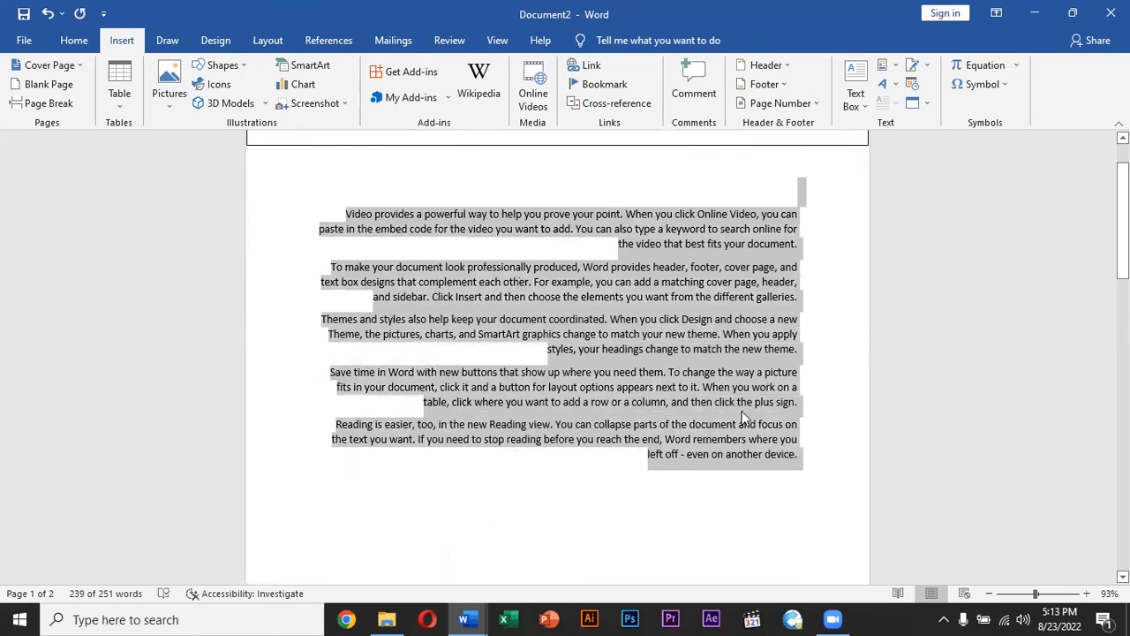
click(792, 441)
drag(780, 440, 273, 210)
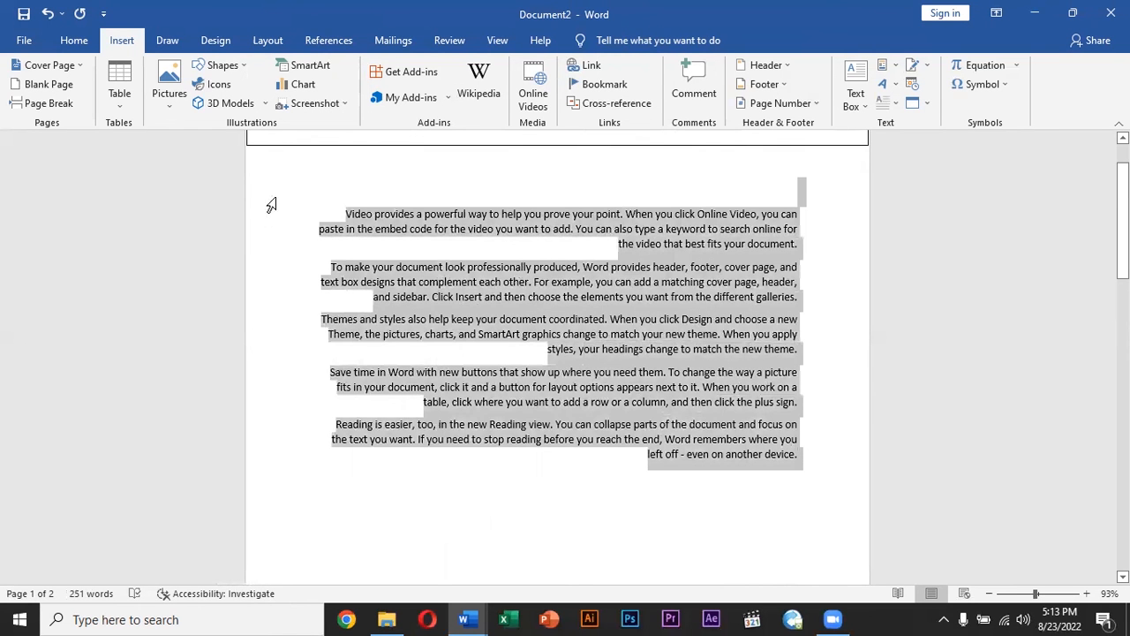
click(592, 385)
scroll(678, 457, down, 3)
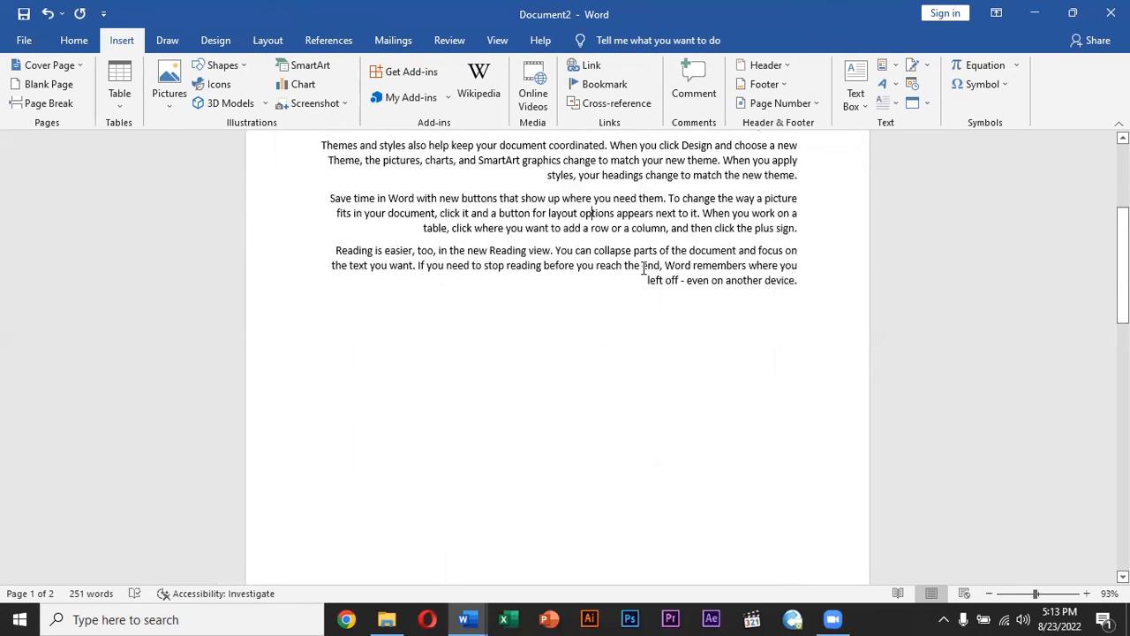
Delete all the sample paragraphs from the first page's body
scroll(747, 305, up, 2)
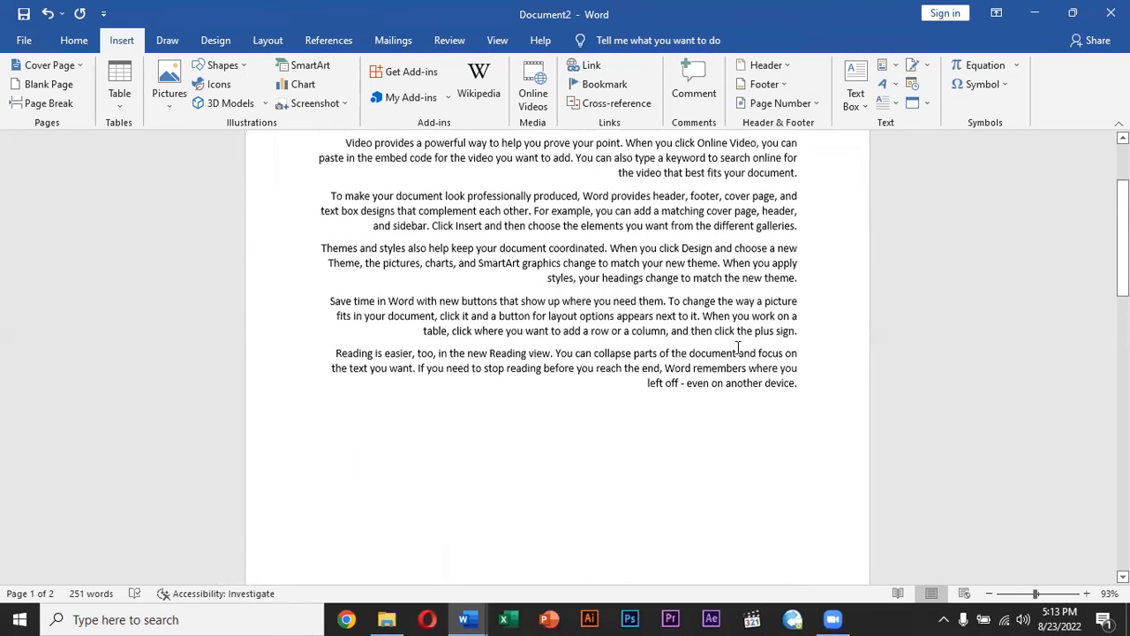
drag(797, 385, 325, 212)
key(Delete)
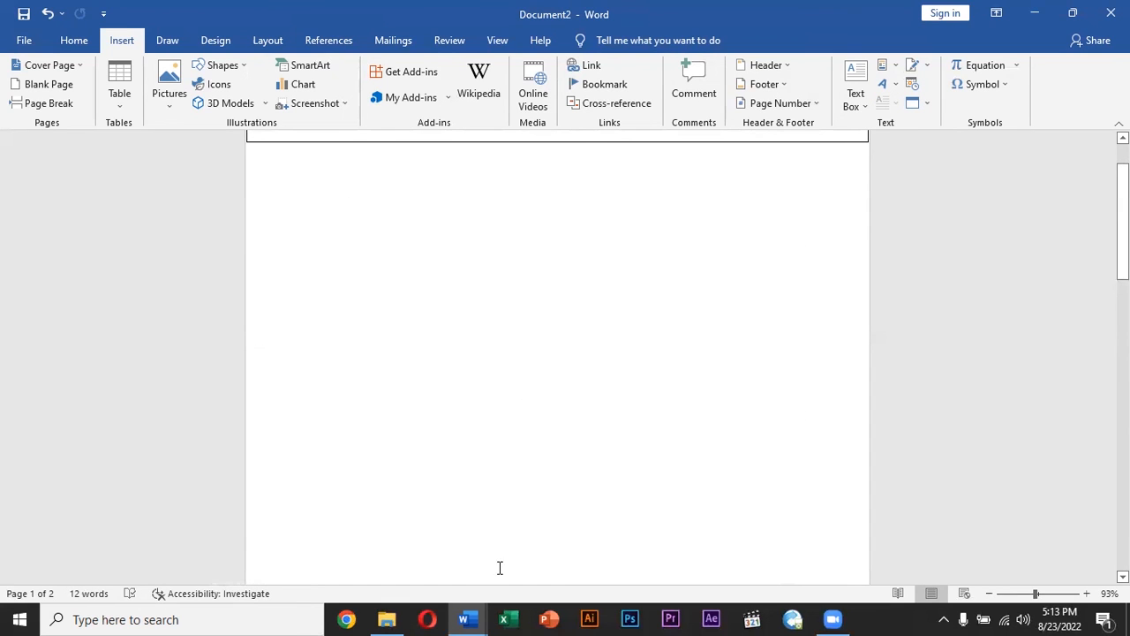
Switch to the 7_payment slip document and examine the underlined blanks in the Name, Designation and Department row and after Branch
click(468, 618)
click(472, 567)
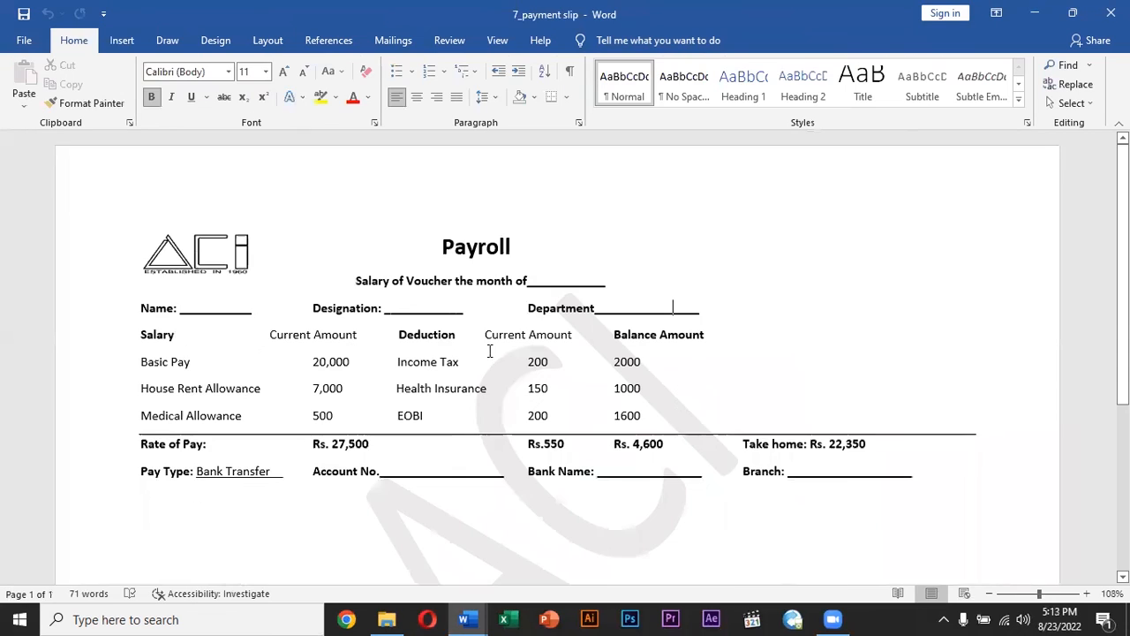
triple_click(688, 310)
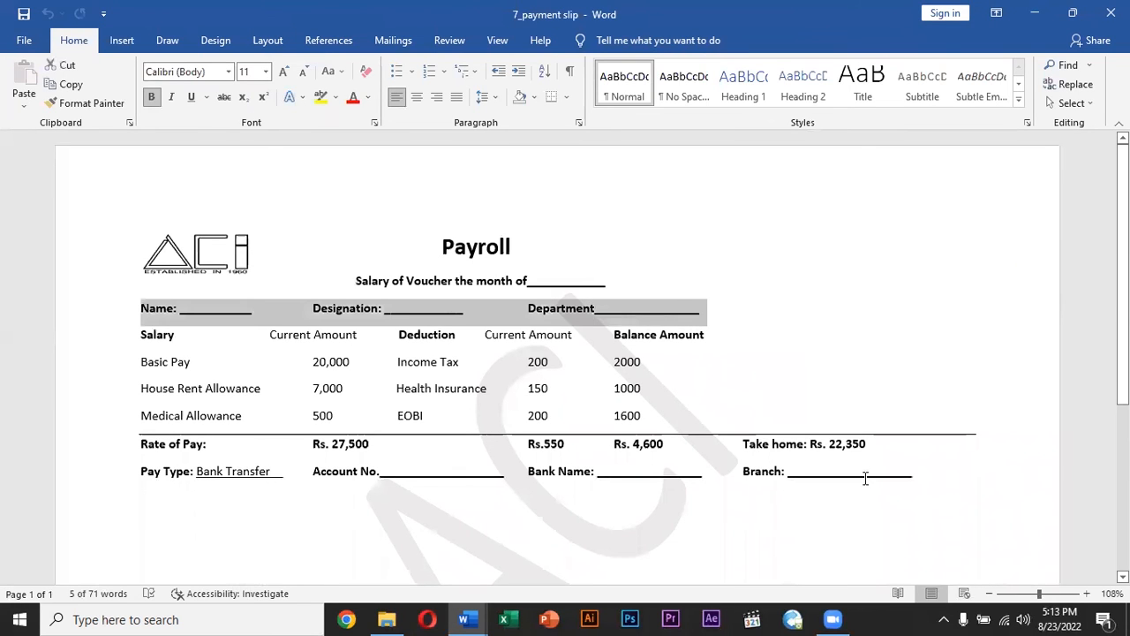
drag(789, 474, 909, 474)
click(755, 541)
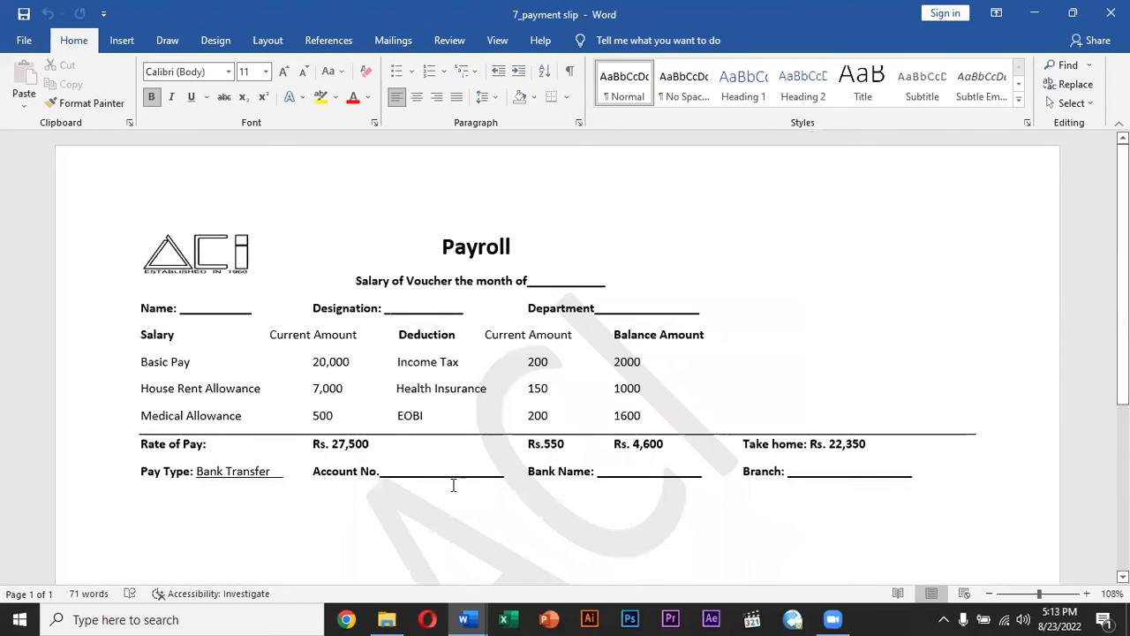
Switch to the 9_letterhead document and zoom out to 51% to examine the whole page
click(467, 618)
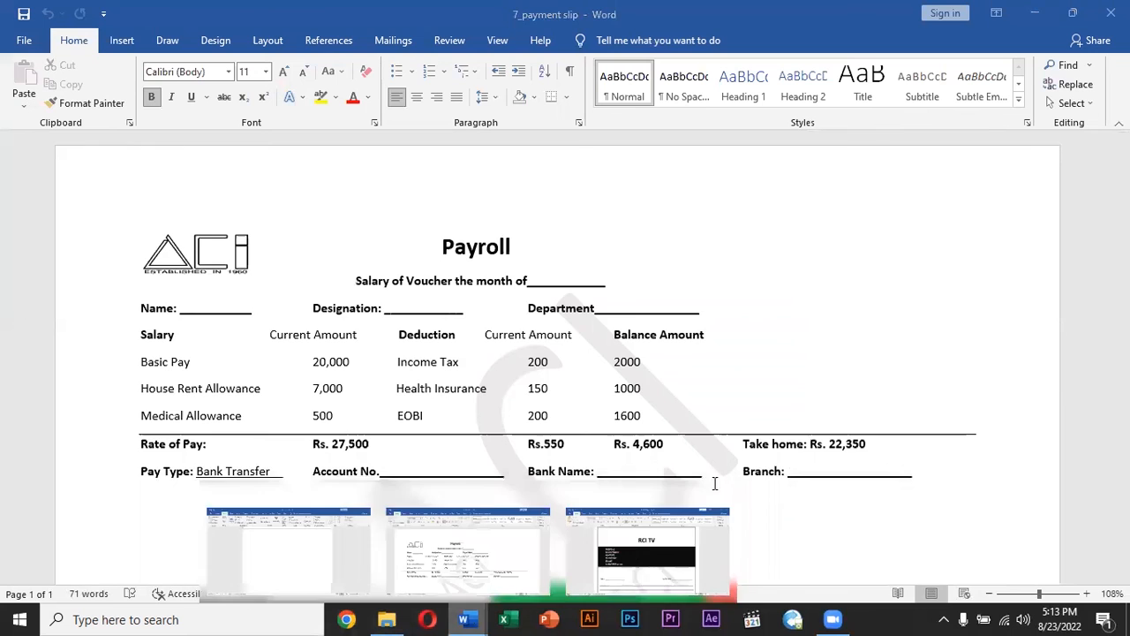
click(647, 547)
scroll(575, 391, down, 5)
mouse_move(1032, 597)
mouse_down()
mouse_move(1009, 594)
mouse_move(1019, 597)
mouse_up()
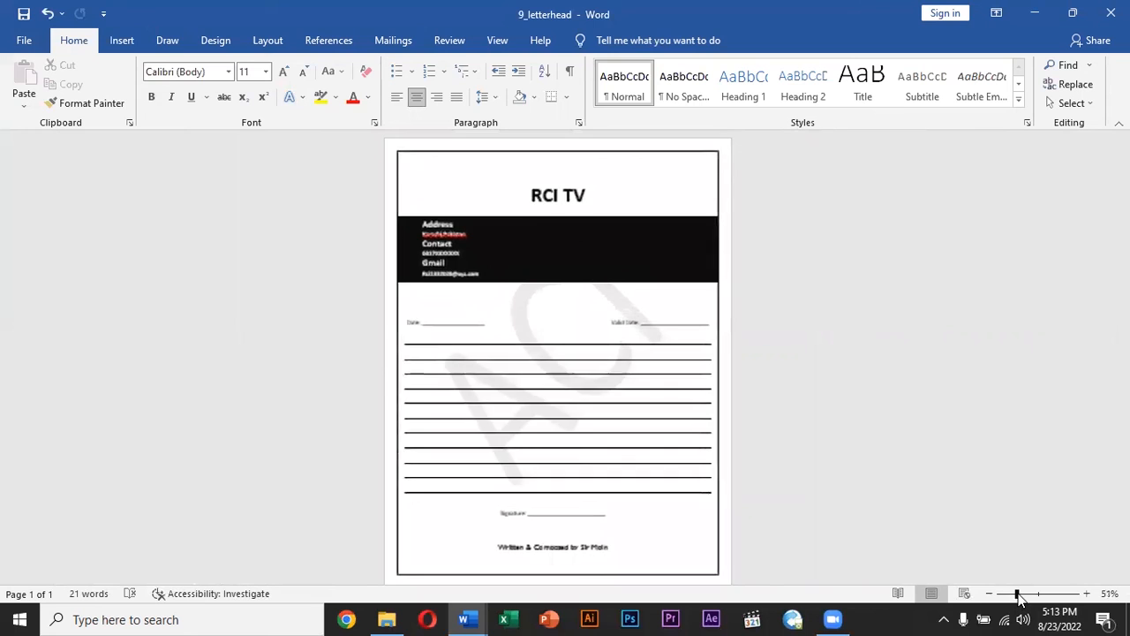
Enter a row of dashes on the line below Date, and delete it together with one ruled line
click(128, 41)
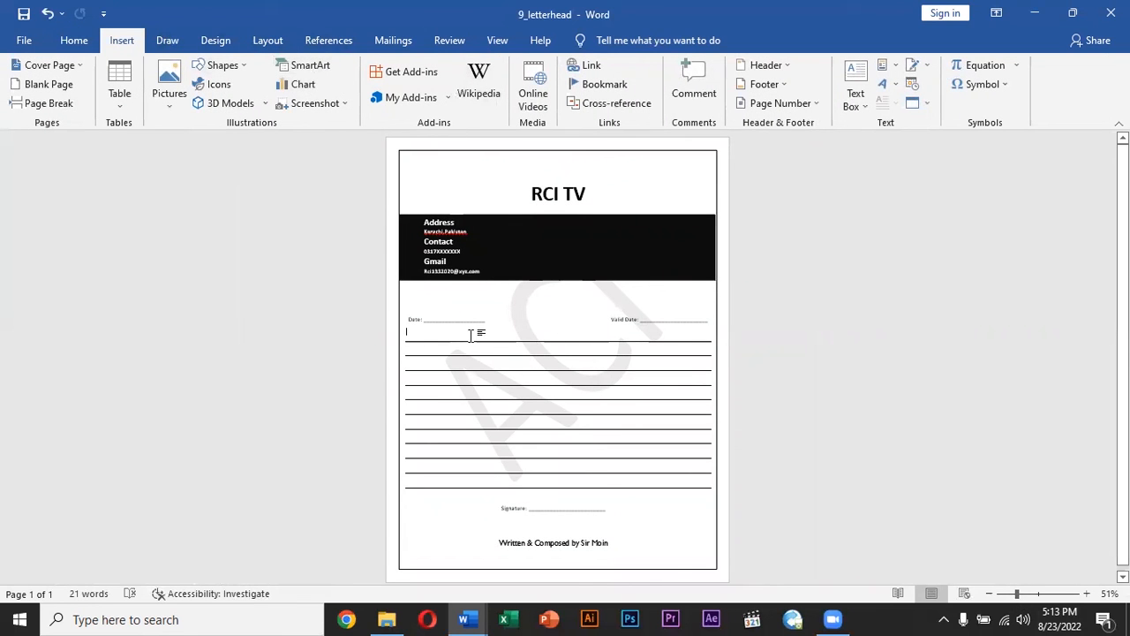
text(-----)
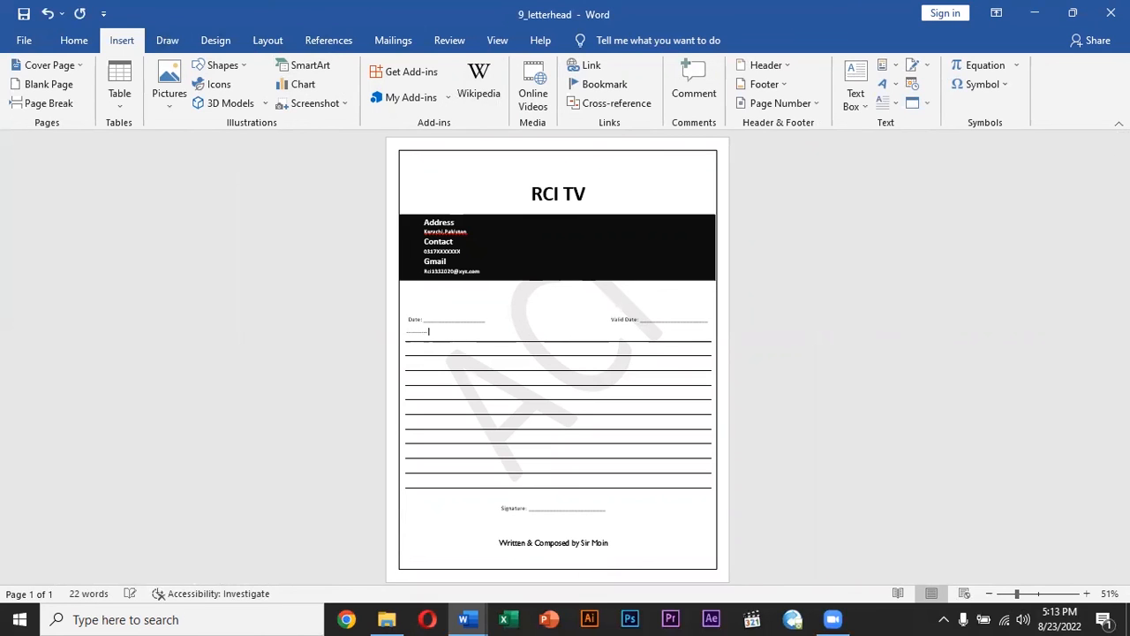
key(BackSpace)
key(BackSpace)
key(BackSpace)
key(BackSpace)
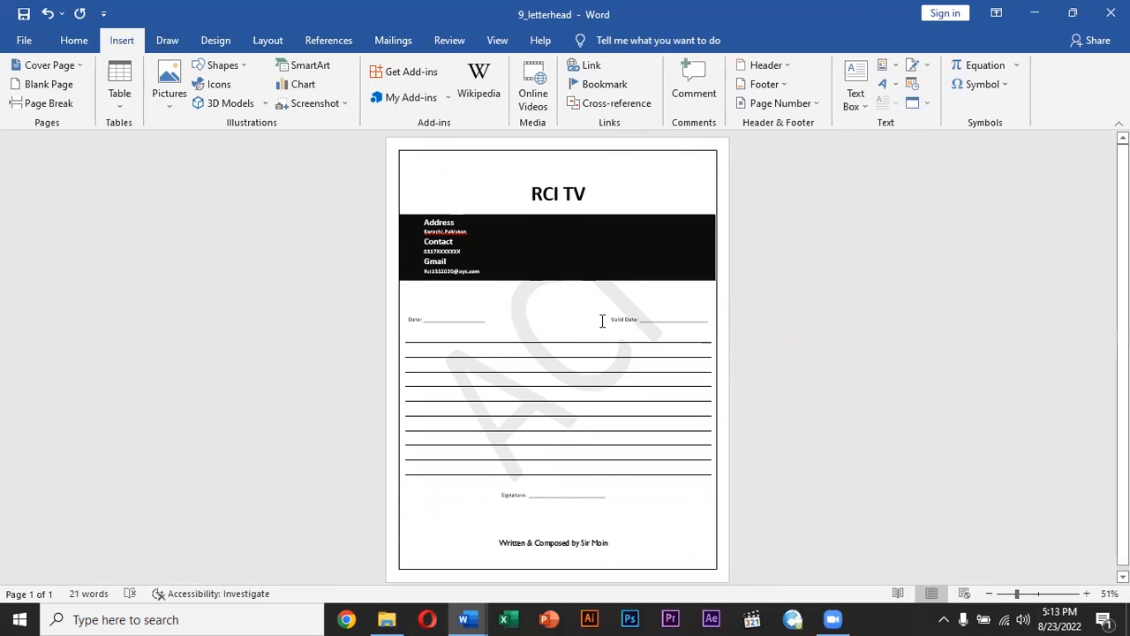
Create a blank document and set a left tab stop at 6.5 with the solid underline leader (option 4)
key(ctrl+n)
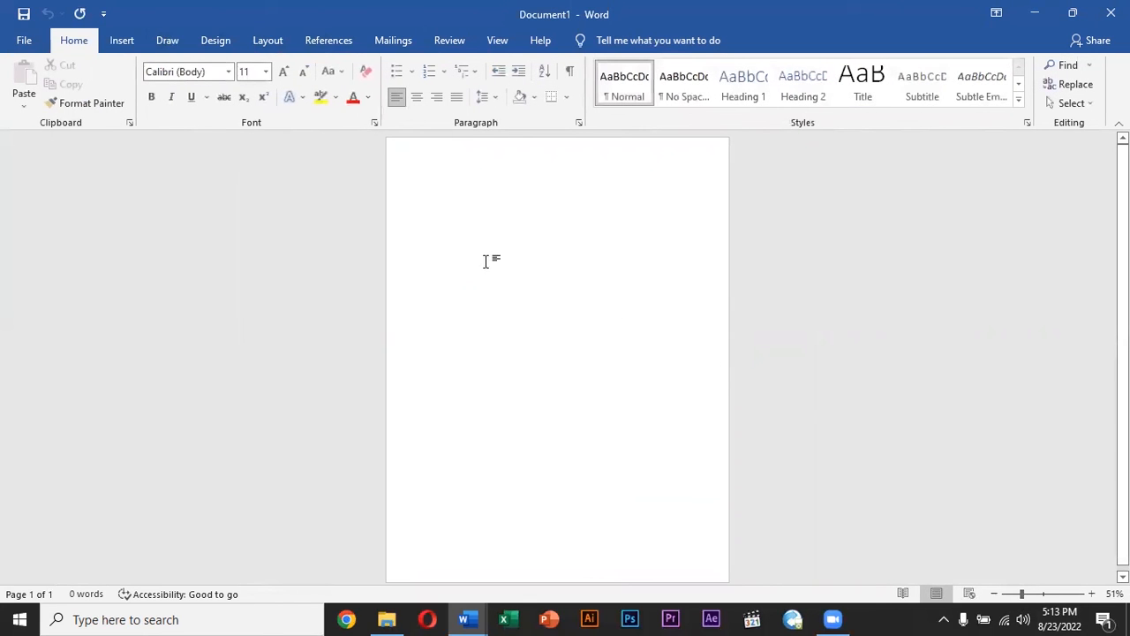
click(1029, 595)
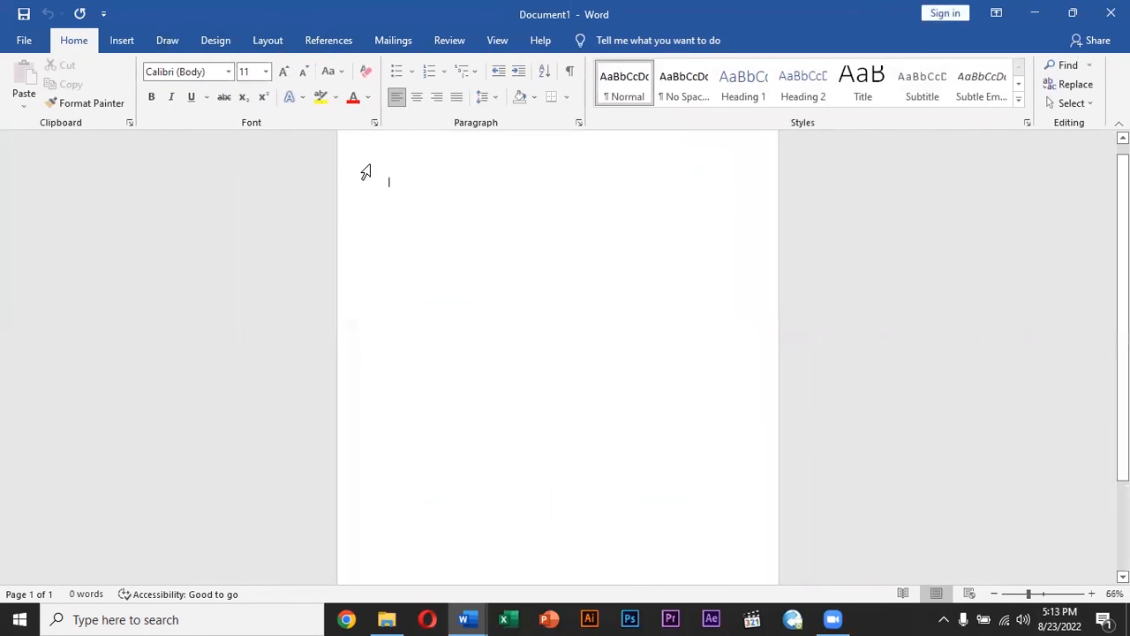
right_click(390, 185)
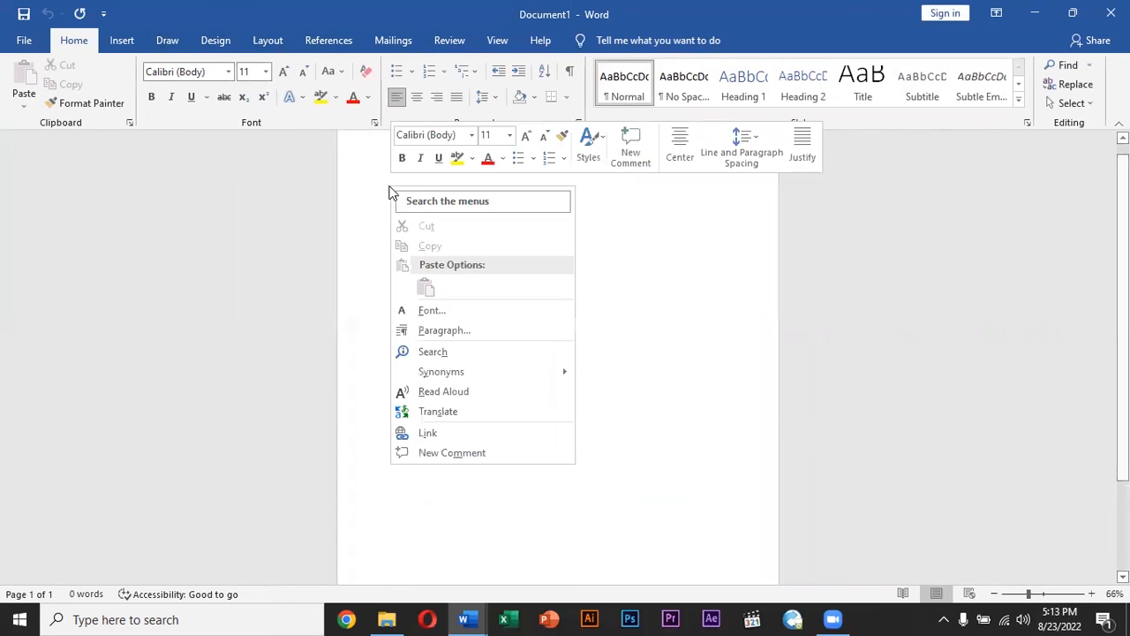
click(448, 328)
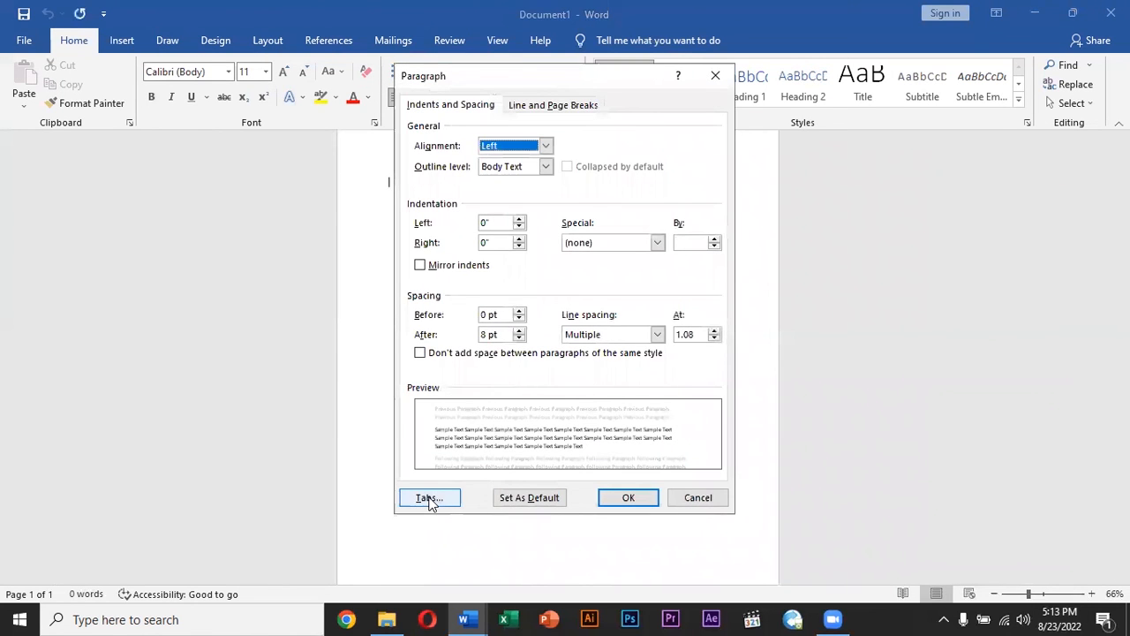
click(430, 498)
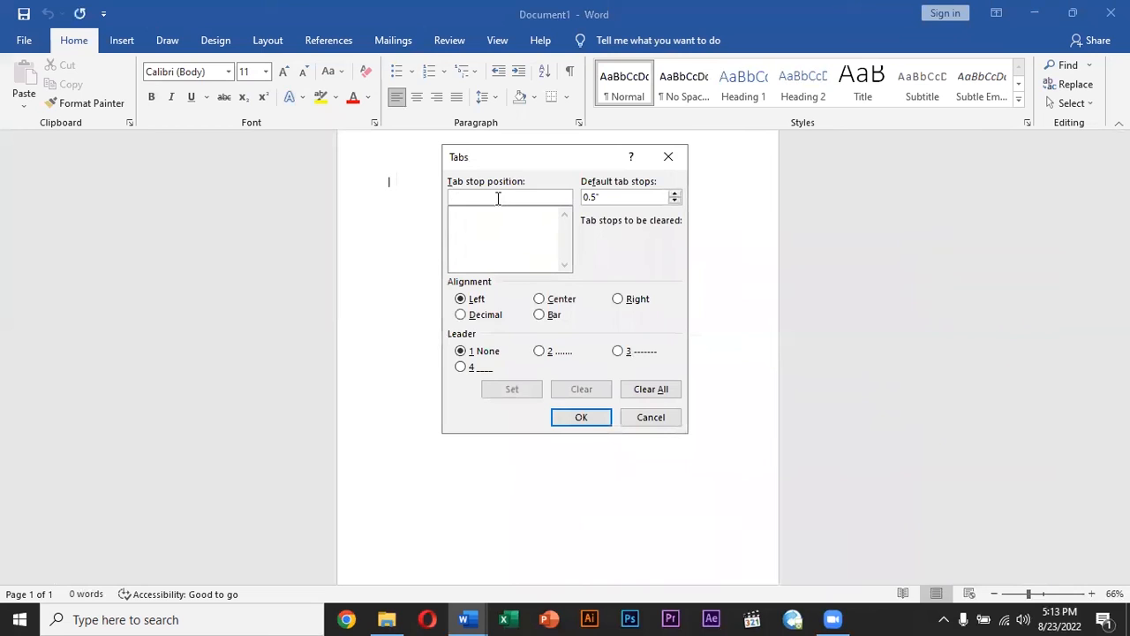
text(6.5)
click(461, 368)
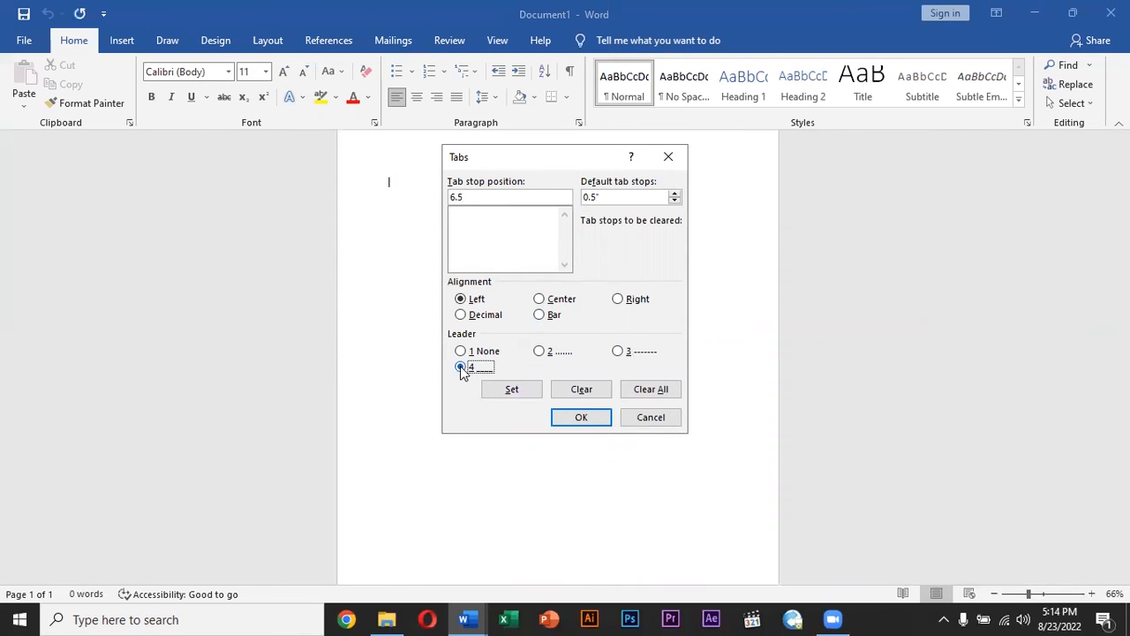
click(581, 417)
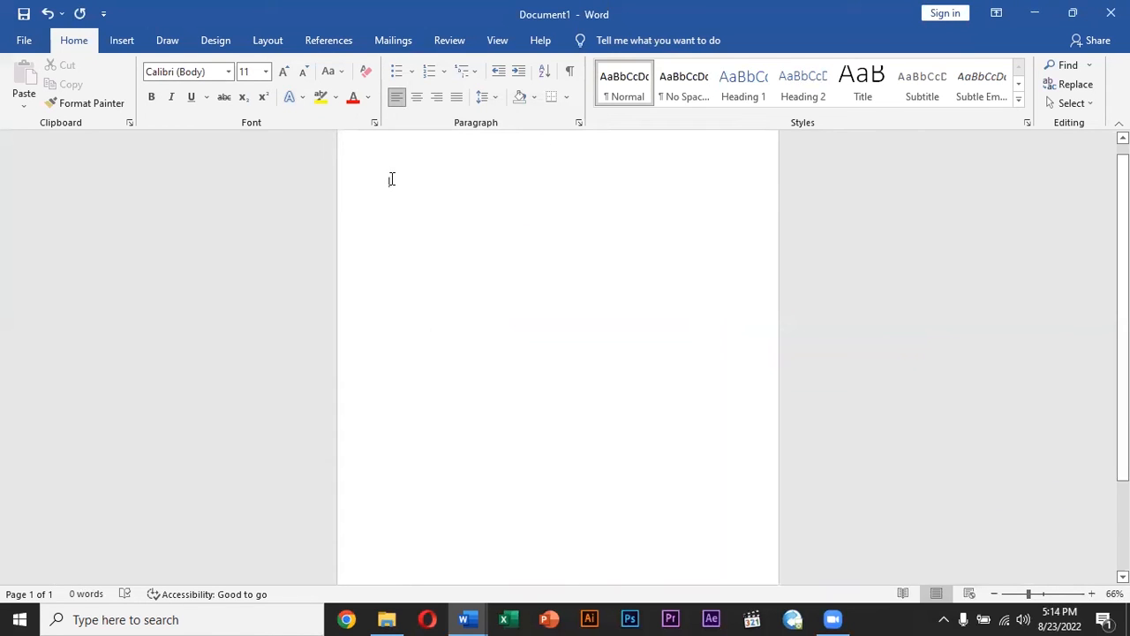
Fill the blank page with 23 full-width ruled lines using the underline tab leader, one line per paragraph
key(Tab)
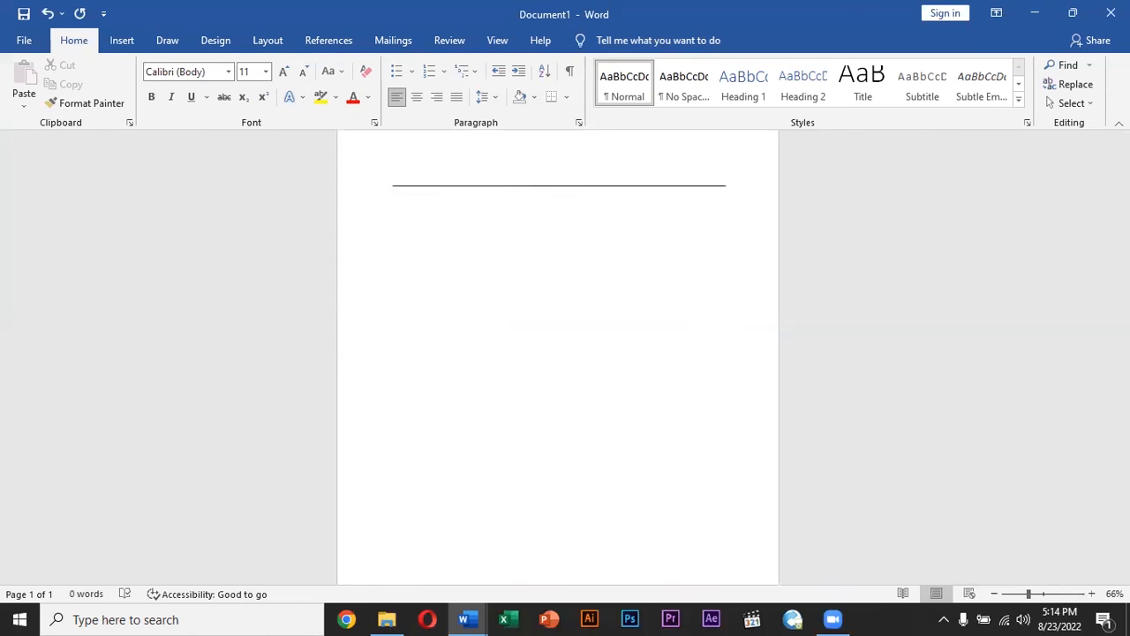
key(Tab)
key(Tab)
key(Return)
key(Tab)
key(Return)
key(Tab)
key(Return)
key(Tab)
key(Return)
key(Tab)
key(Return)
key(Tab)
key(Return)
key(Tab)
key(Return)
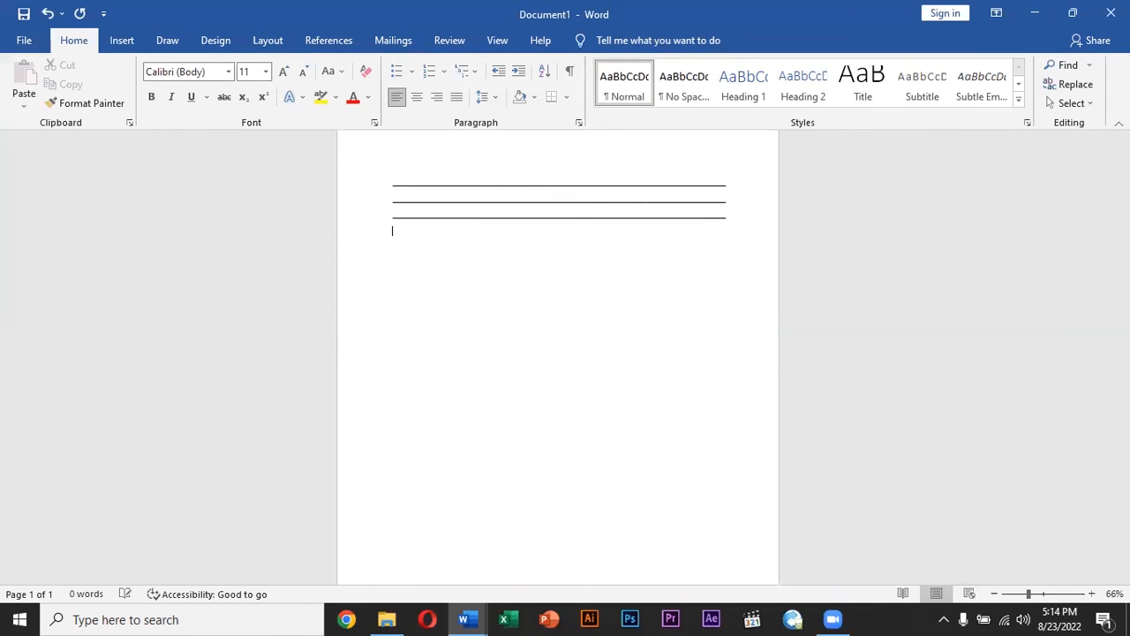
key(Tab)
key(Return)
key(Tab)
key(Return)
key(Tab)
key(Return)
key(Tab)
key(Return)
key(Tab)
key(Return)
key(Tab)
key(Return)
key(Tab)
key(Return)
key(Tab)
key(Return)
key(Tab)
key(Return)
key(Tab)
key(Return)
key(Tab)
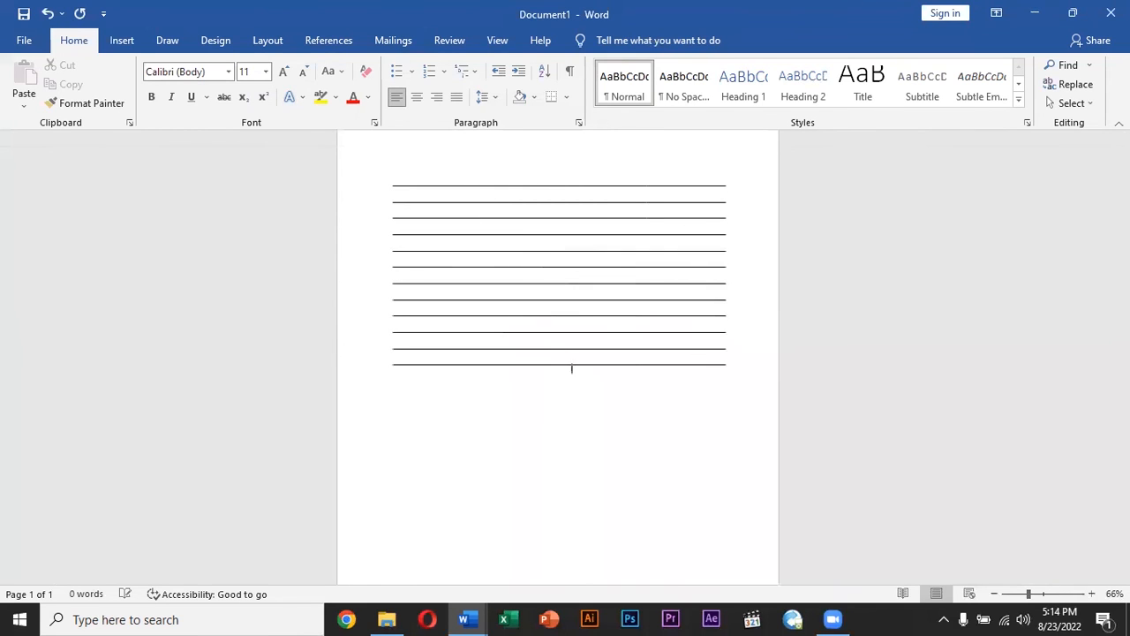
key(BackSpace)
key(BackSpace)
key(BackSpace)
key(BackSpace)
key(BackSpace)
key(BackSpace)
key(BackSpace)
key(BackSpace)
key(BackSpace)
key(BackSpace)
key(BackSpace)
key(Tab)
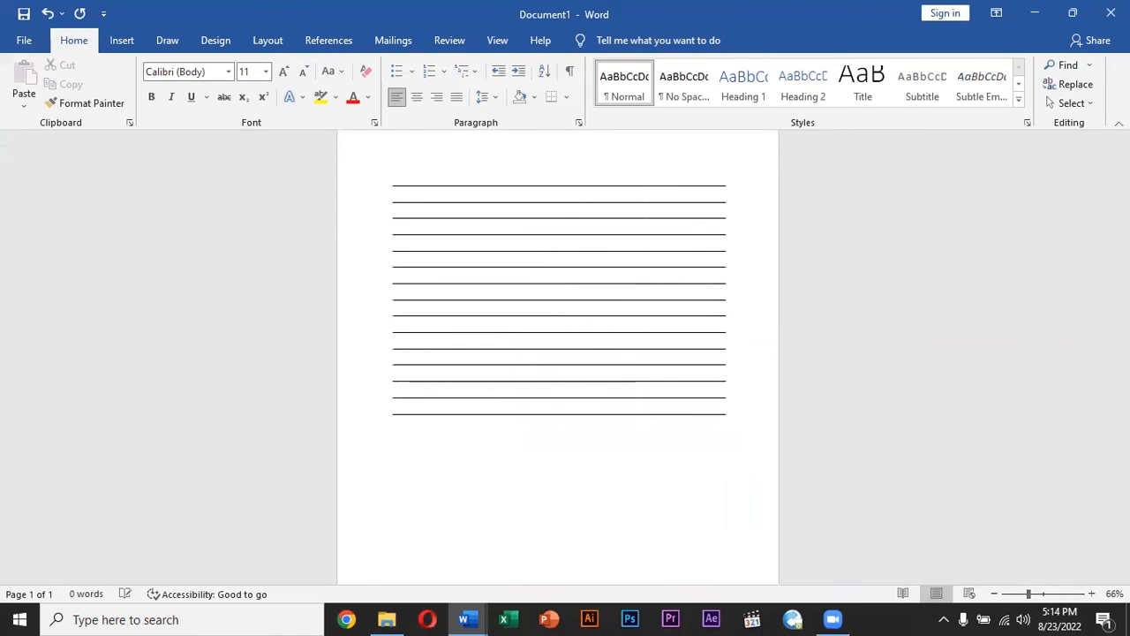
key(Return)
key(Tab)
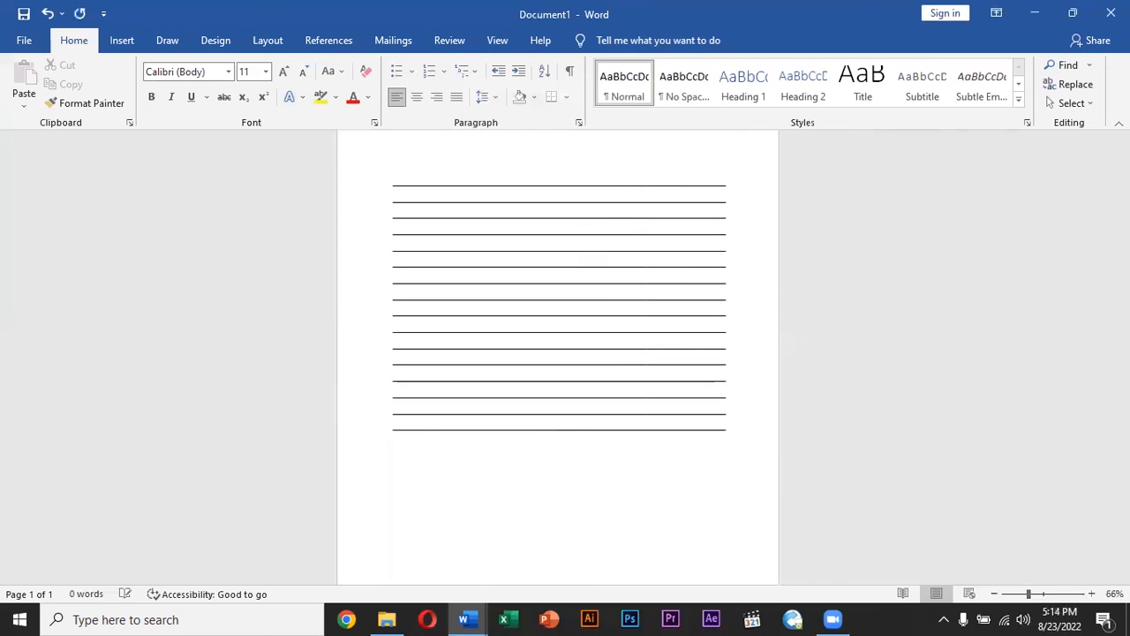
key(Return)
key(Tab)
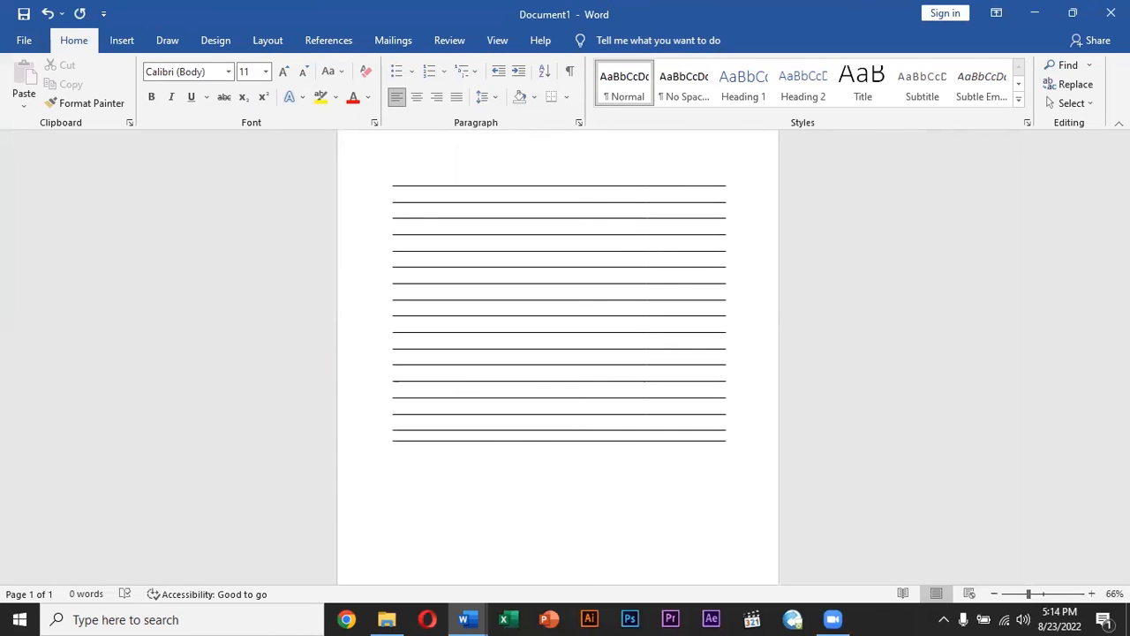
key(Tab)
key(Tab)
key(Return)
key(Tab)
key(Tab)
key(Return)
key(Tab)
key(Tab)
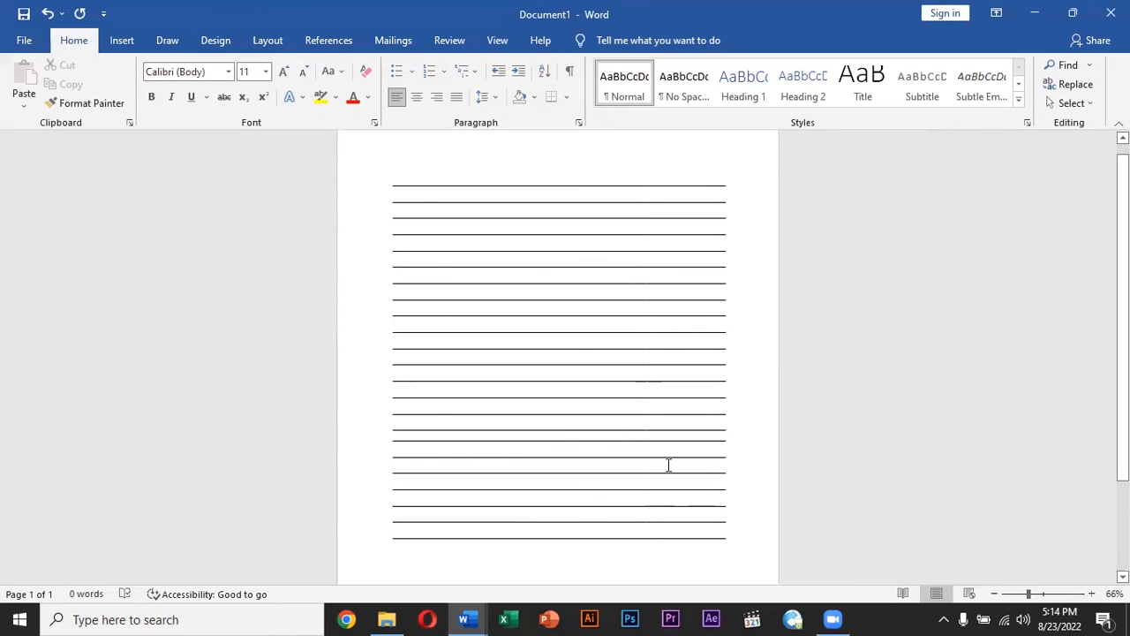
Switch to the 7_payment slip document and examine the Payroll title, the voucher month line and the blanks after Department and Bank Name
mouse_move(466, 619)
click(373, 555)
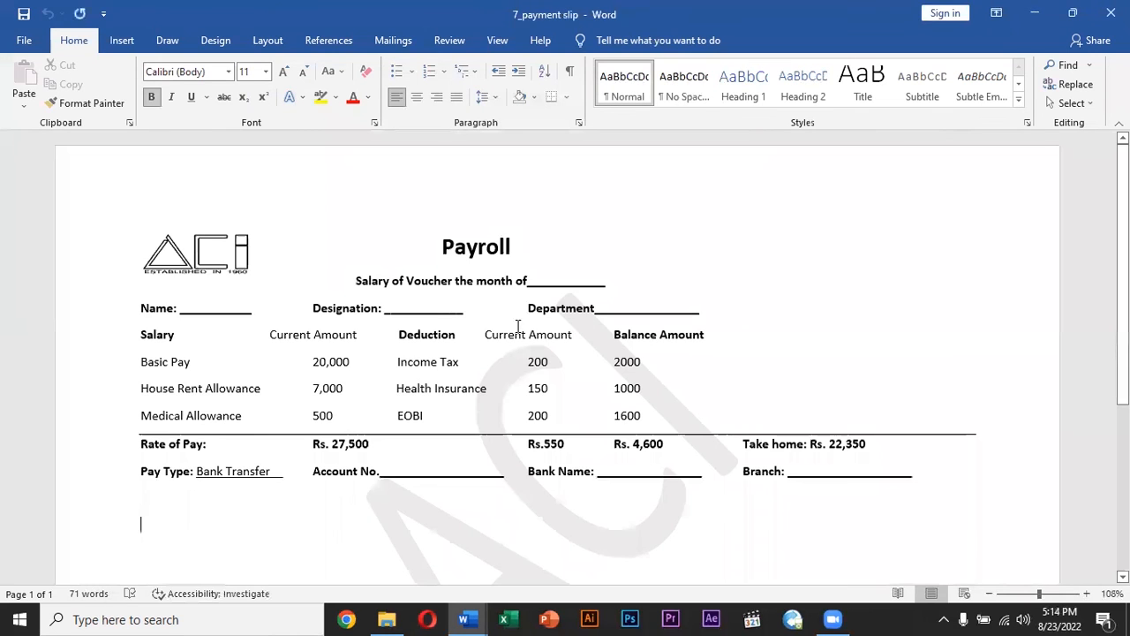
click(500, 246)
click(409, 282)
double_click(642, 315)
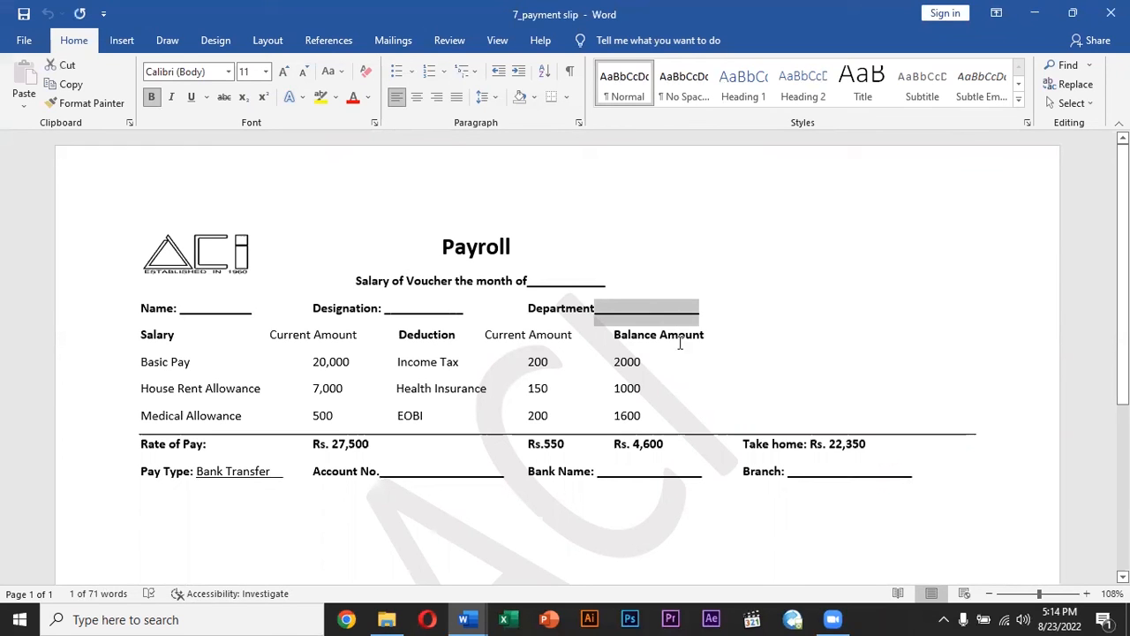
click(655, 473)
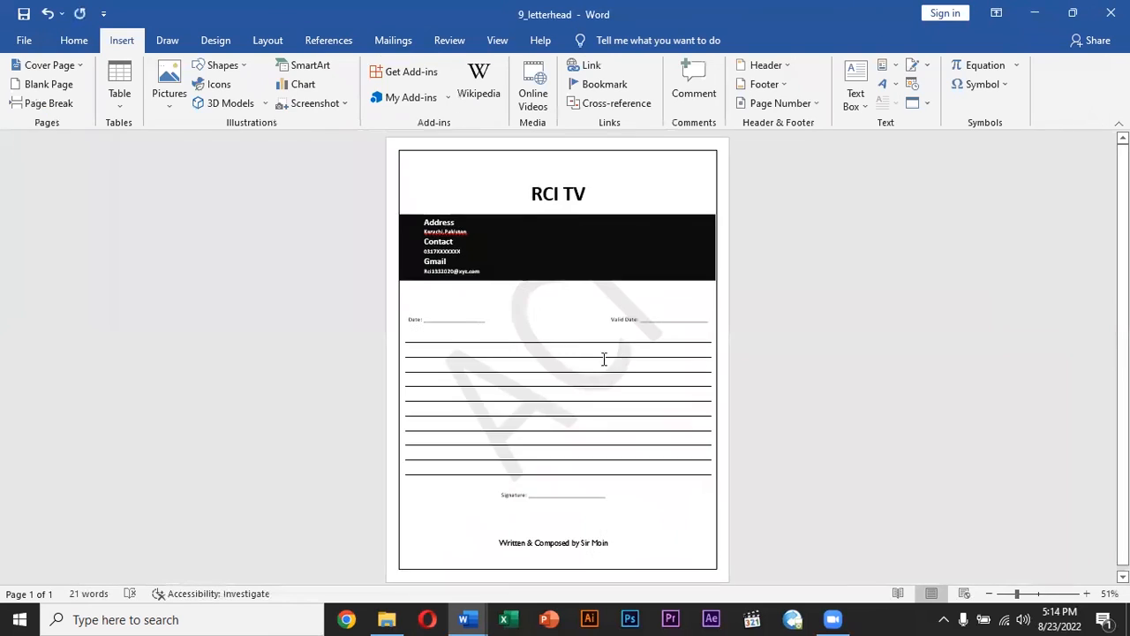
Move down through the ruled lines of the 9_letterhead document to examine the area between Date and Signature
key(Down)
key(Down)
key(Down)
key(Down)
key(Down)
key(Down)
key(Down)
key(Down)
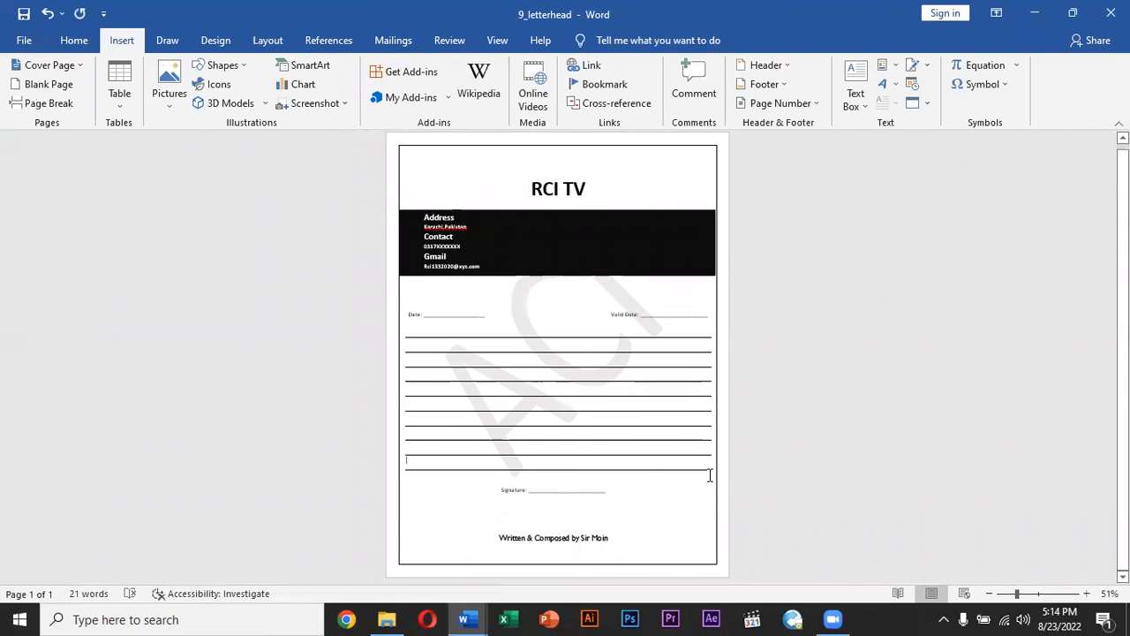